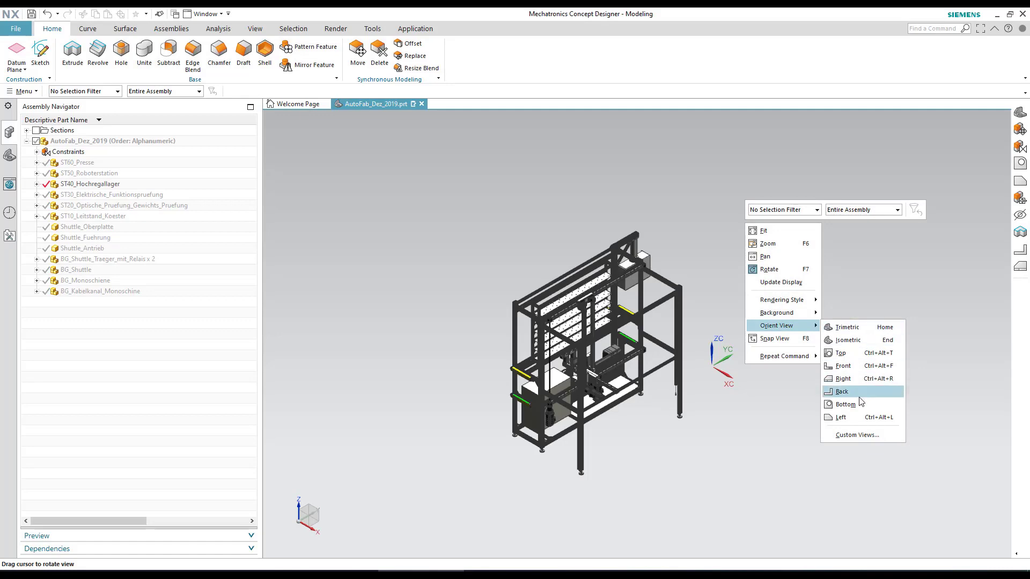
Orient the assembly to the left view and expand ST40_Hochregallager and BG_ST40_Regallager down to the Regalboden part to examine the shelf structure
click(856, 413)
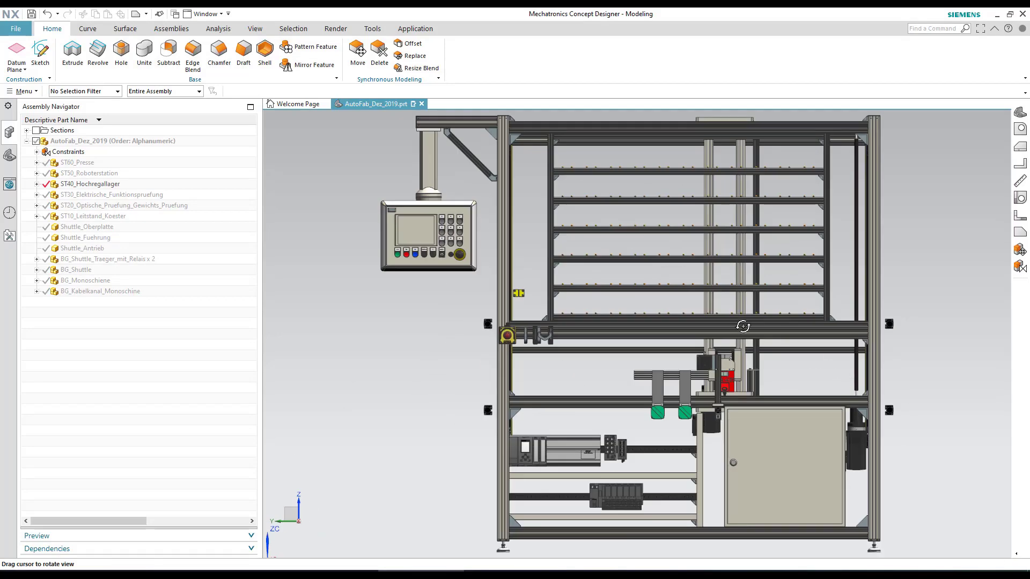
scroll(720, 172, up, 1)
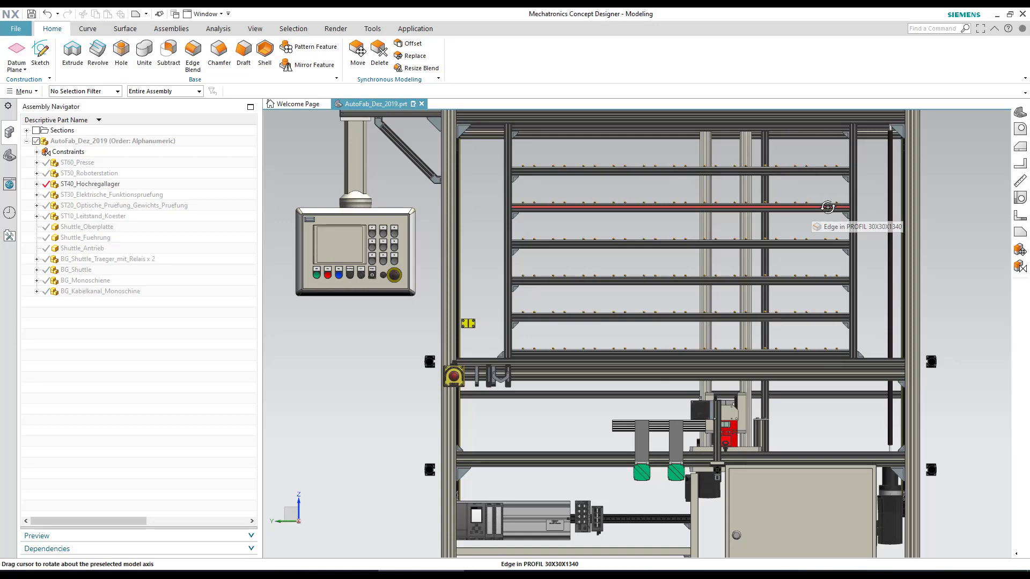
click(36, 184)
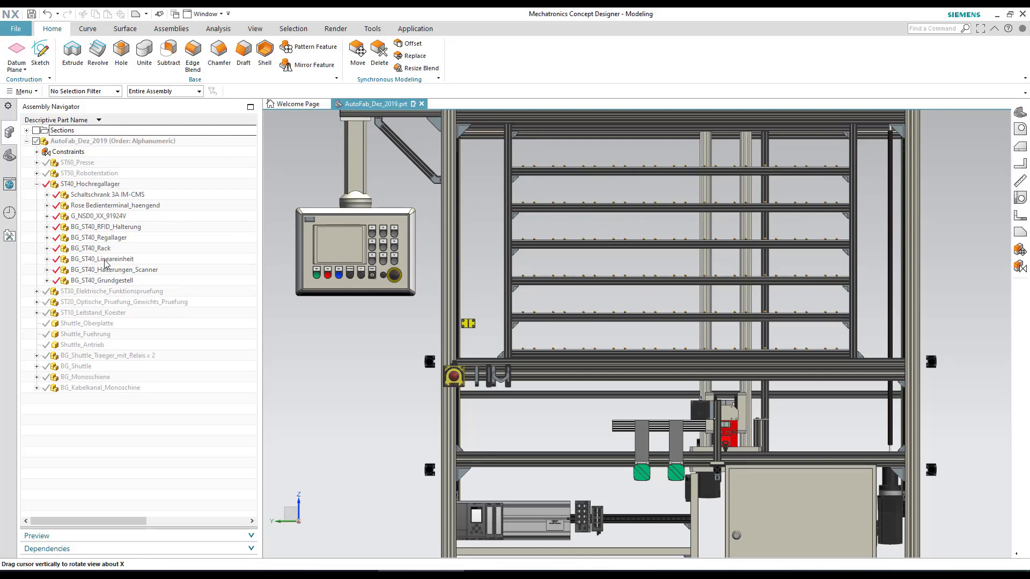
click(47, 238)
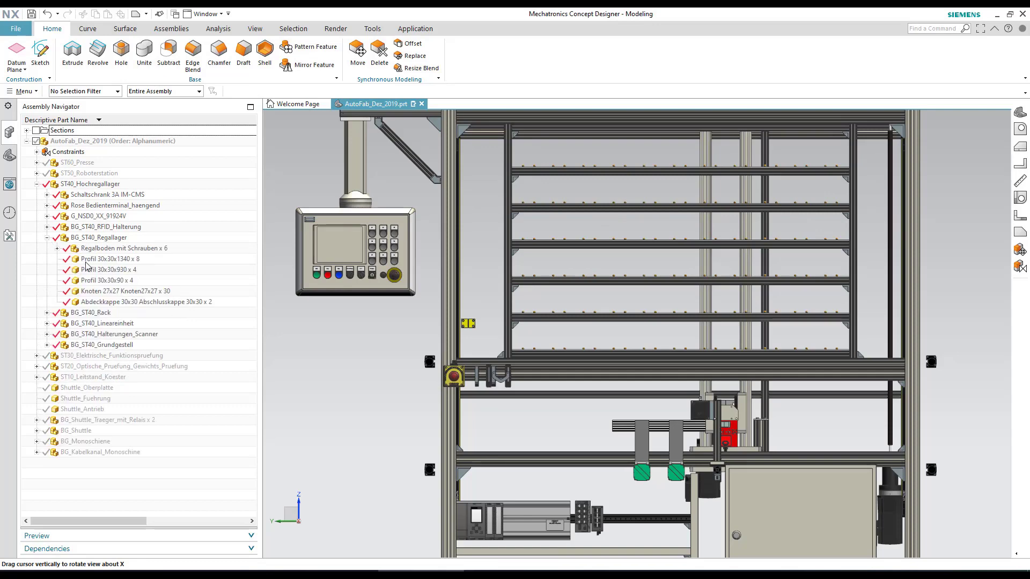
click(119, 249)
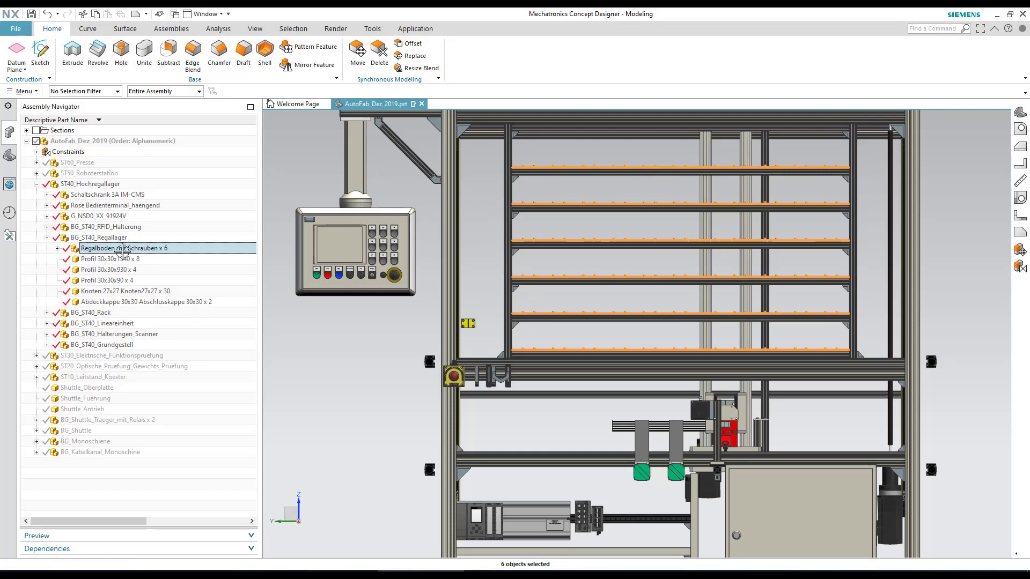
click(58, 248)
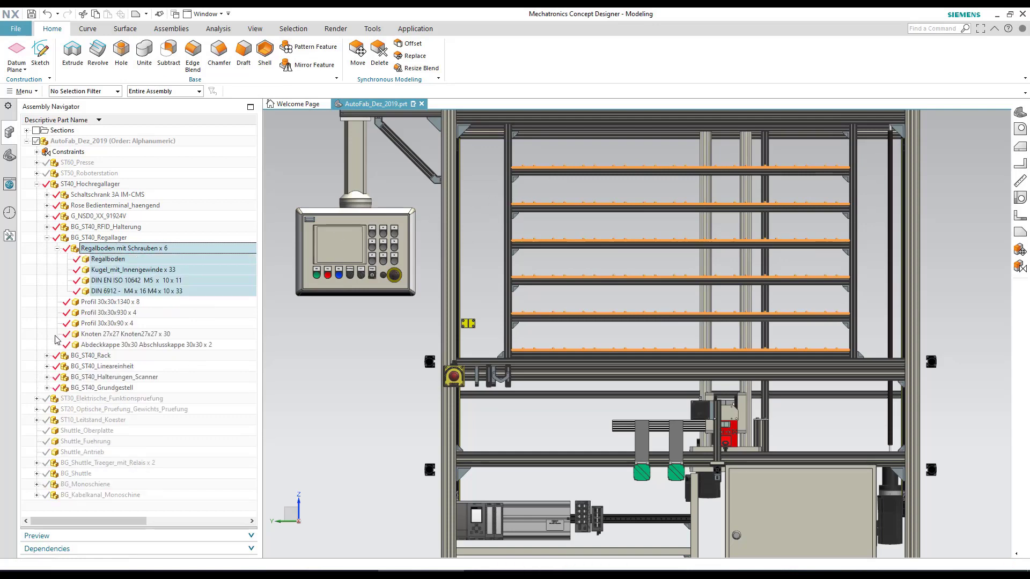
click(104, 257)
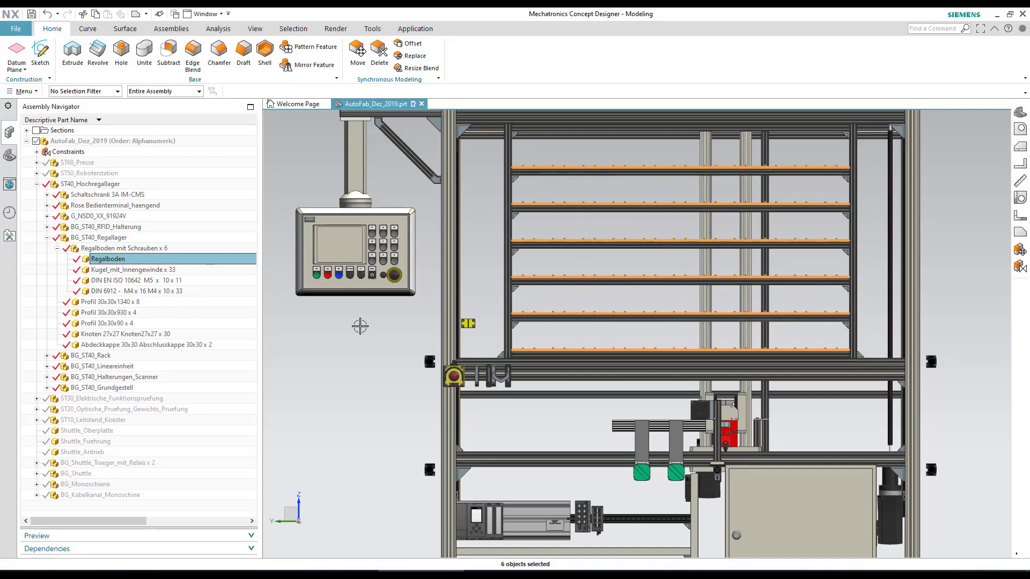
Unpack the grouped Regalboden mit Schrauben components in BG_ST40_Regallager into individual entries
right_click(113, 262)
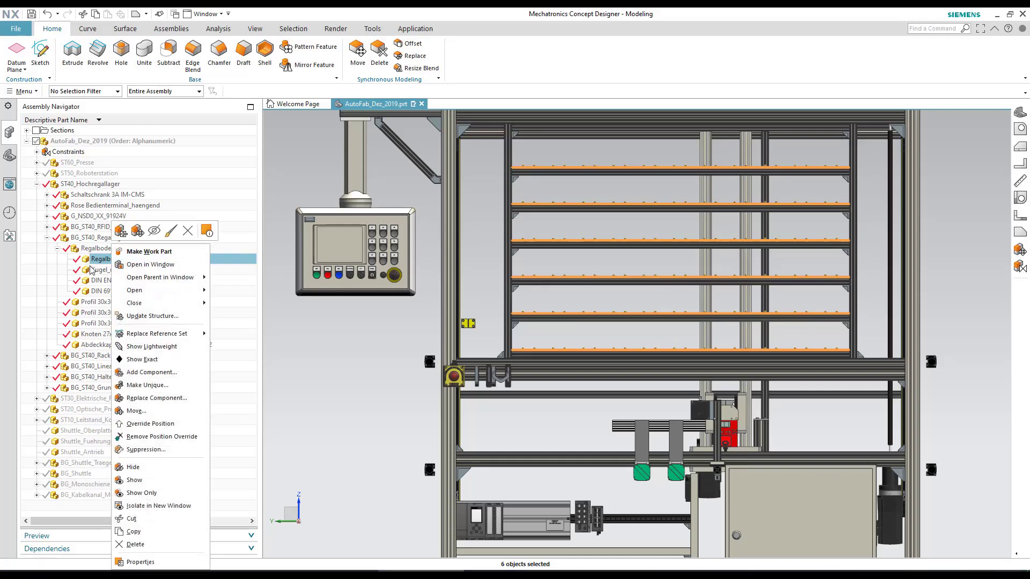
click(83, 249)
right_click(90, 248)
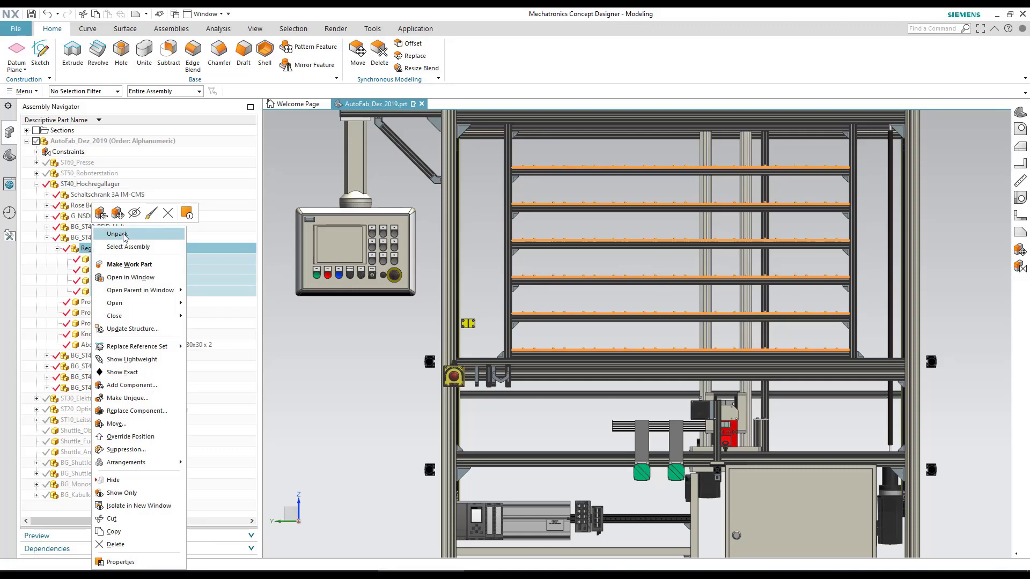
click(117, 234)
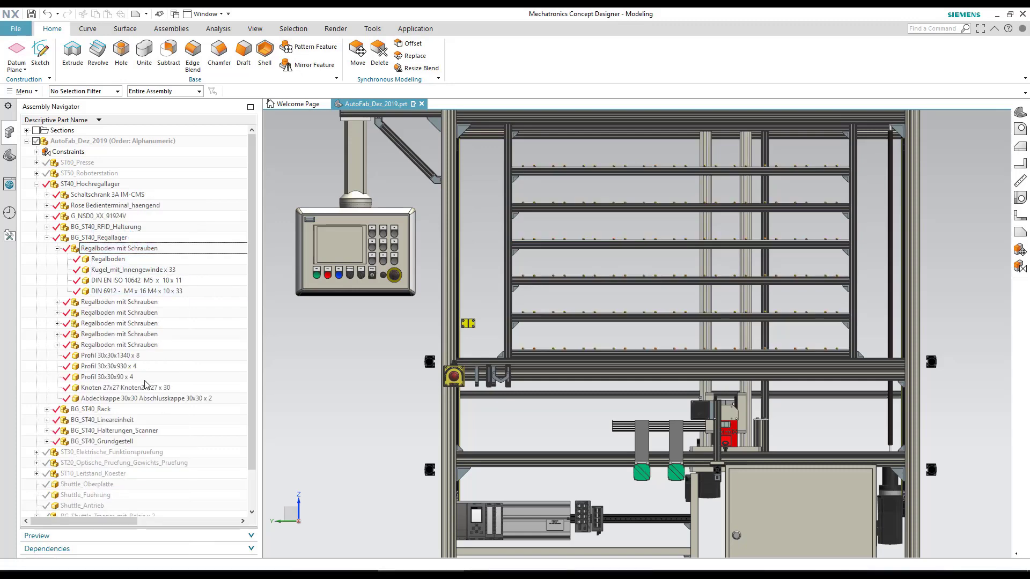
Highlight the unpacked Regalboden mit Schrauben components one by one to identify their shelves, and collapse BG_ST40_Regallager
click(124, 302)
click(119, 313)
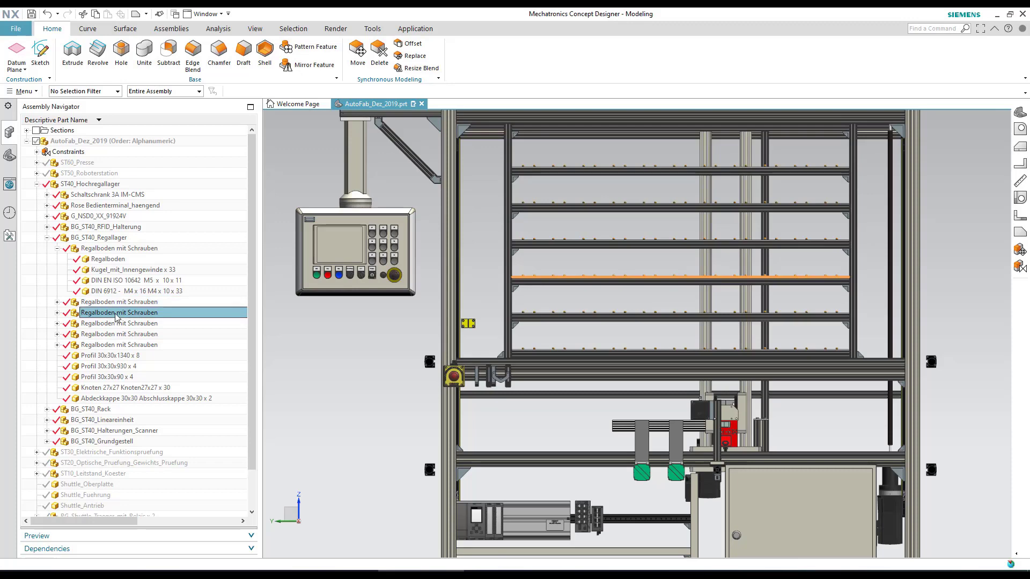
click(123, 324)
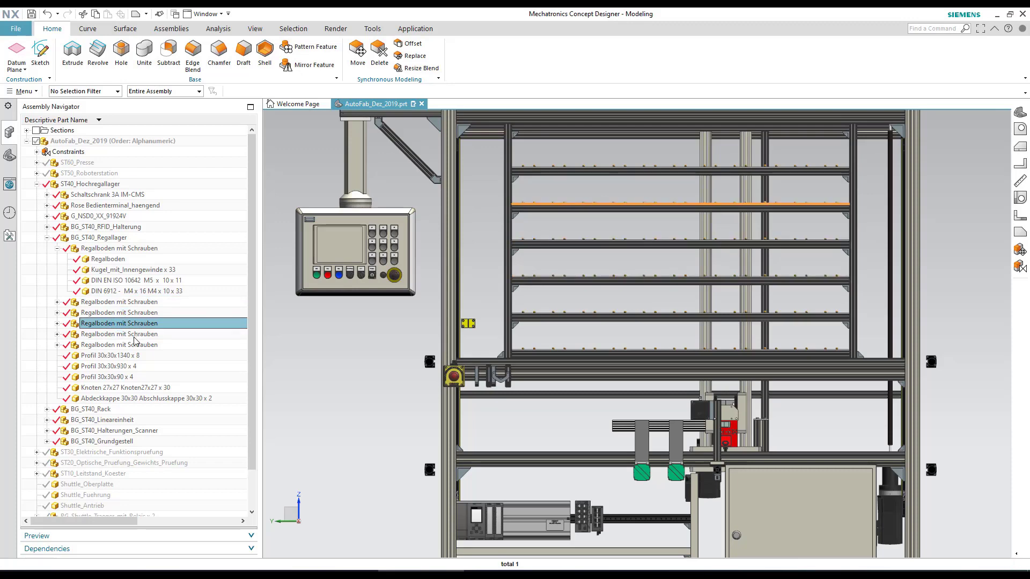
click(138, 334)
click(136, 345)
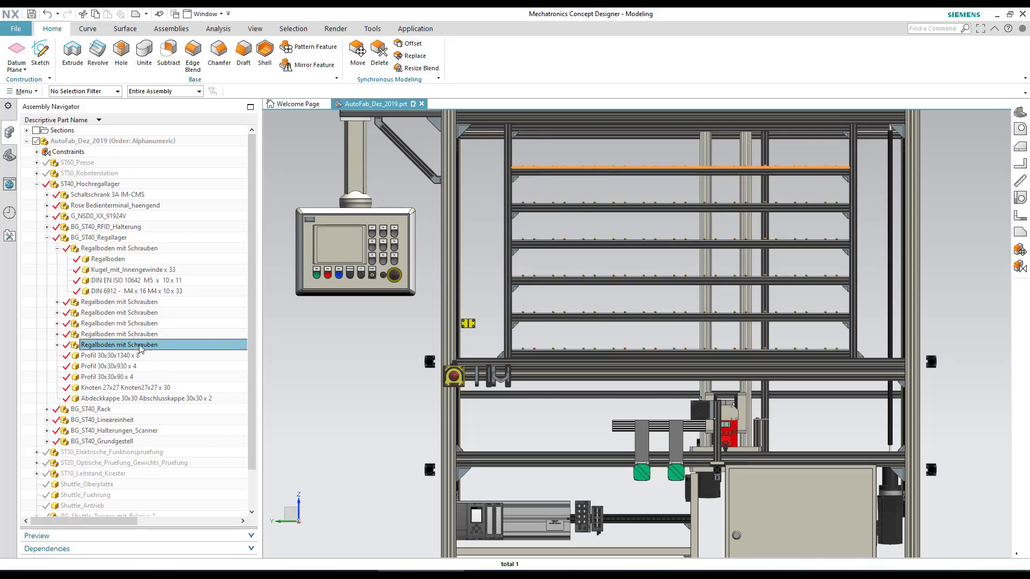
right_click(141, 348)
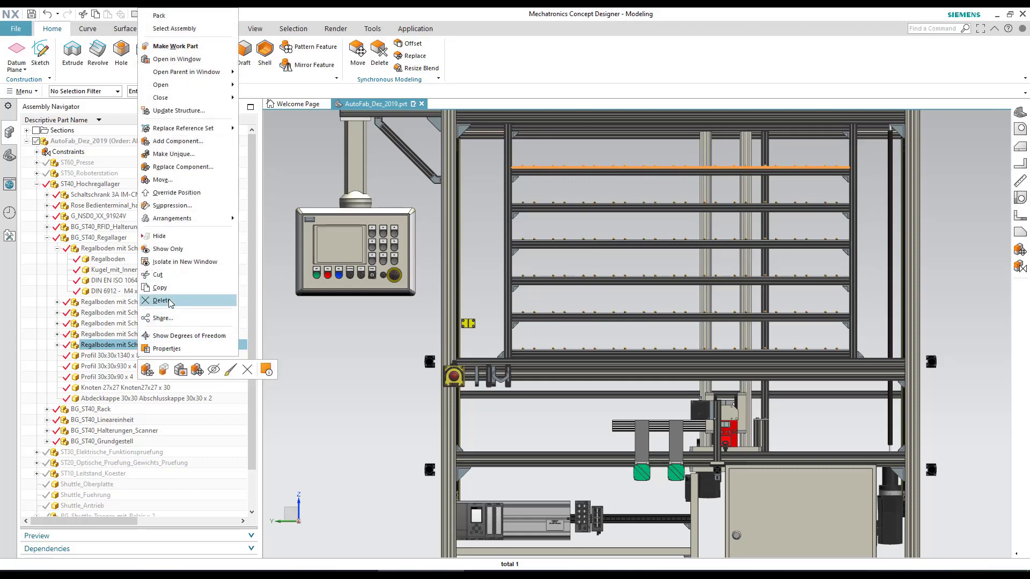
click(326, 366)
click(46, 238)
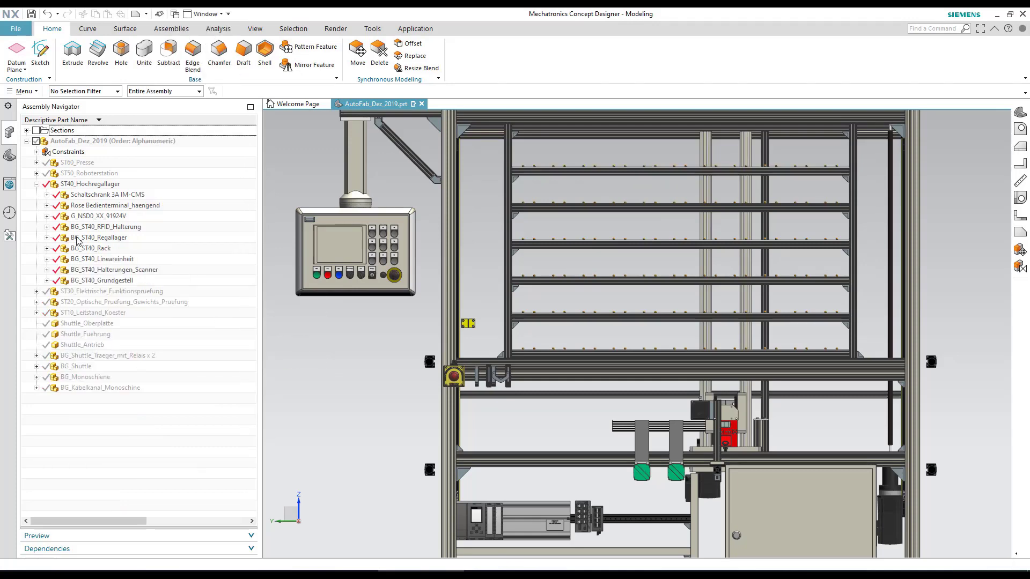
Hide ST40_Hochregallager and display only its BG_ST40_Lineareinheit subassembly
click(46, 184)
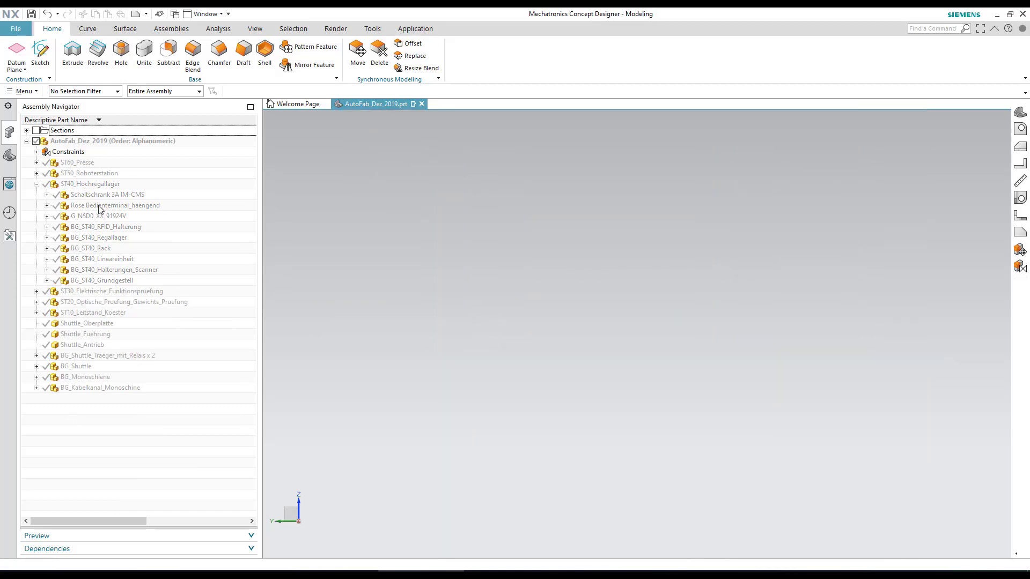
click(57, 259)
scroll(724, 462, up, 10)
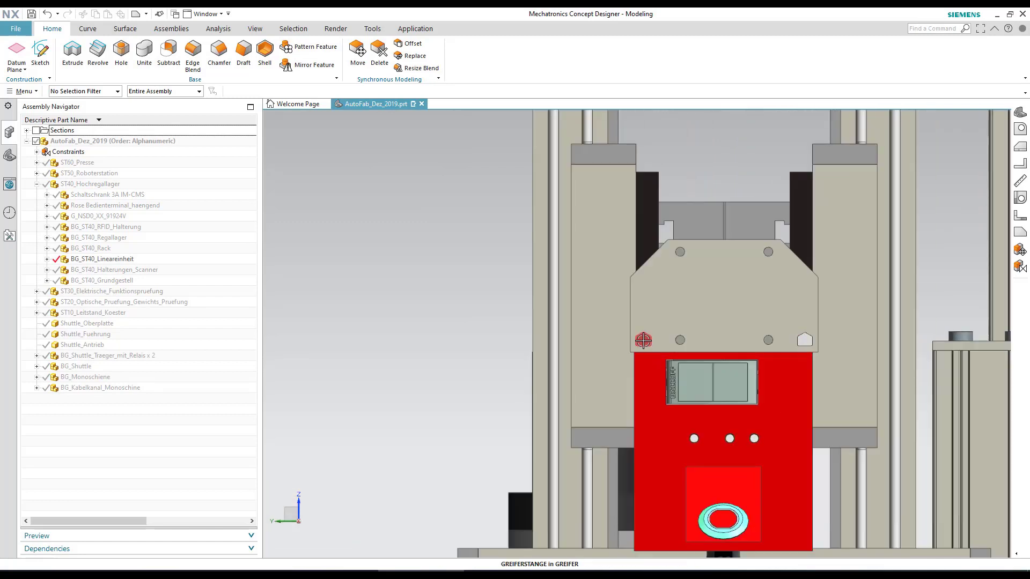
Examine the linear unit's gripper plate and its two gripper rods from an angled view and at several distances
right_click(404, 286)
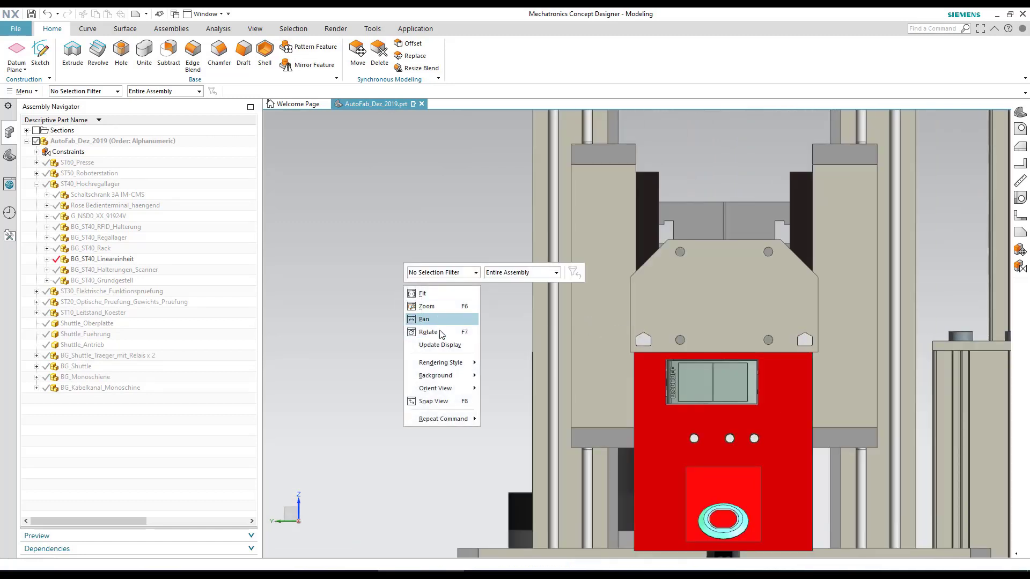
click(437, 332)
drag(449, 337, 429, 347)
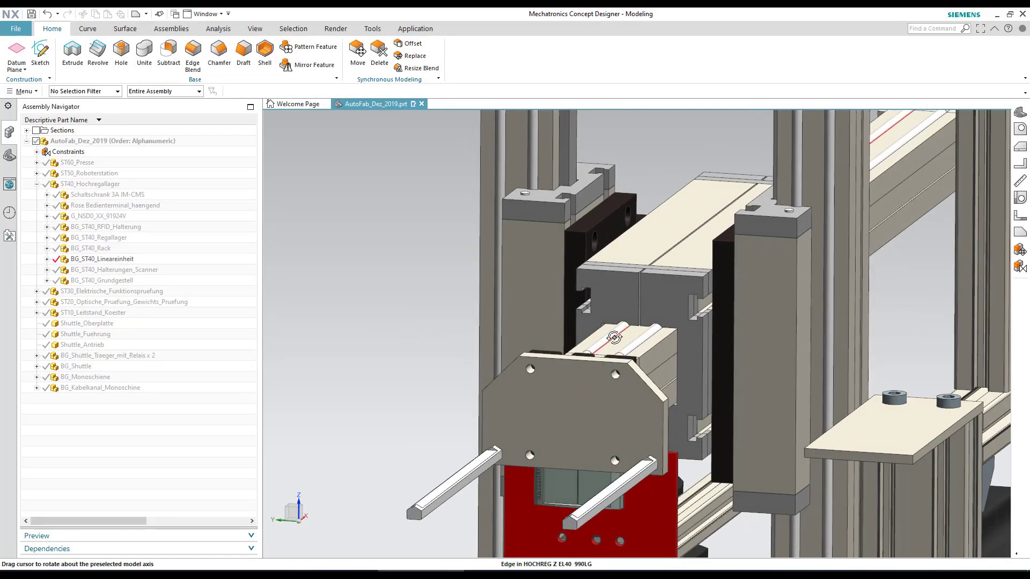
drag(613, 338, 636, 435)
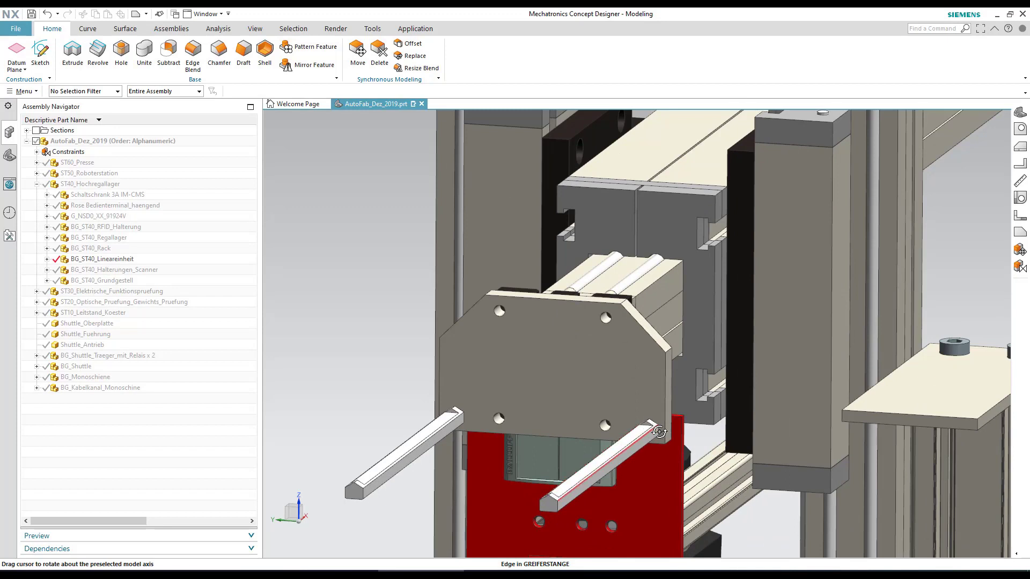
drag(664, 403, 807, 382)
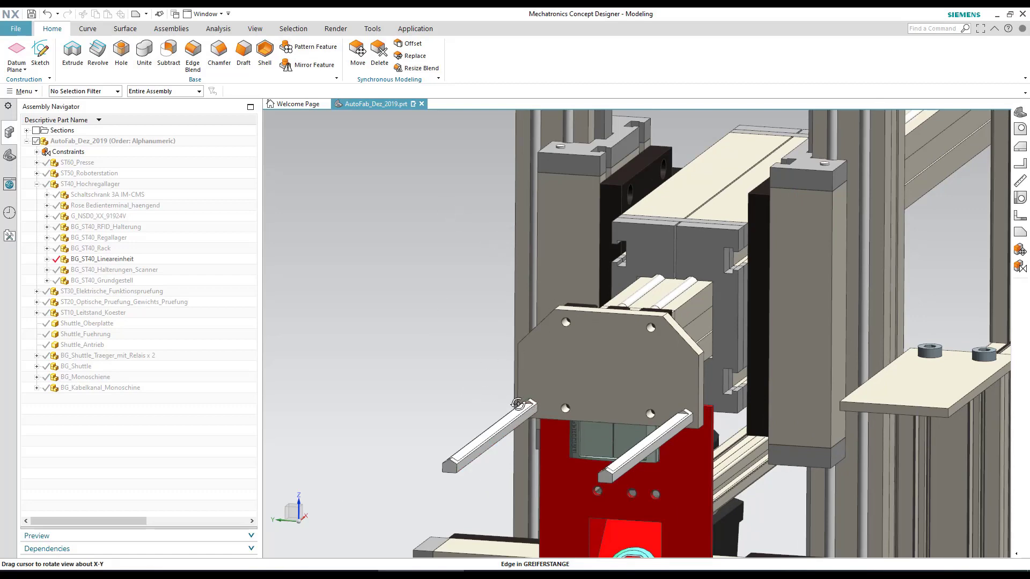
scroll(574, 447, down, 3)
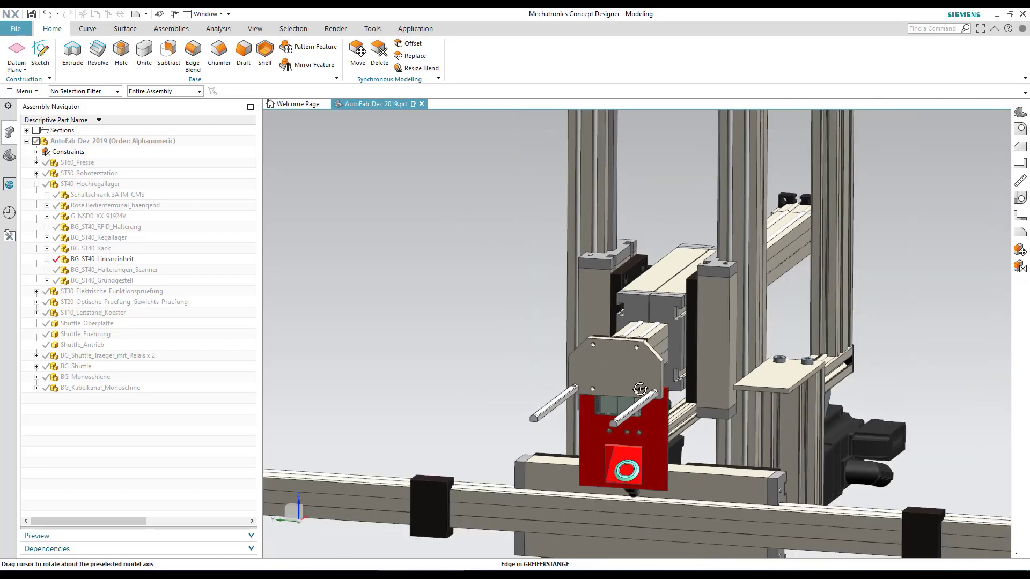
scroll(480, 345, down, 8)
scroll(749, 402, down, 1)
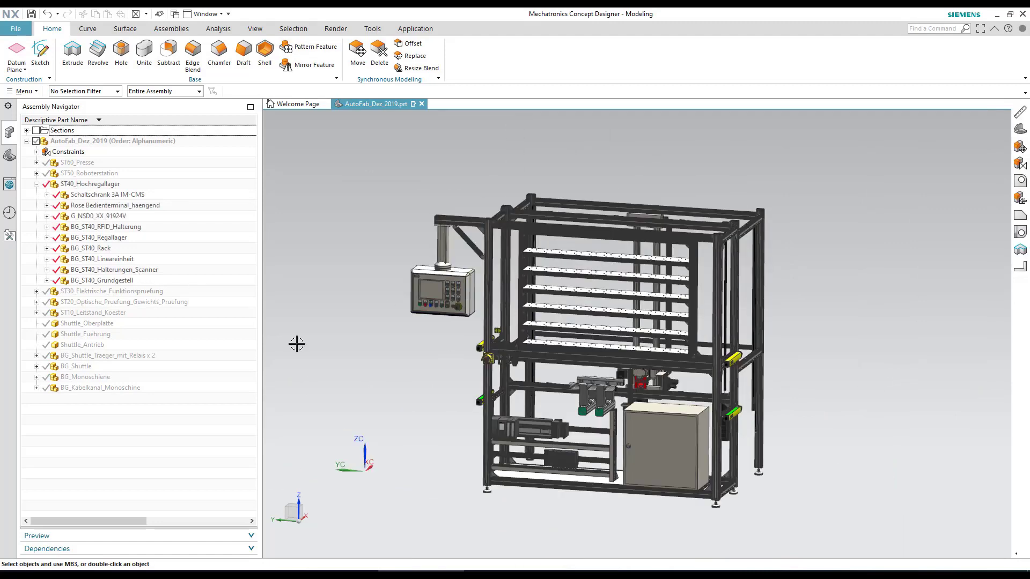
Hide the complete ST40_Hochregallager station again and leave only BG_ST40_Lineareinheit displayed
click(46, 185)
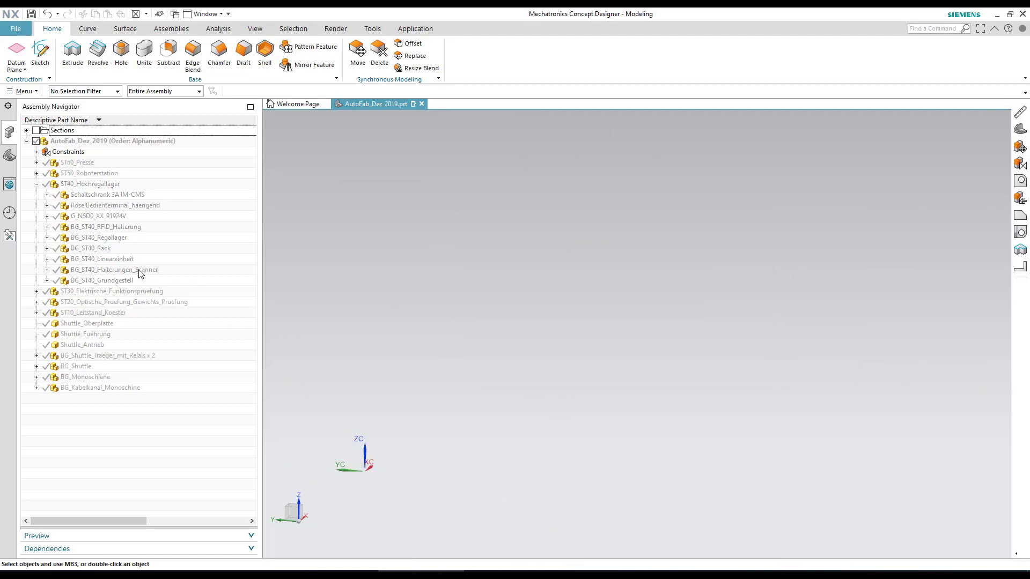
click(55, 260)
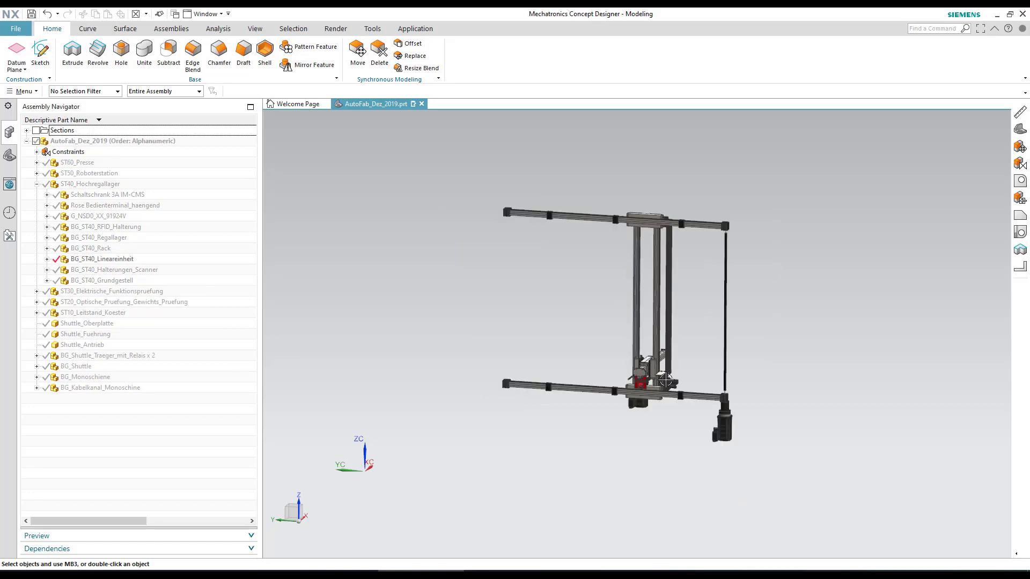
scroll(655, 382, up, 5)
scroll(654, 351, down, 4)
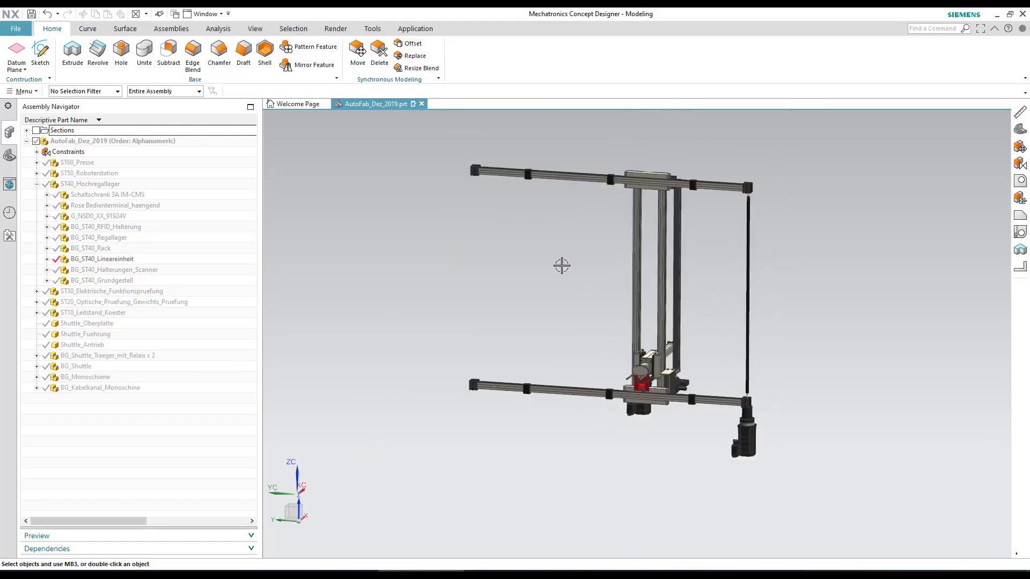
Make AutoFab_Dez_2019 the work part and open BG_ST40_Lineareinheit in its own window
right_click(529, 279)
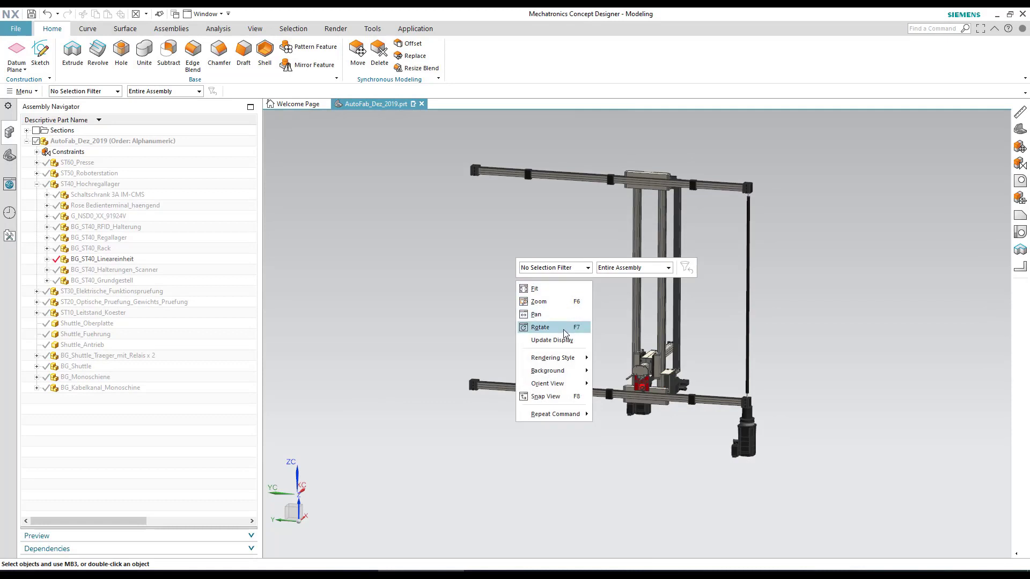
click(440, 290)
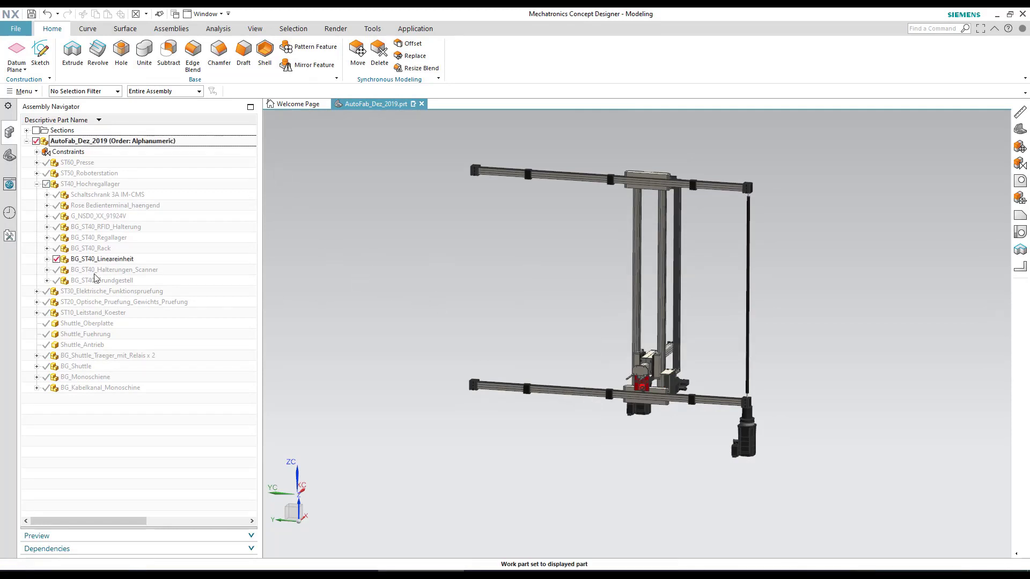
right_click(102, 260)
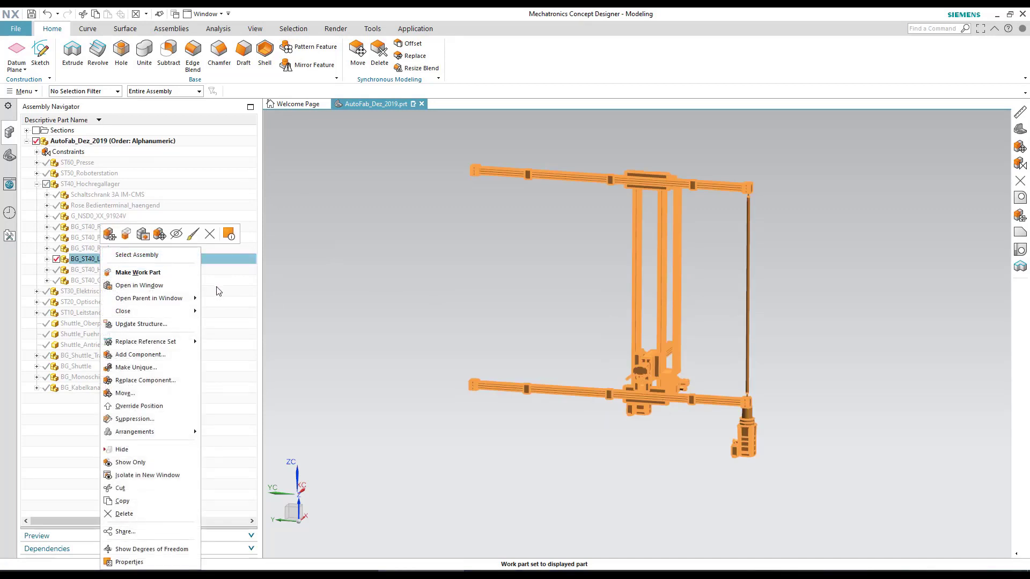
click(154, 288)
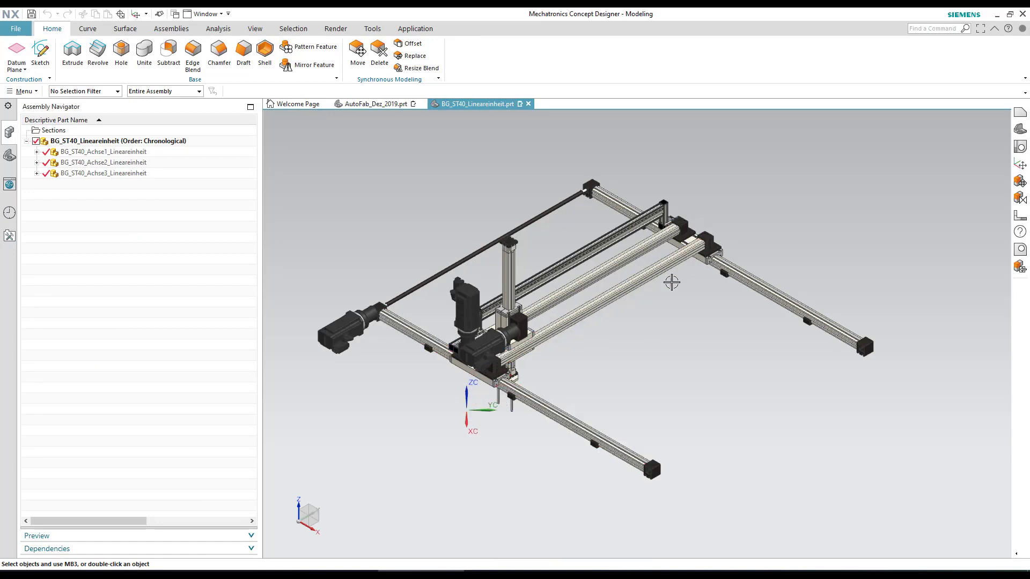
double_click(468, 411)
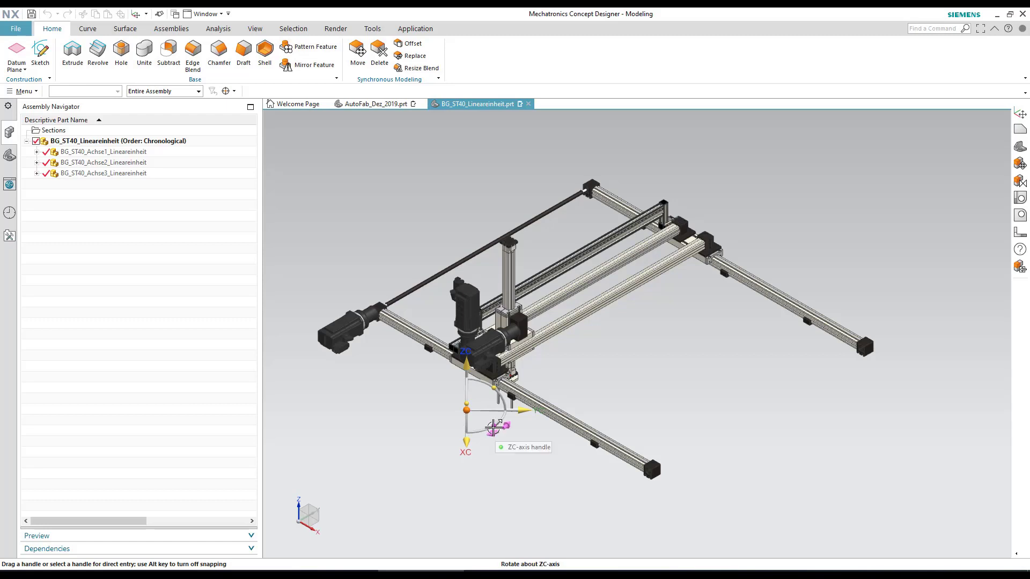
click(492, 428)
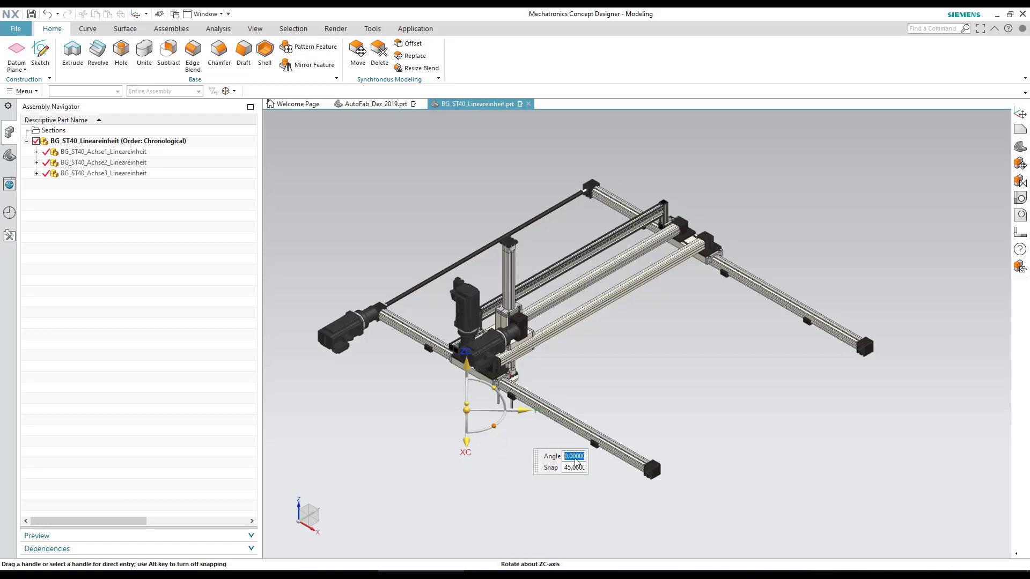
middle_click(491, 434)
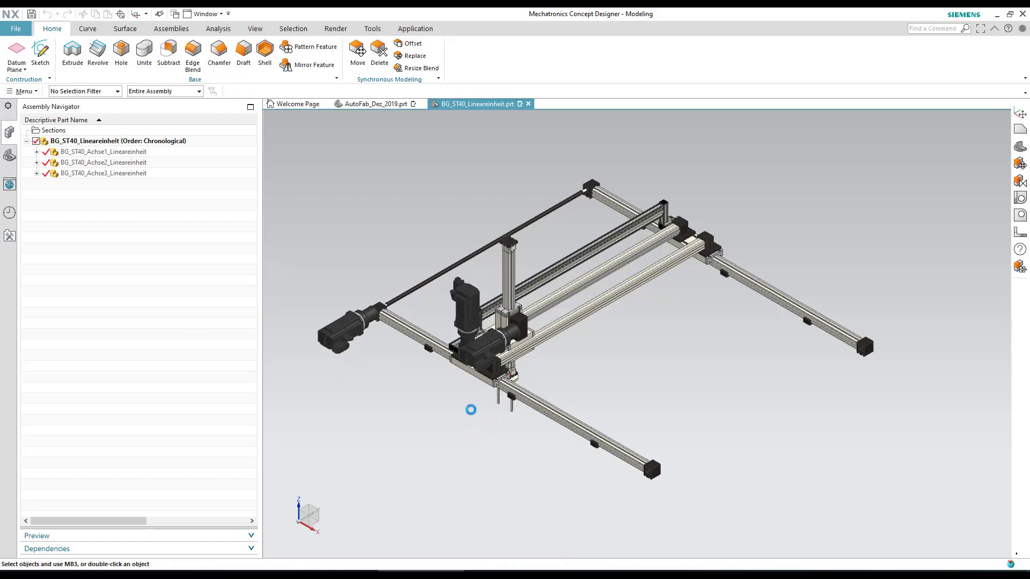
Rotate the work coordinate system 45° about its ZC axis and move its origin into the open space between the two outer rails
double_click(472, 415)
click(494, 426)
drag(525, 408, 529, 385)
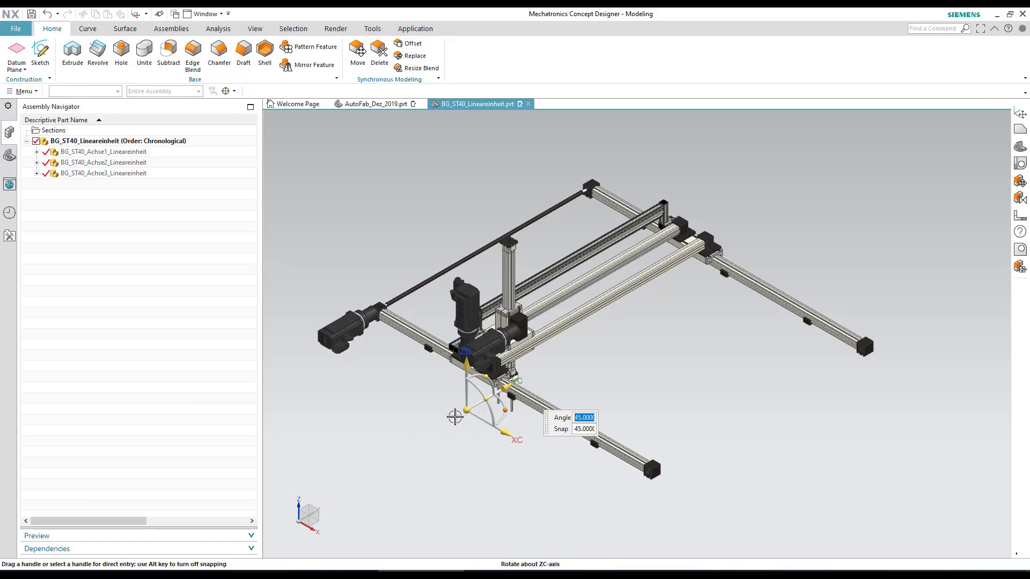
drag(466, 408, 642, 334)
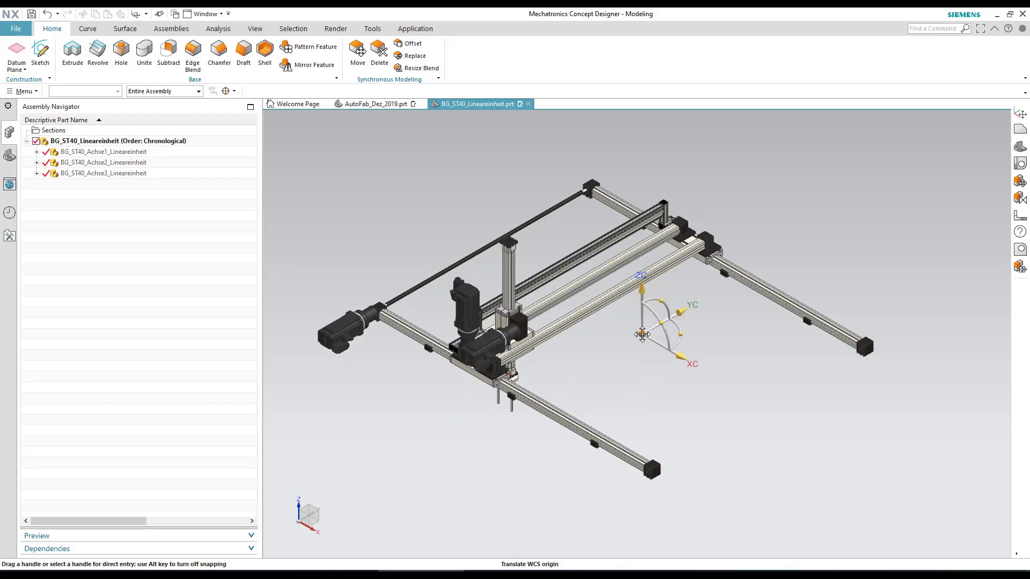
Accept the work coordinate system's new position and examine the vertical axis carriage and motors of the linear unit up close
middle_click(681, 311)
key(ctrl+f)
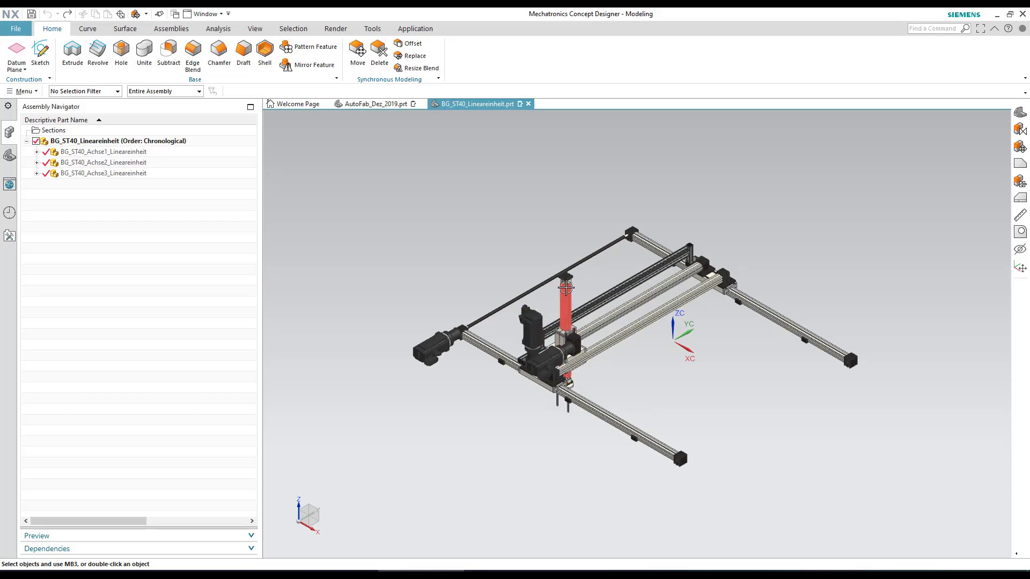
scroll(565, 288, down, 1)
scroll(566, 288, up, 5)
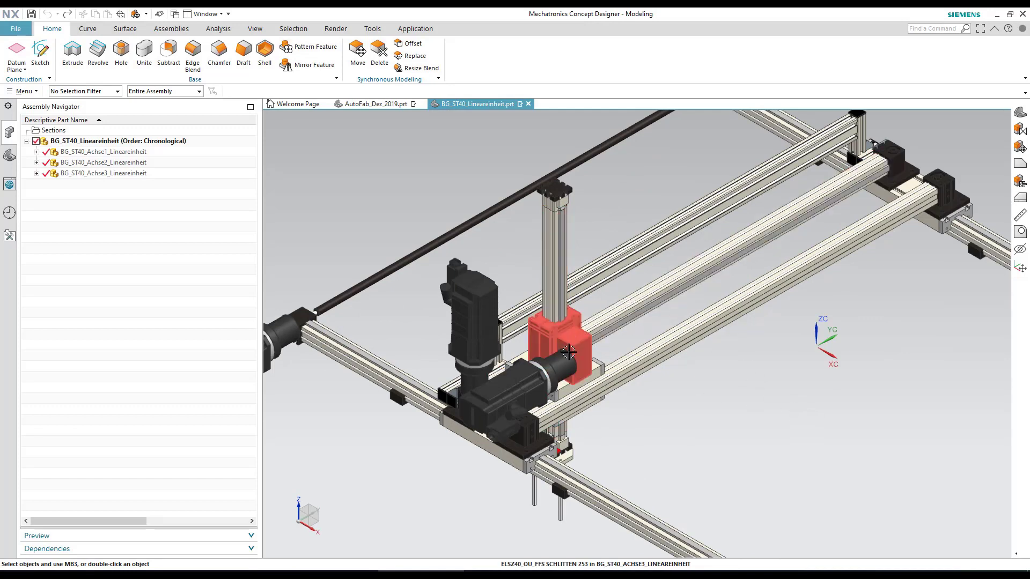
scroll(648, 393, down, 3)
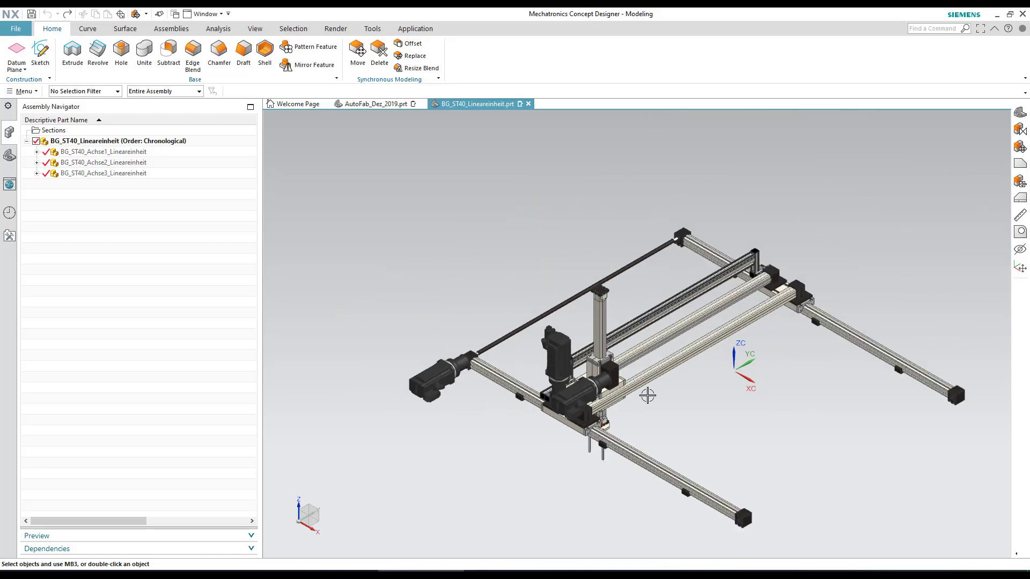
scroll(617, 391, up, 5)
Start a Touch/Align assembly constraint with Prefer Touch orientation, using the round guide face along the front Achse2 profile as first object
click(175, 28)
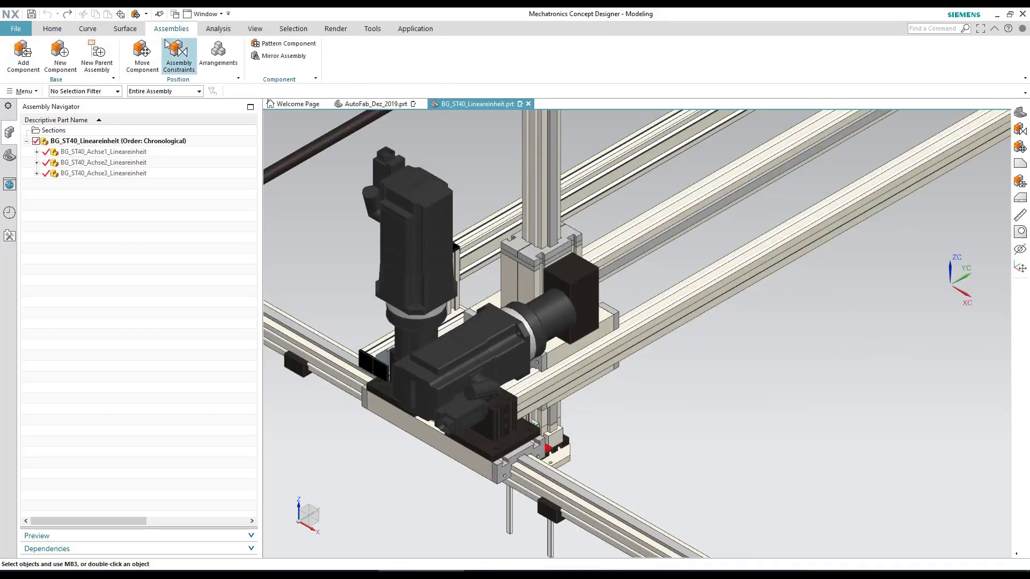
click(186, 63)
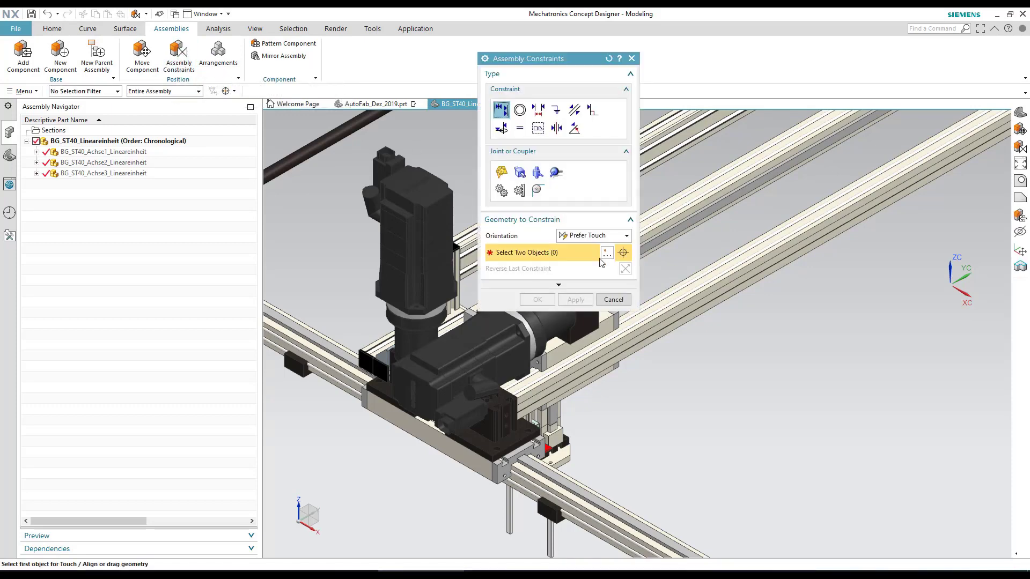
drag(569, 57, 491, 17)
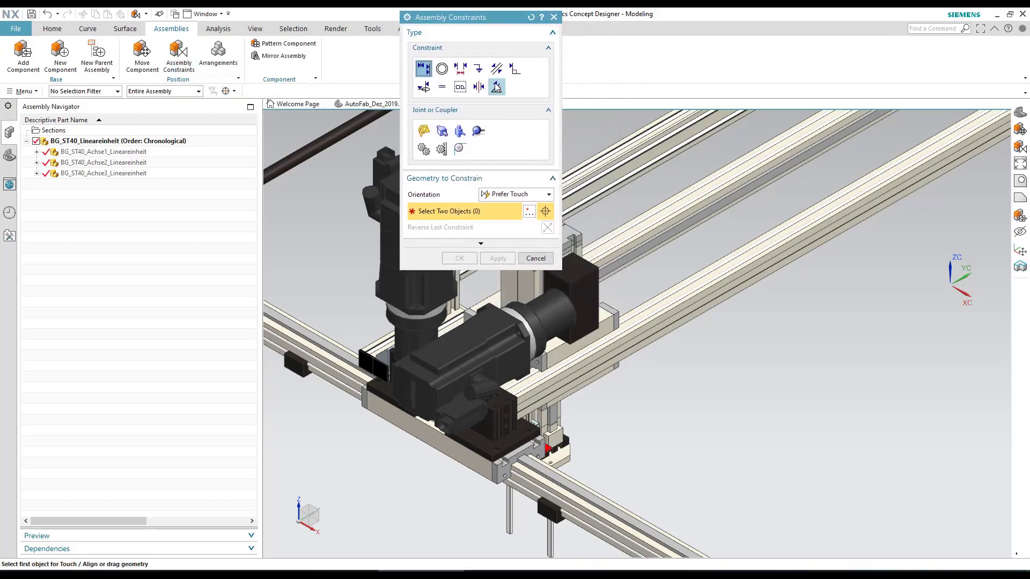
scroll(658, 349, up, 5)
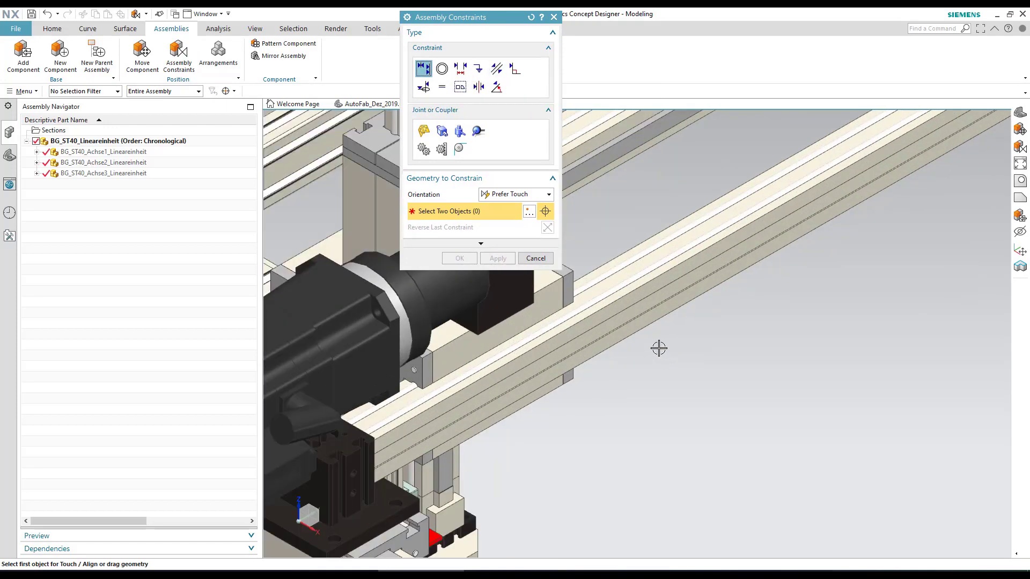
scroll(628, 335, up, 5)
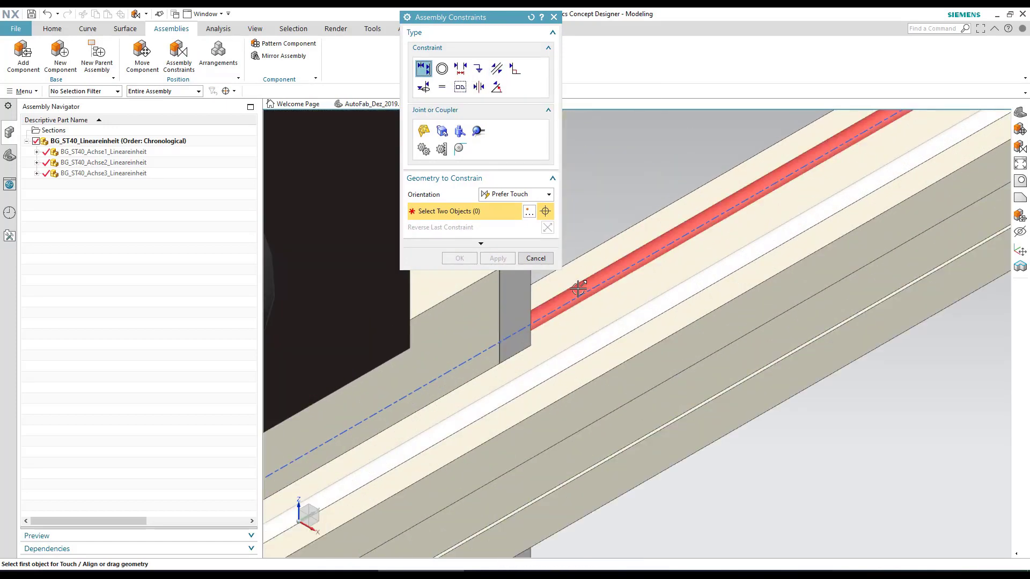
click(578, 288)
scroll(636, 301, down, 6)
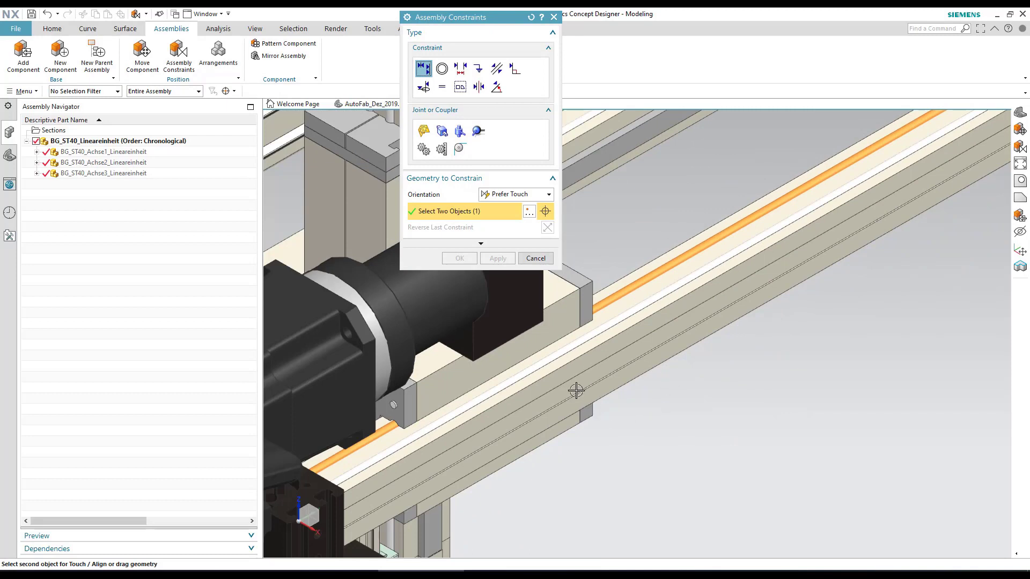
Hide BG_ST40_Achse2_Lineareinheit to expose the carriage behind its profiles, keeping Achse1 and Achse3 displayed
click(46, 153)
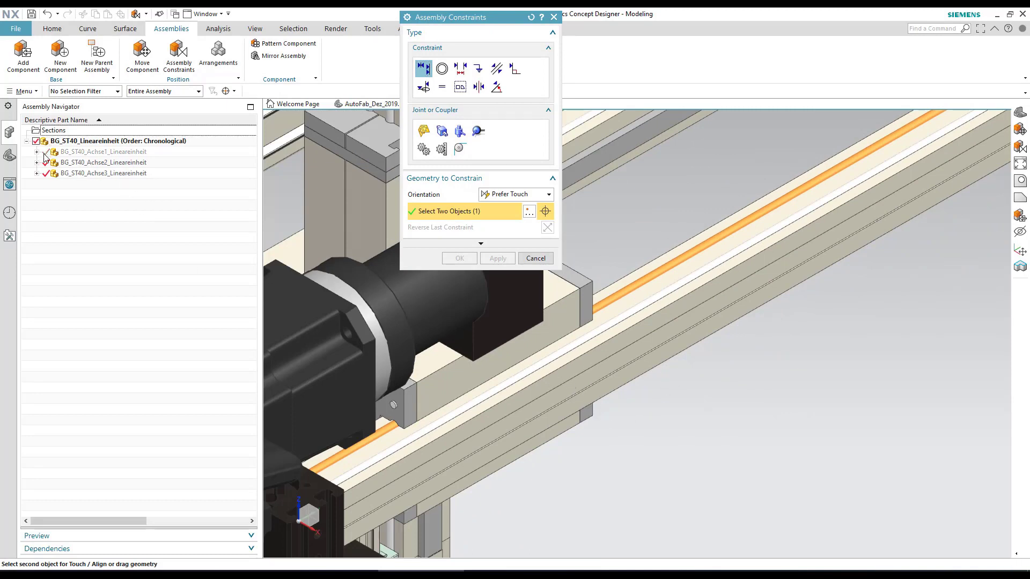
click(45, 154)
click(46, 163)
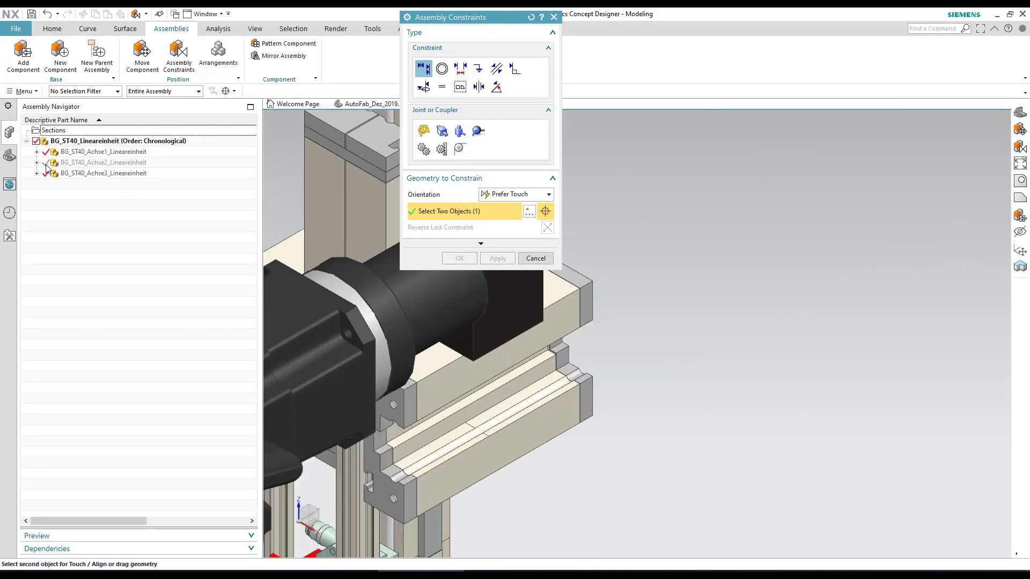
Complete the Touch/Align constraint with the matching rounded groove face of the Achse3 carriage ELZSCHLITTEN EINFACH 140 ZWISCHEN, seen from another angle
right_click(700, 301)
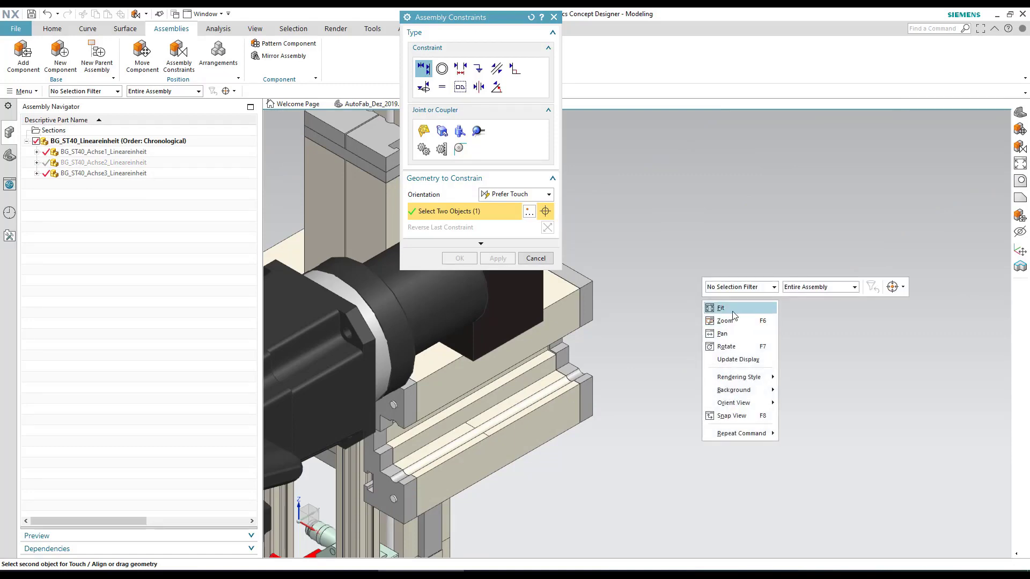
click(727, 346)
drag(735, 363, 499, 530)
scroll(499, 530, up, 1)
right_click(829, 313)
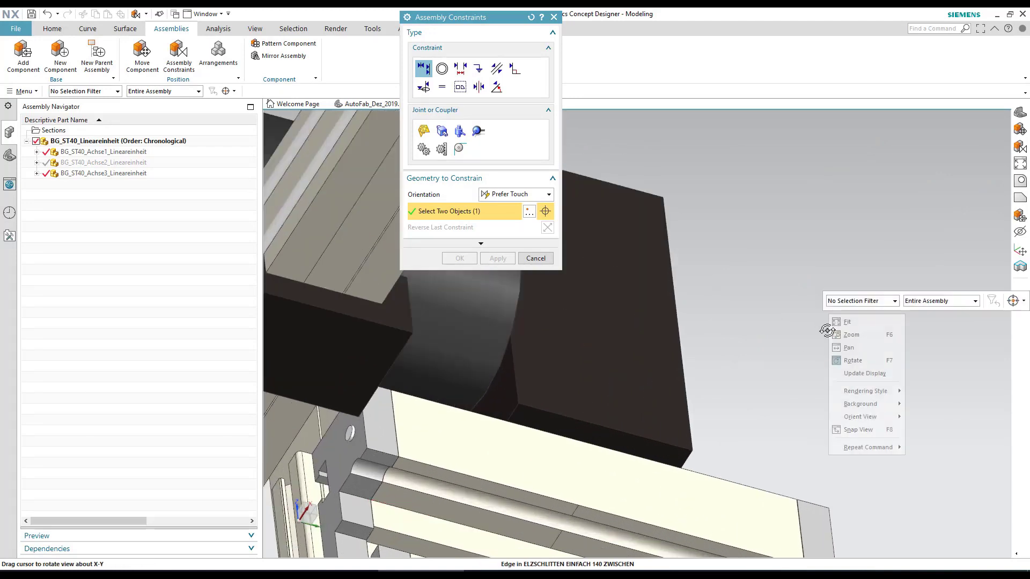
click(842, 361)
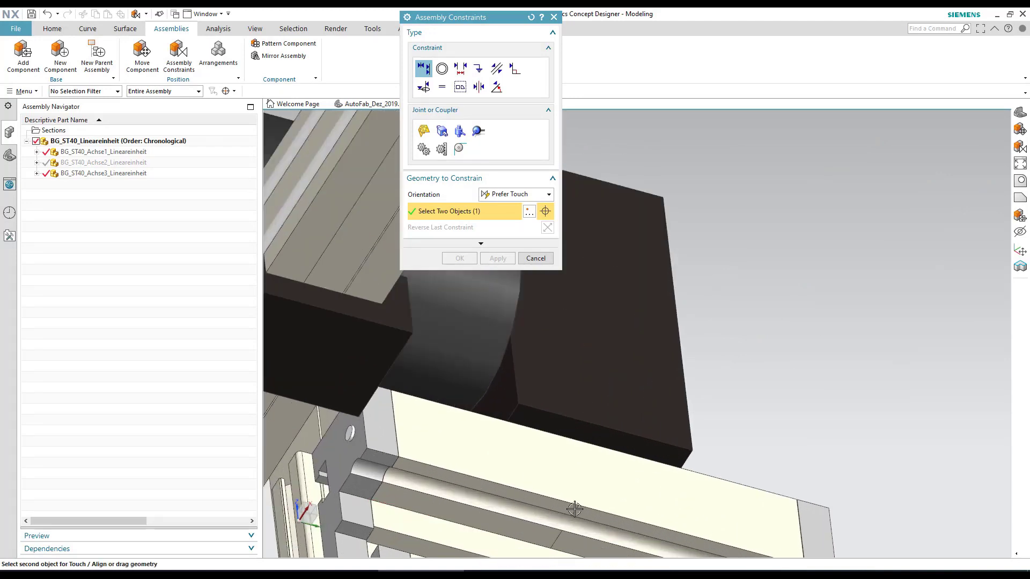
click(504, 500)
scroll(702, 328, down, 3)
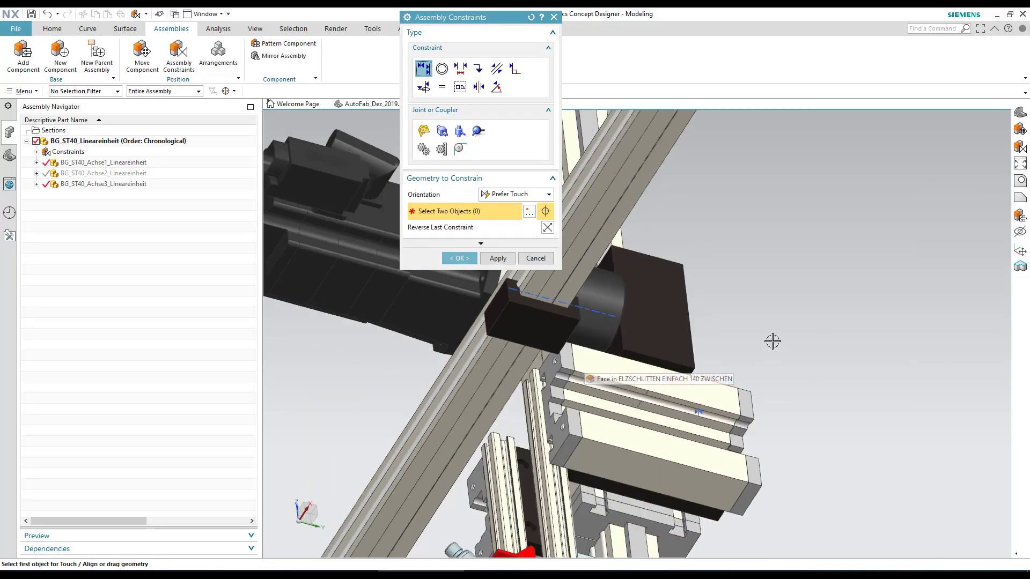
Show BG_ST40_Achse2_Lineareinheit again with the whole linear unit fitted in view
scroll(772, 341, down, 3)
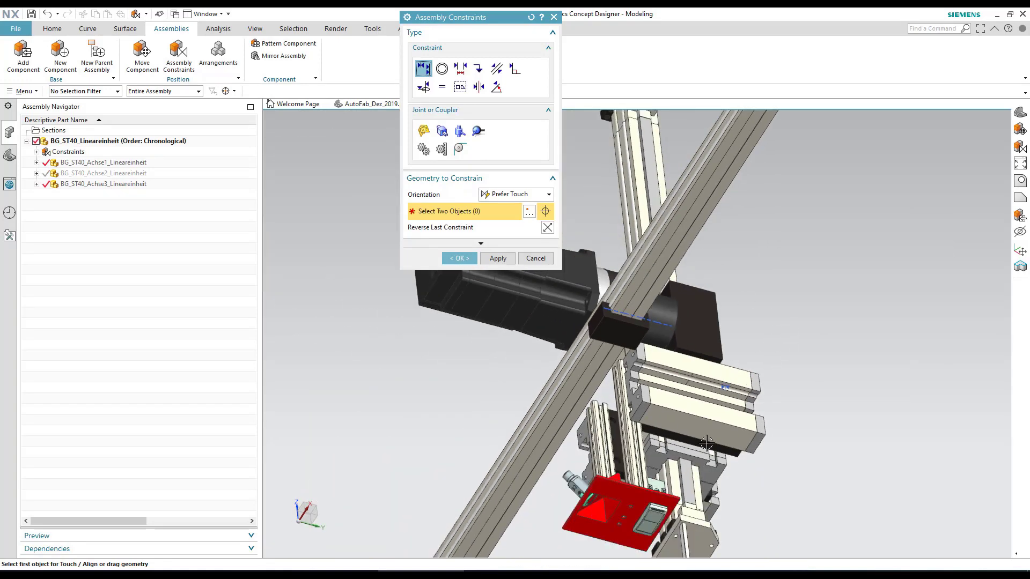
click(1020, 113)
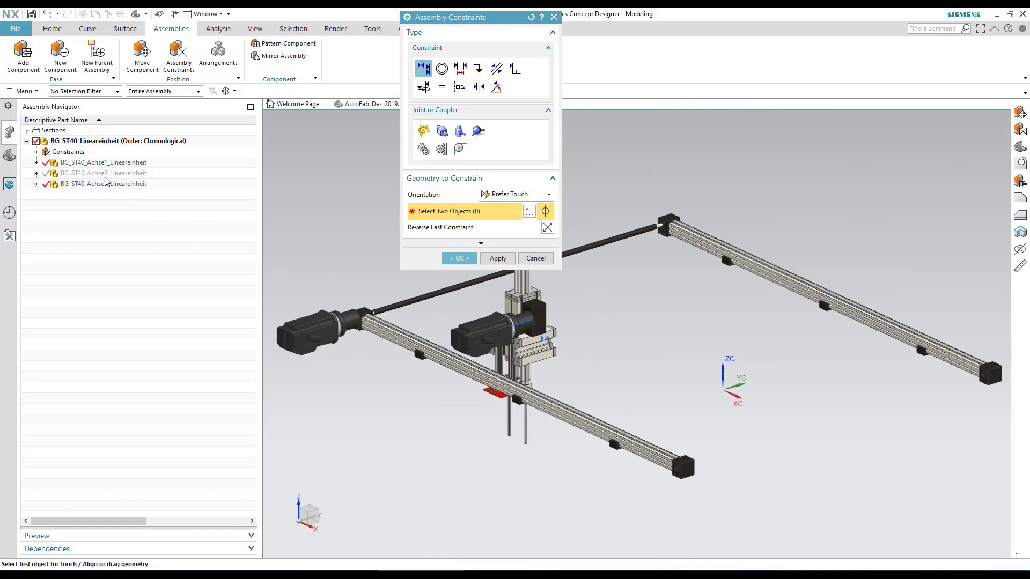
click(47, 173)
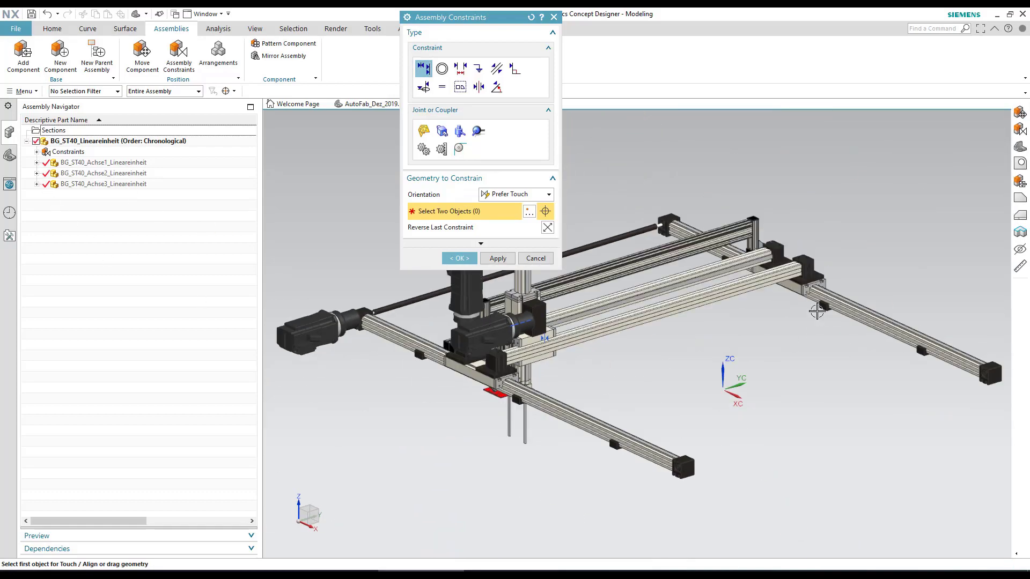
Examine the carriage end piece on the outer rail and the guide faces of the vertical profile as candidates for further constraints
scroll(818, 284, up, 5)
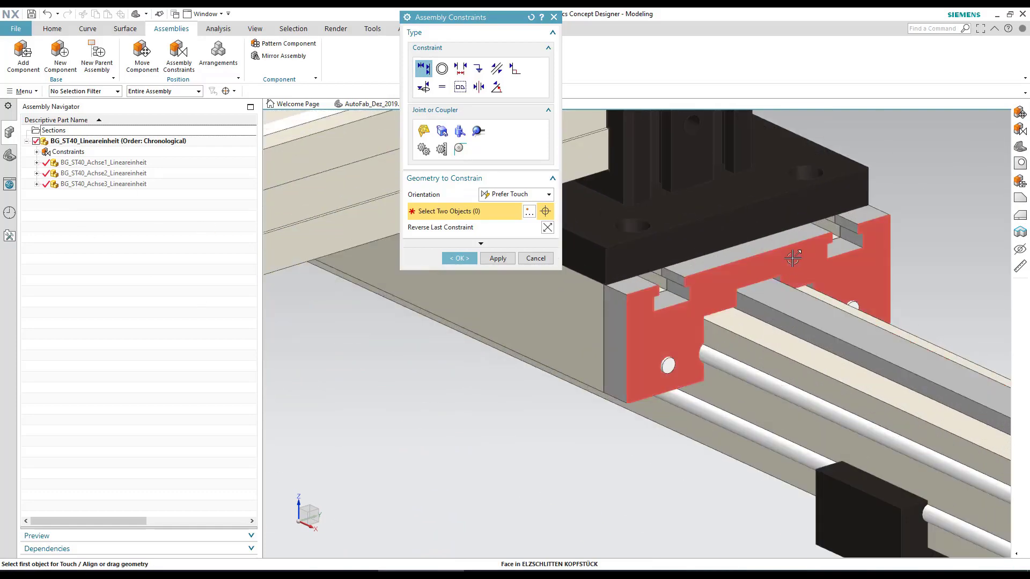
scroll(639, 337, down, 10)
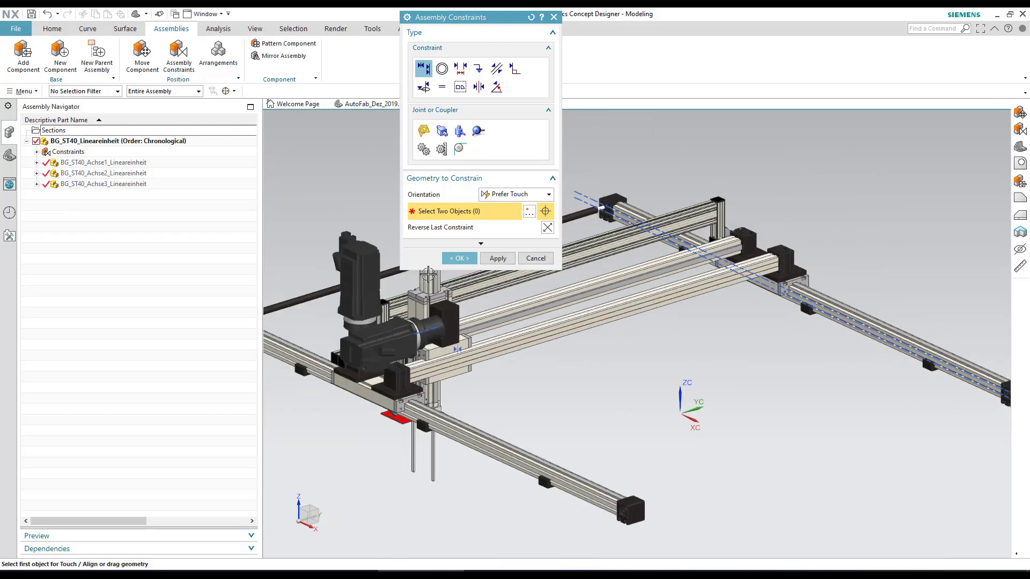
scroll(429, 275, up, 8)
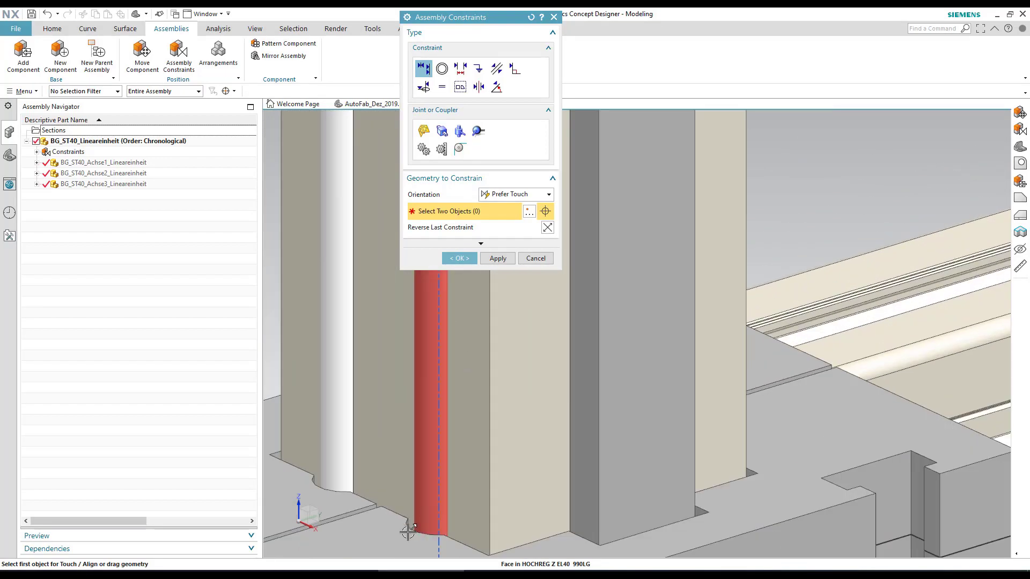
scroll(429, 512, down, 4)
scroll(614, 351, down, 3)
scroll(614, 351, down, 6)
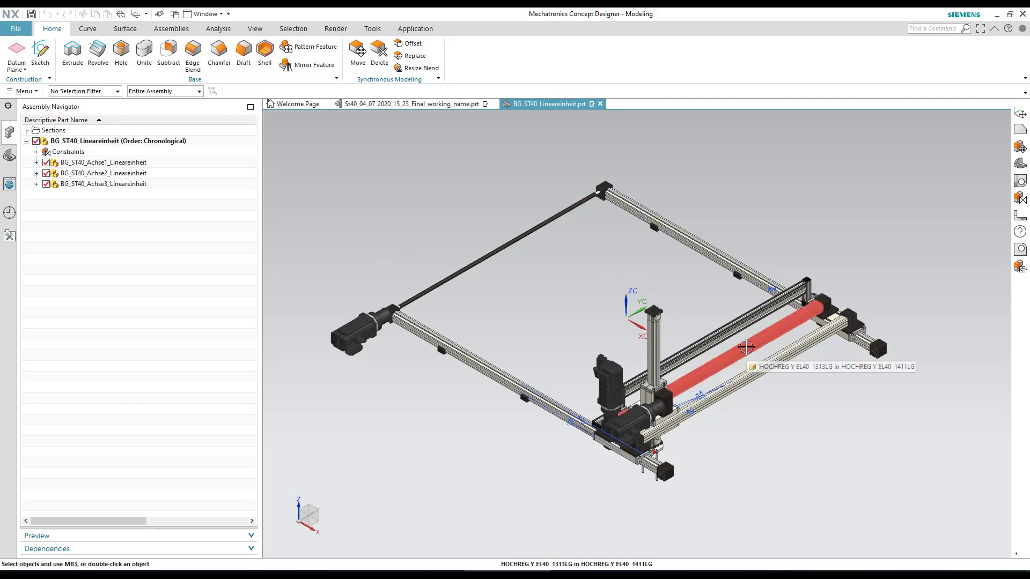
Close the BG_ST40_Lineareinheit window and show all components of the St40_04_07_2020_15_23_Final_working_name assembly
click(600, 104)
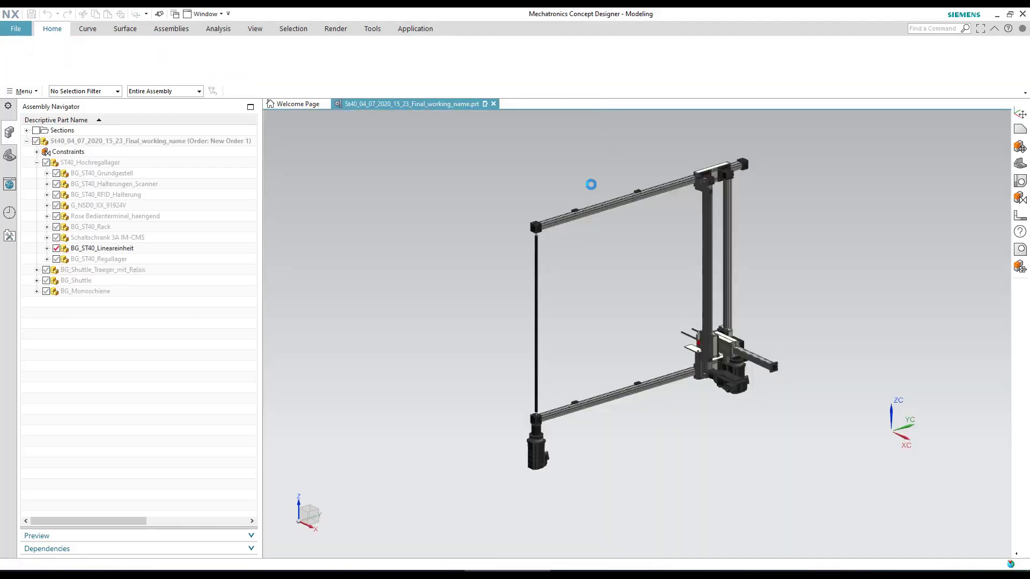
click(36, 141)
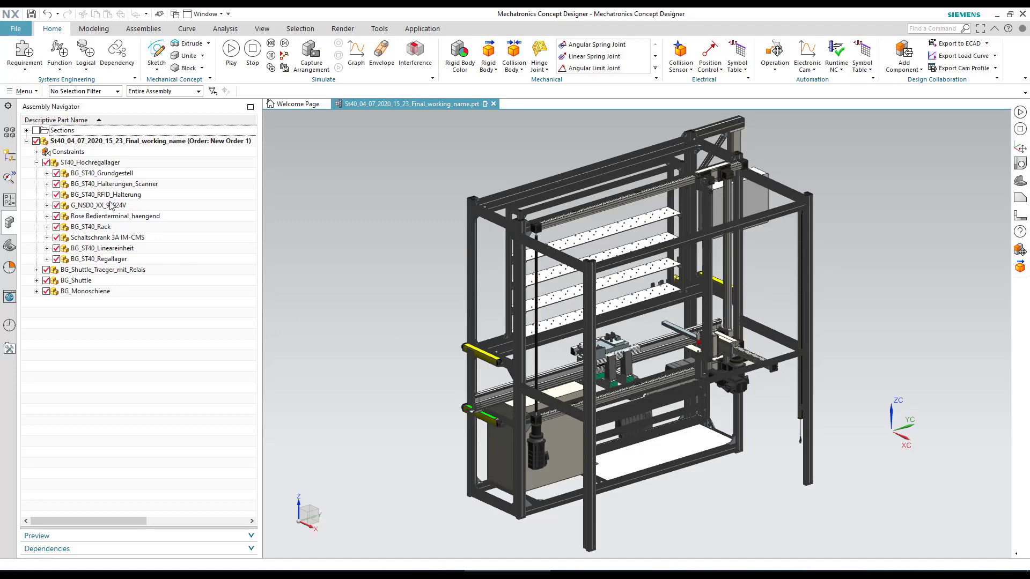
Highlight BG_ST40_Grundgestell alone, followed by BG_ST40_Lineareinheit together with BG_Shuttle_Traeger_mit_Relais and BG_ST40_Regallager, to locate them in the station
click(103, 174)
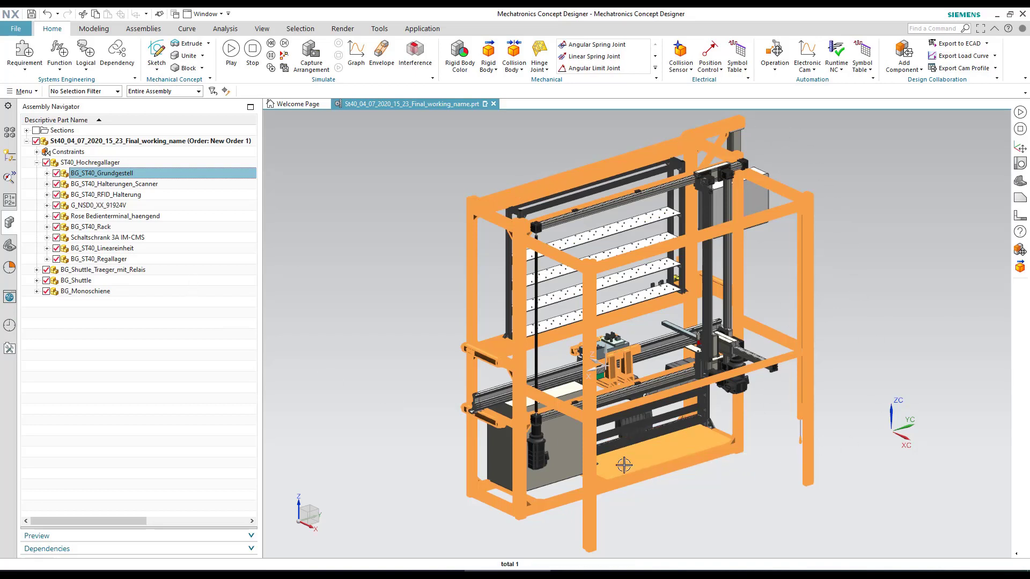
click(103, 248)
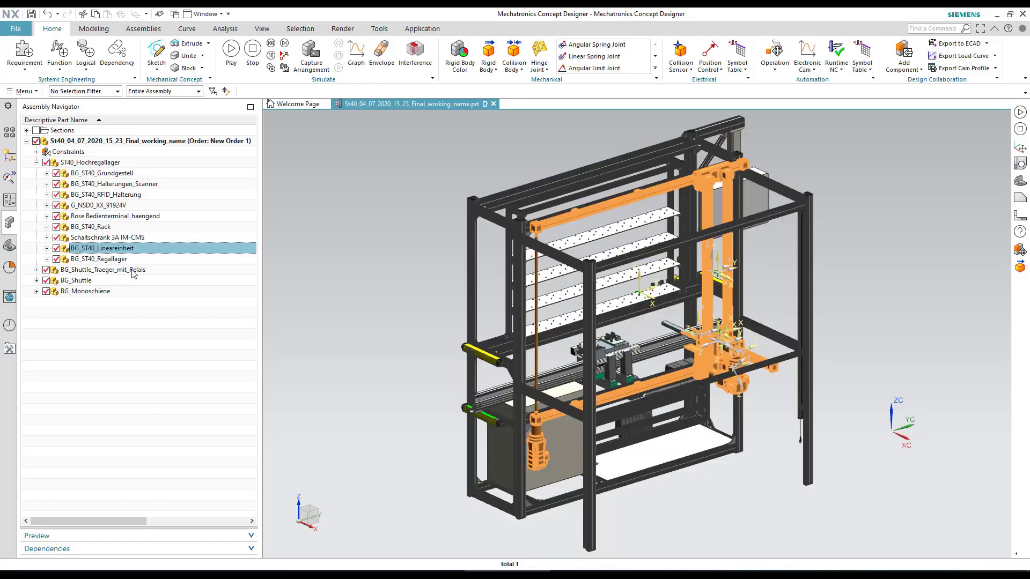
ctrl+click(92, 270)
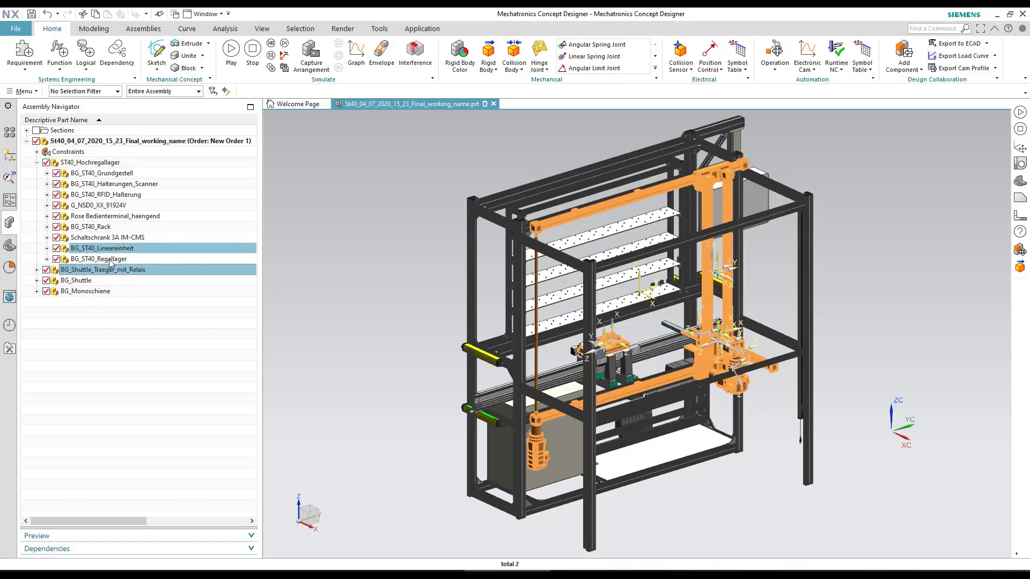
ctrl+click(110, 259)
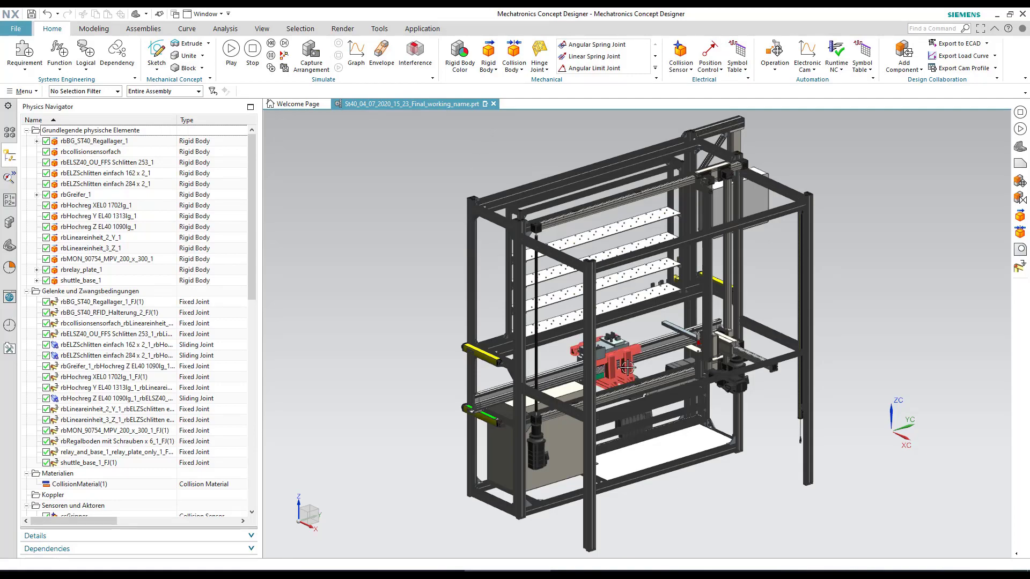
Examine the shuttle with its relay plate, the gripper arm and the storage shelves at several distances
scroll(625, 333, up, 10)
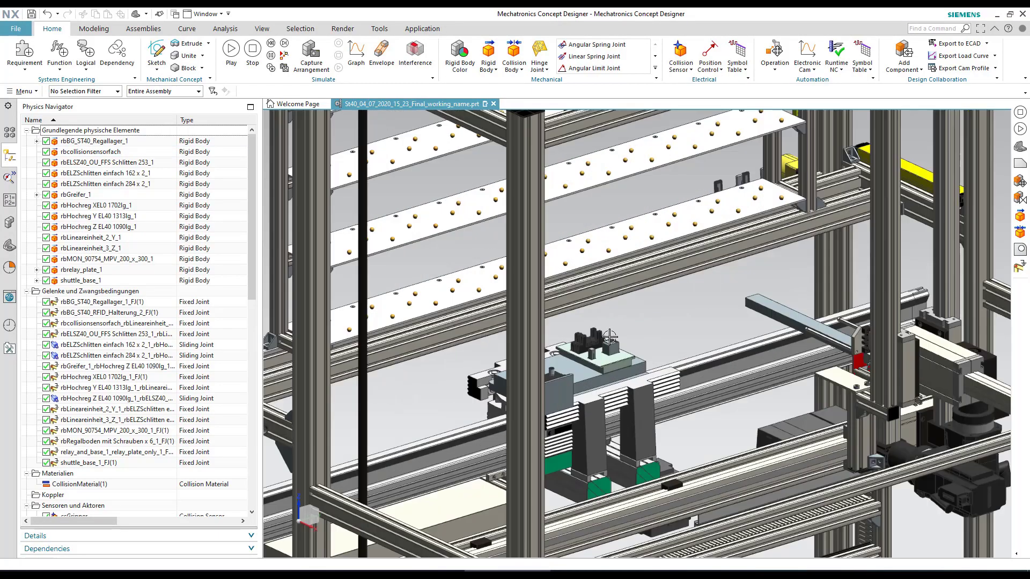
scroll(573, 392, down, 5)
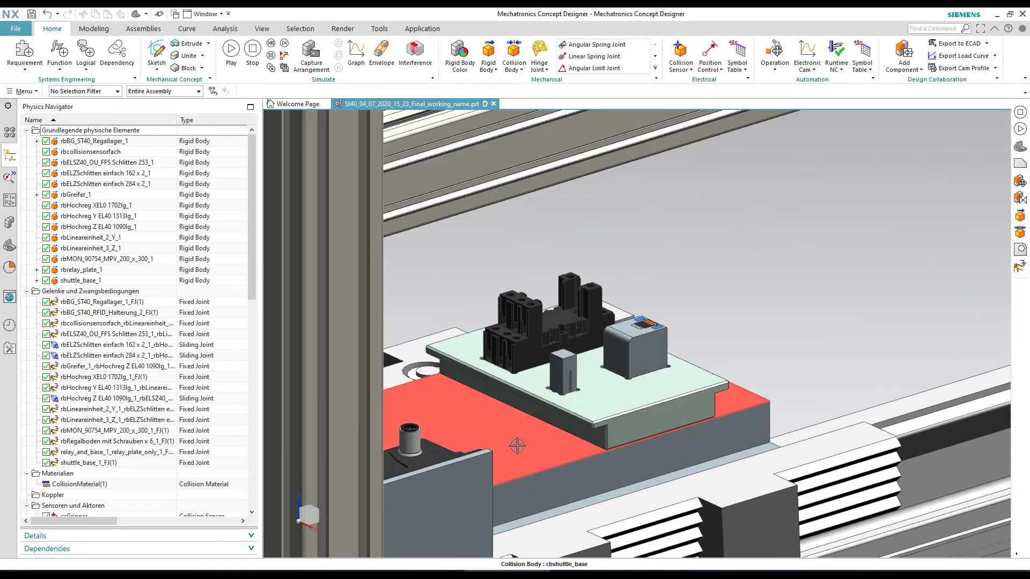
scroll(525, 465, down, 2)
scroll(525, 466, down, 4)
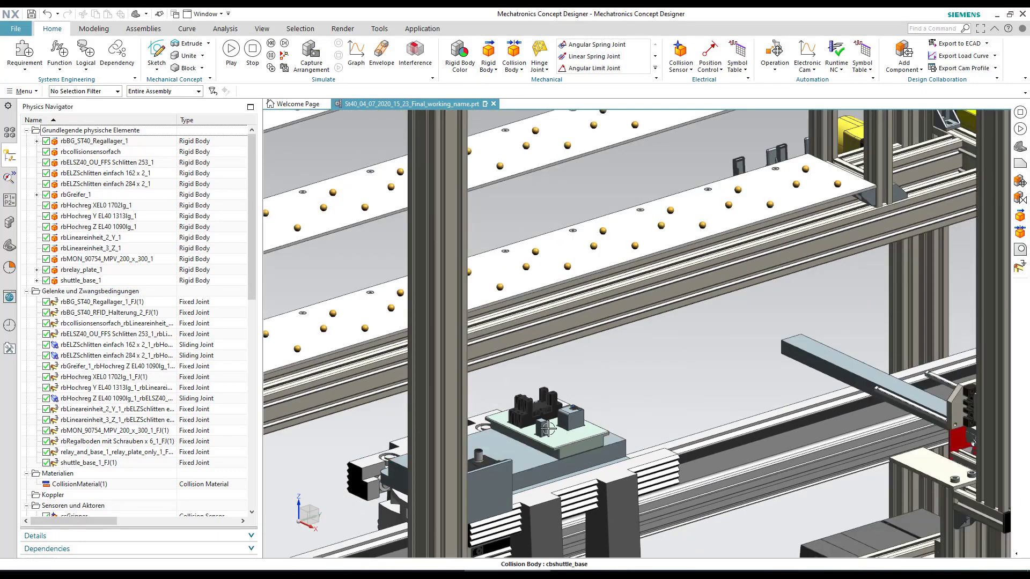
scroll(938, 399, up, 5)
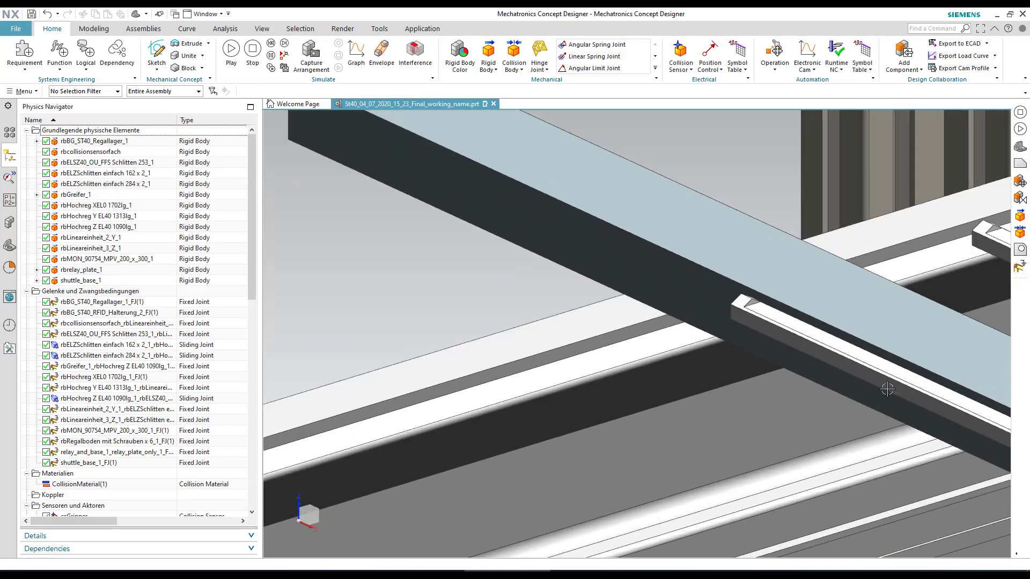
scroll(736, 436, down, 2)
scroll(736, 436, down, 3)
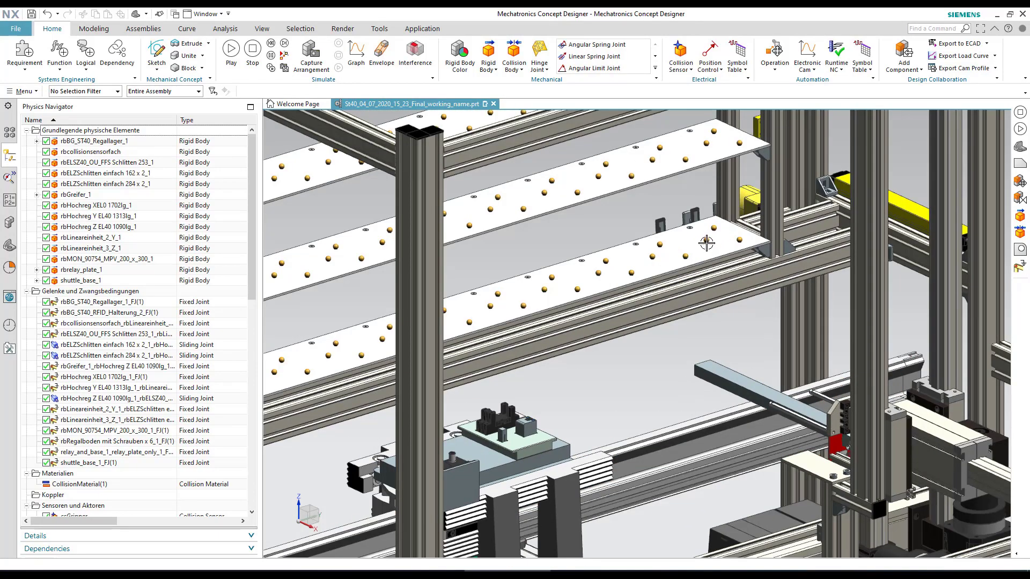
scroll(689, 258, down, 3)
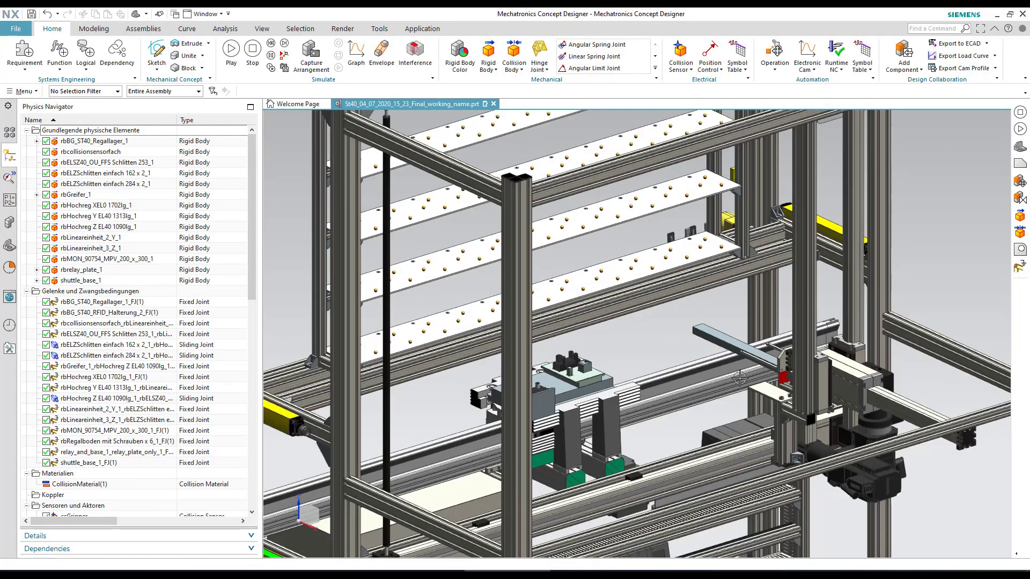
scroll(592, 388, down, 5)
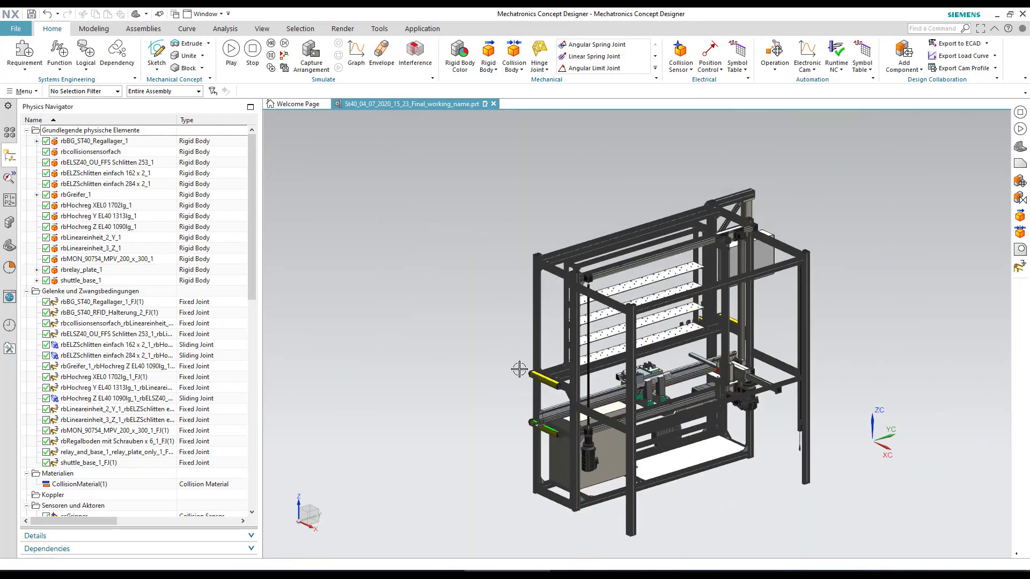
Highlight the rigid bodies rbGreifer_1 and rbBG_ST40_Regallager_1 in the station, and expand rbrelay_plate_1 to list its collision bodies
click(75, 195)
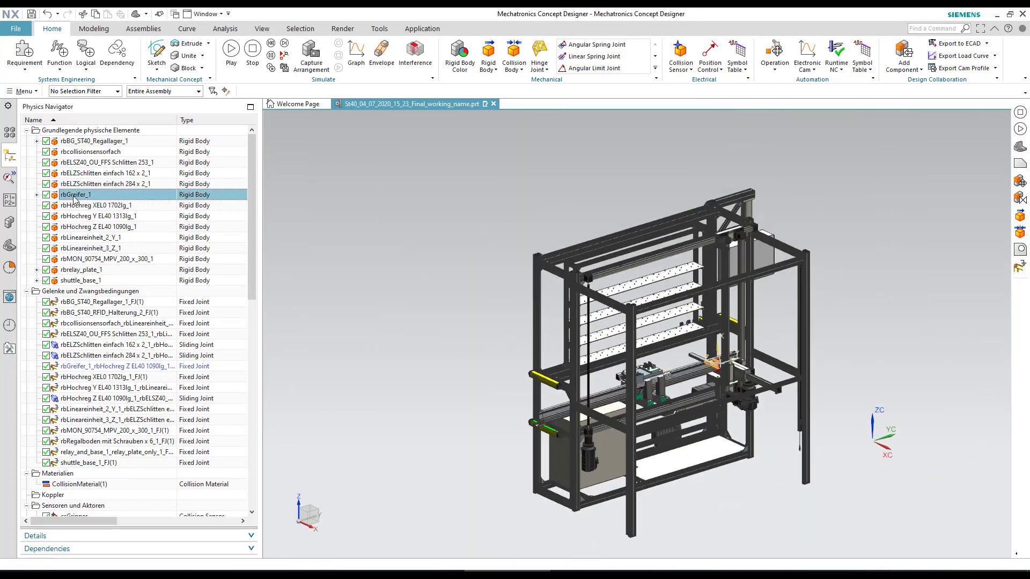
ctrl+click(94, 141)
ctrl+click(84, 272)
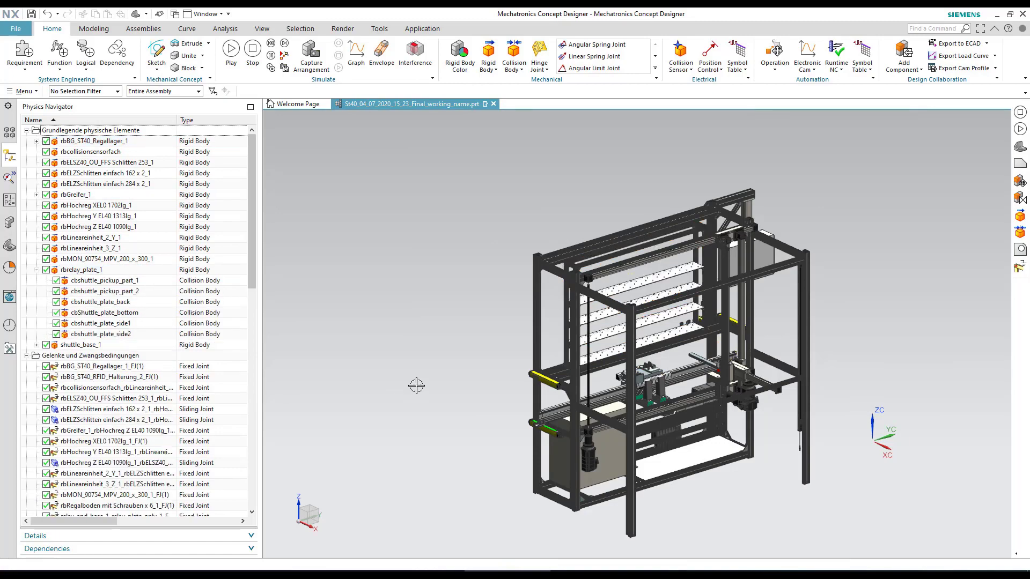
Highlight the relay plate's collision bodies one by one, from cbshuttle_pickup_part_1 to cbshuttle_plate_side1, to locate their faces on the shuttle plate
scroll(650, 362, up, 8)
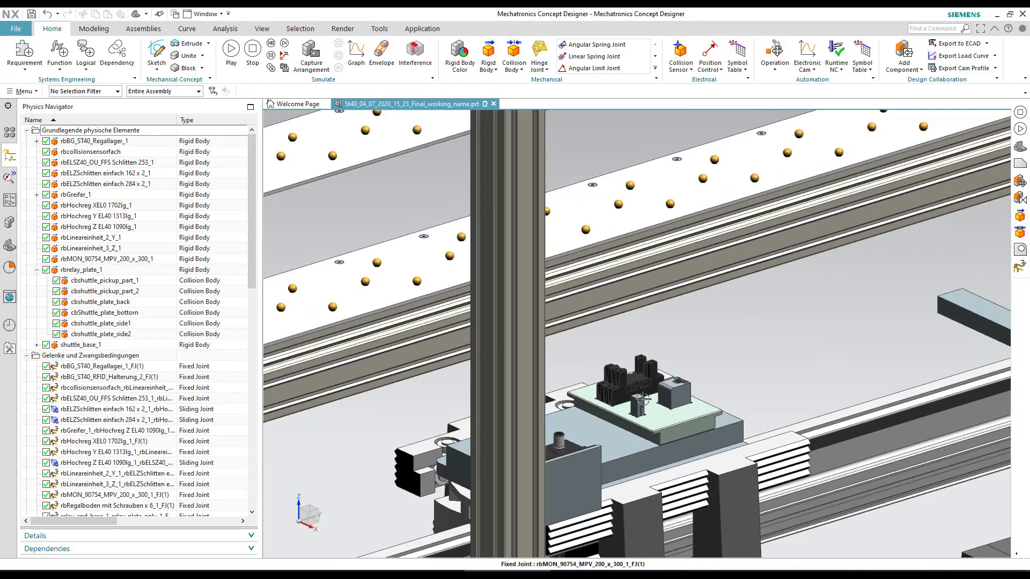
scroll(644, 402, up, 2)
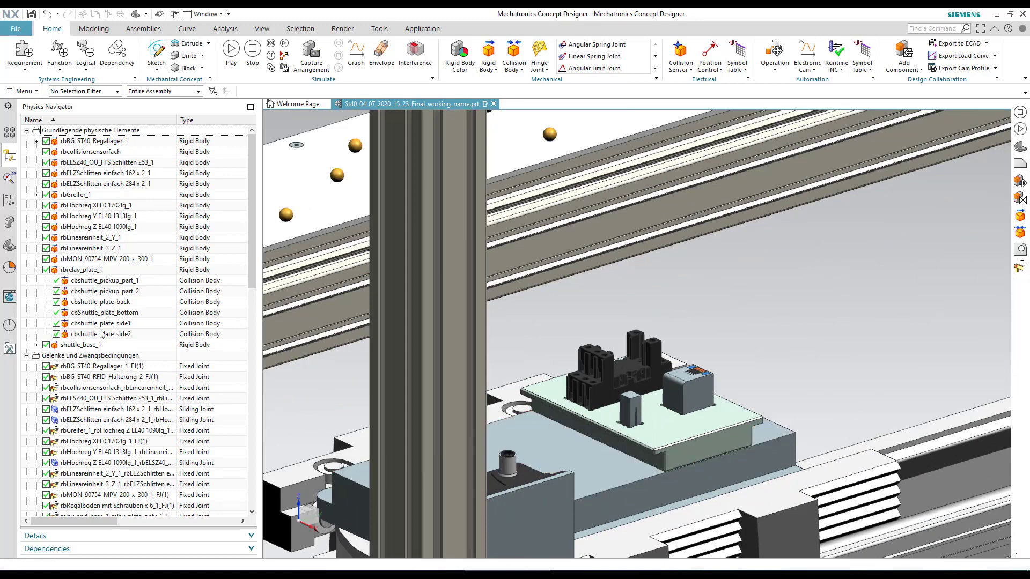
click(100, 280)
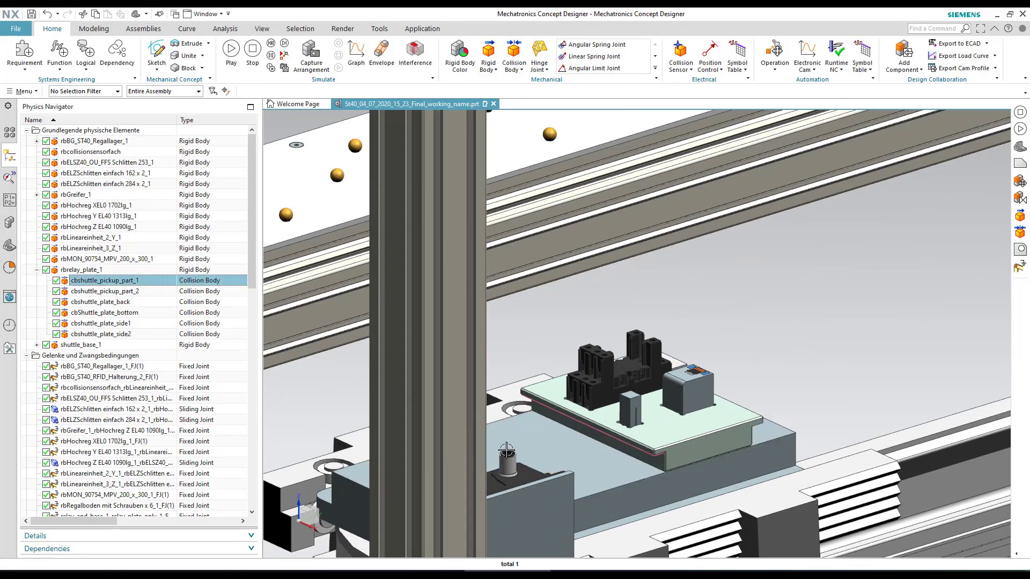
scroll(652, 445, up, 4)
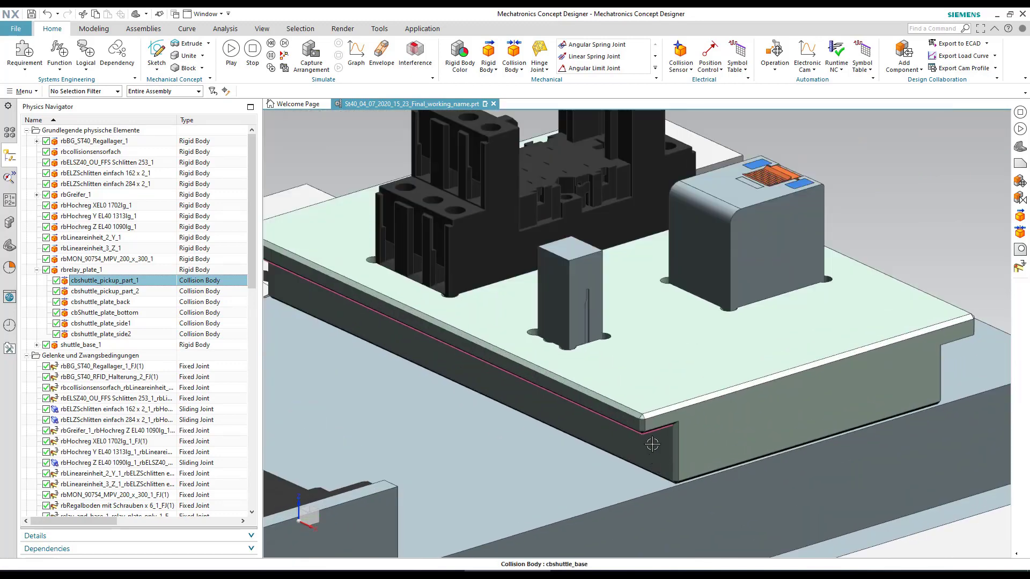
click(129, 294)
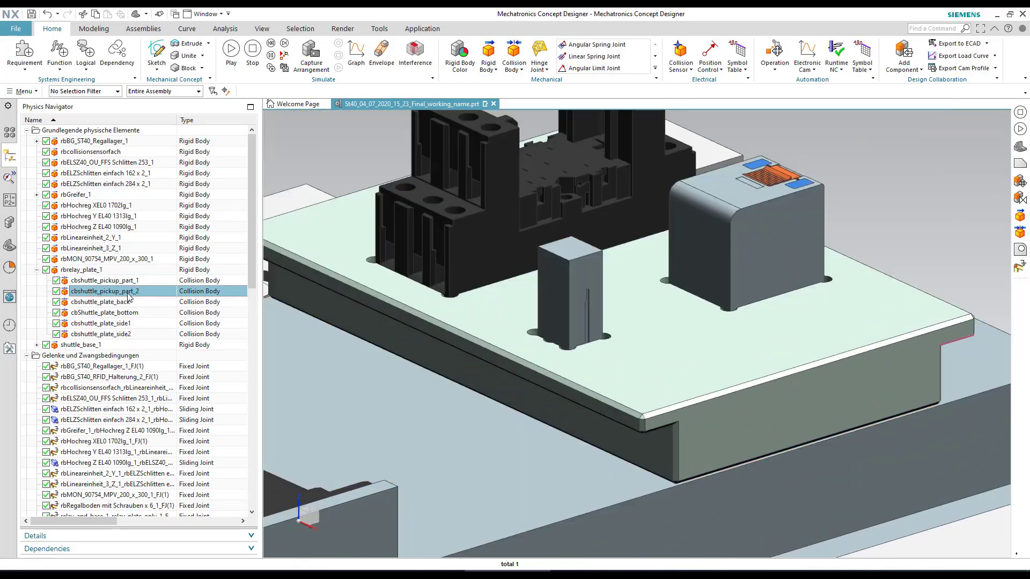
click(123, 304)
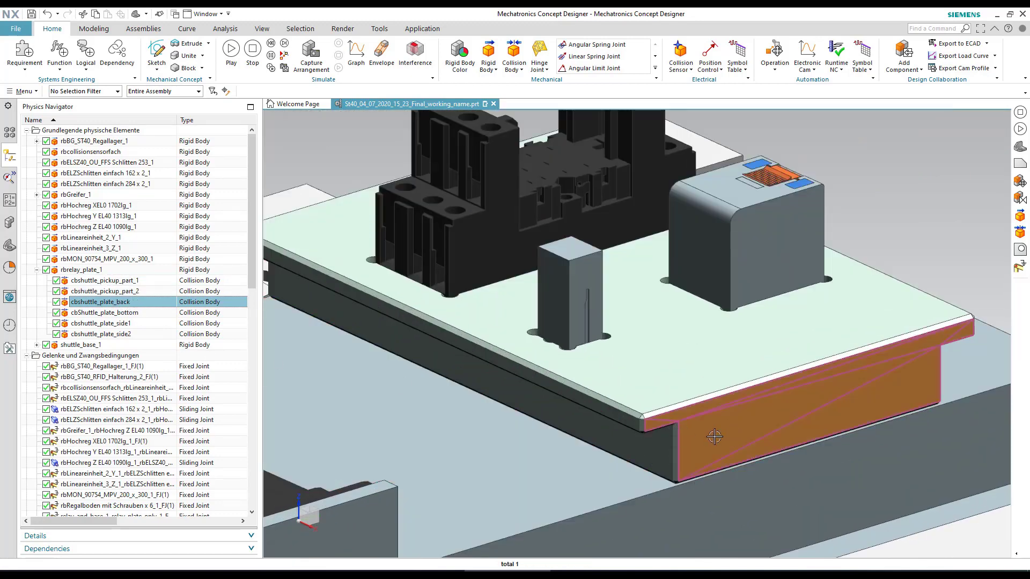
click(129, 314)
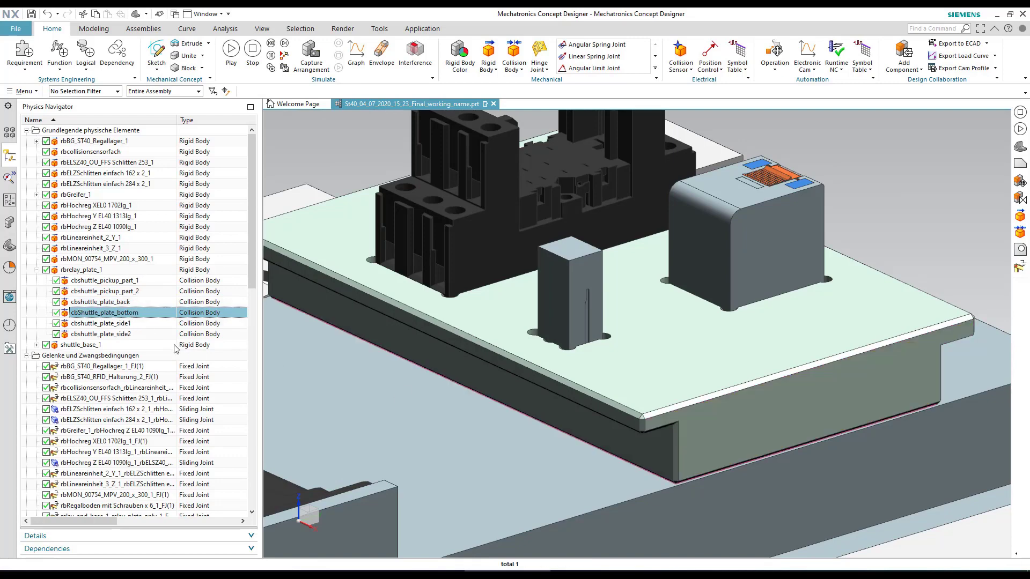
click(126, 324)
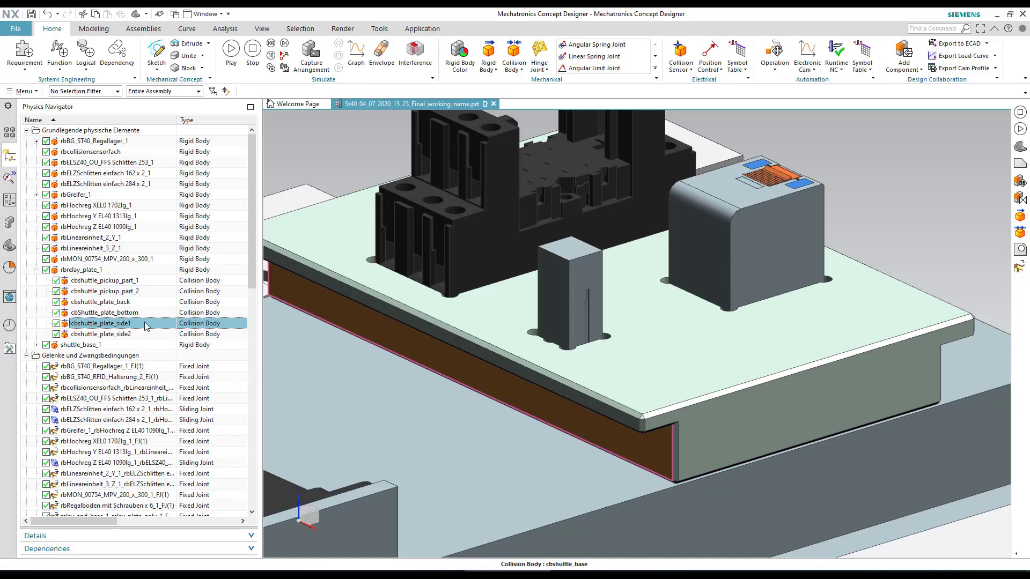
Review the definition of cbshuttle_plate_side1 and its available collision shapes, keeping the Box shape
double_click(110, 326)
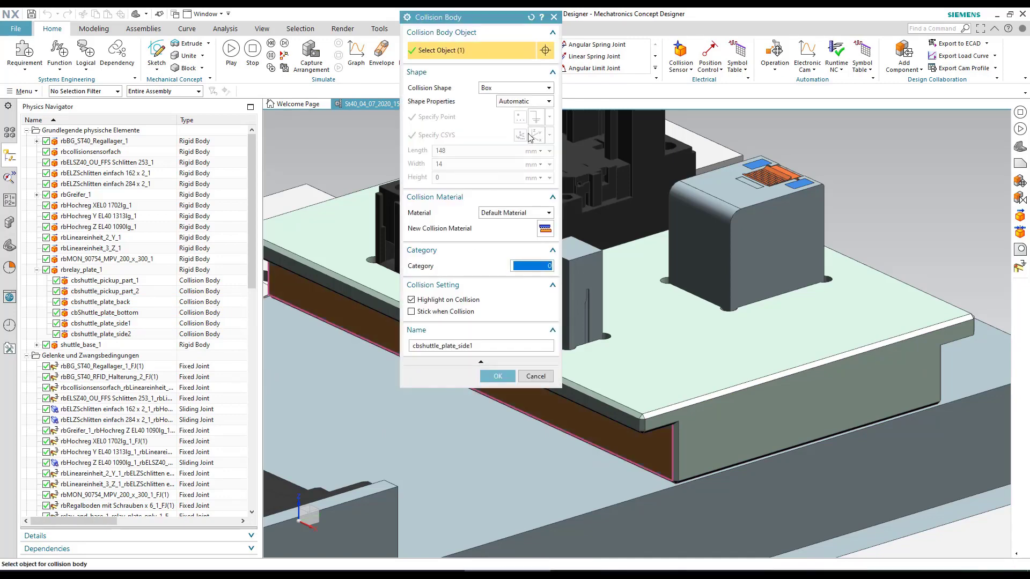
click(499, 89)
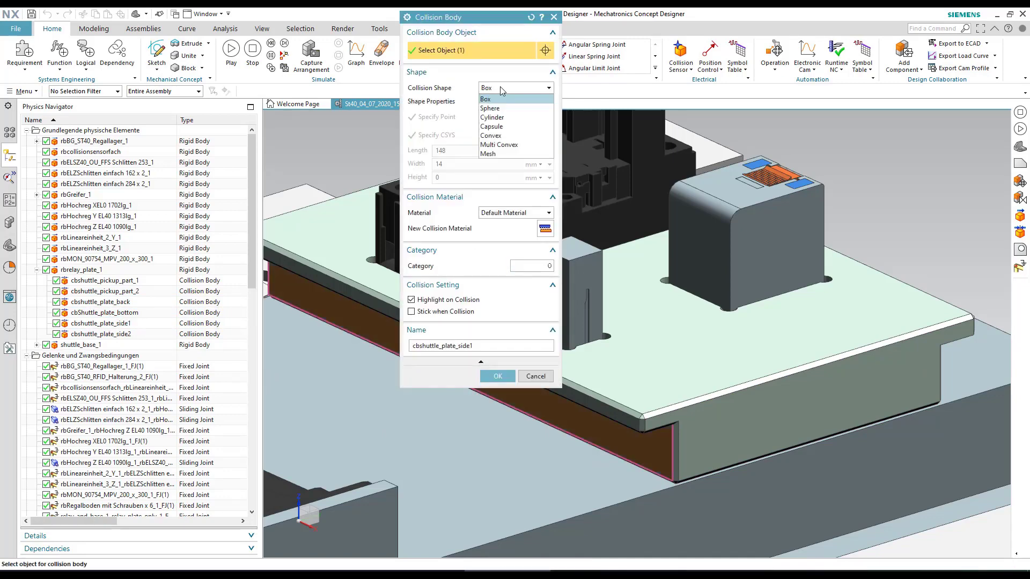
click(500, 87)
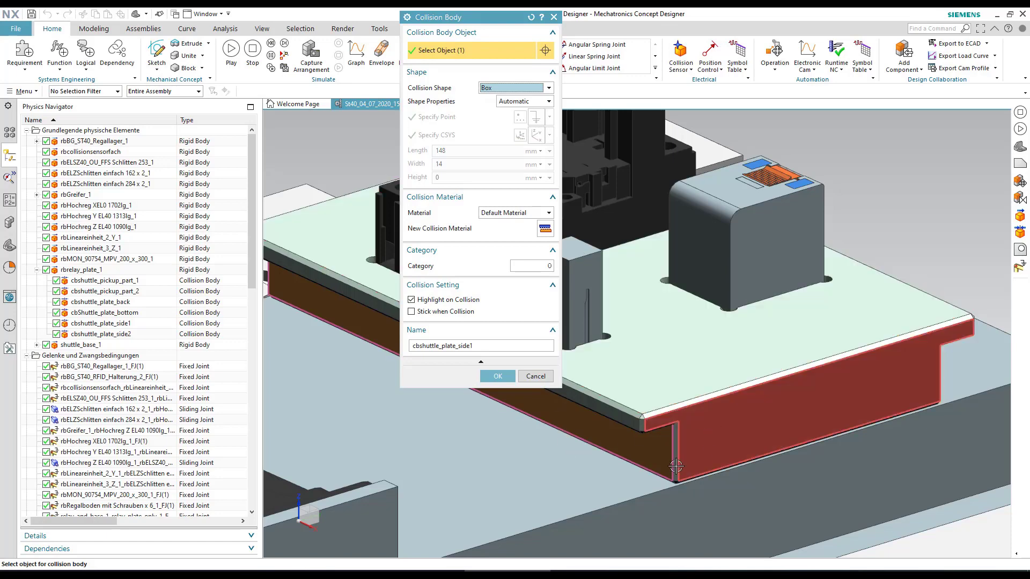
click(497, 377)
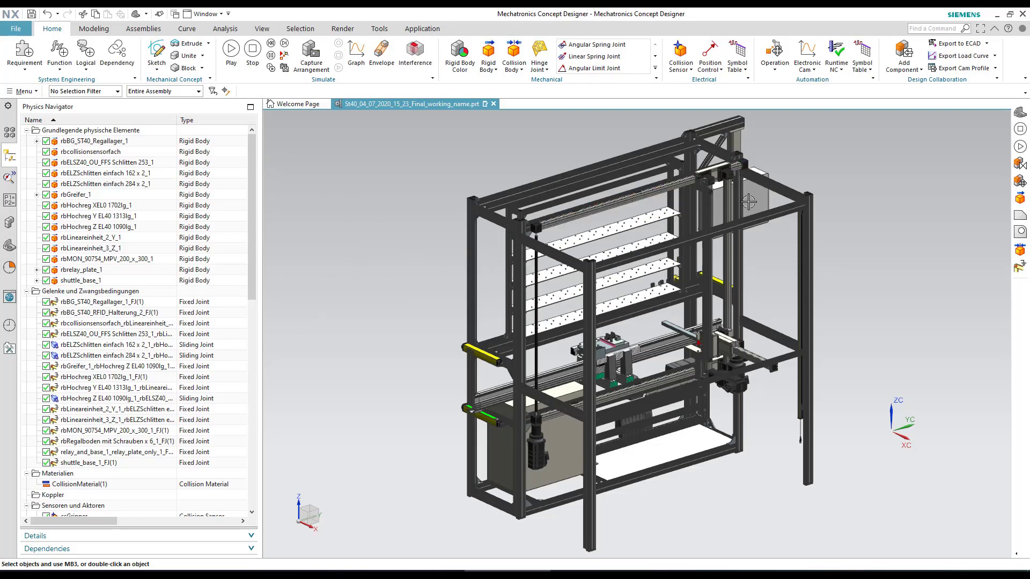
Highlight the three sliding joints of the linear unit together to compare their axis directions within the full station
scroll(556, 237, up, 5)
scroll(556, 238, down, 2)
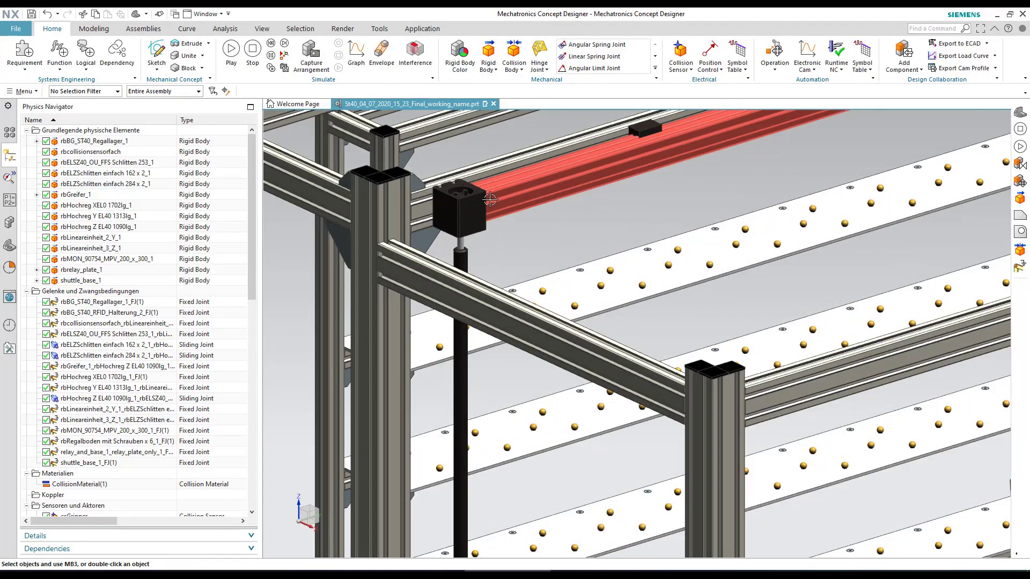
scroll(473, 203, down, 3)
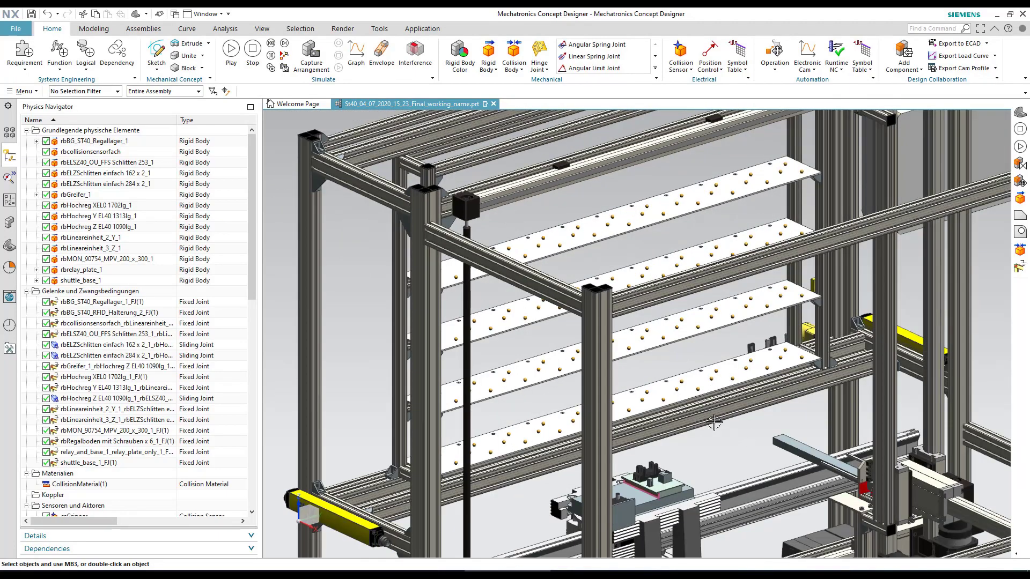
key(ctrl+f)
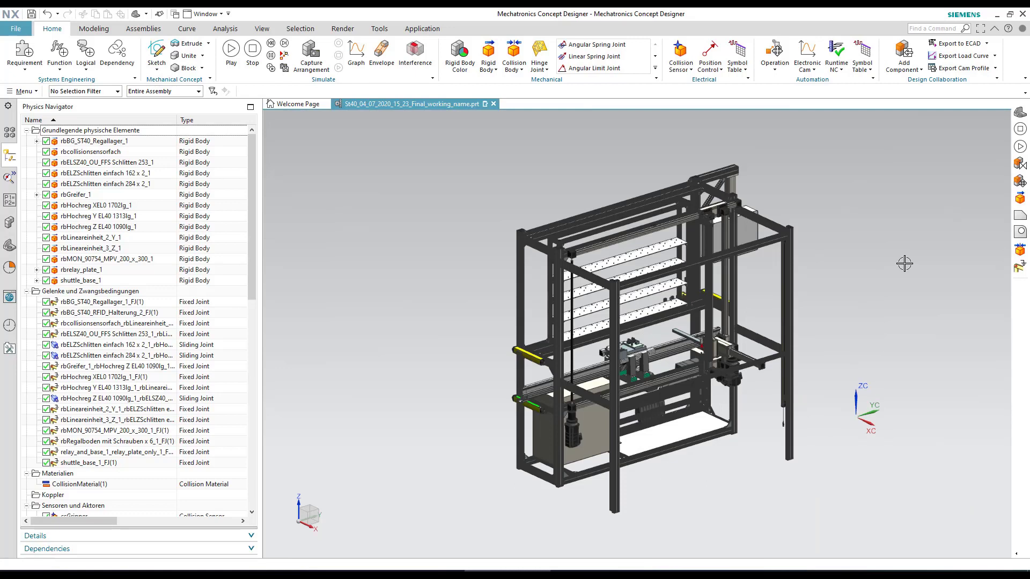
click(110, 344)
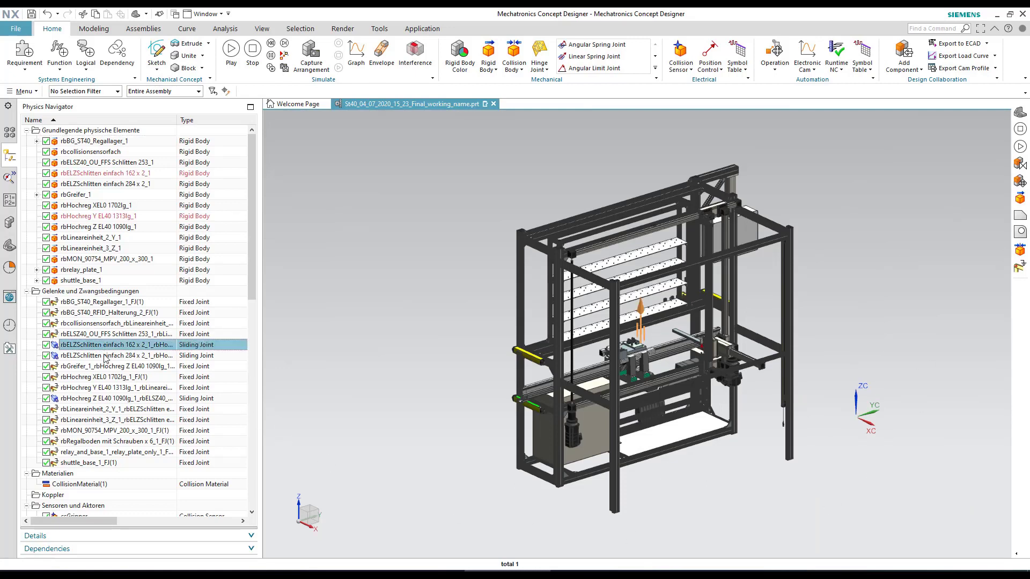
ctrl+click(105, 356)
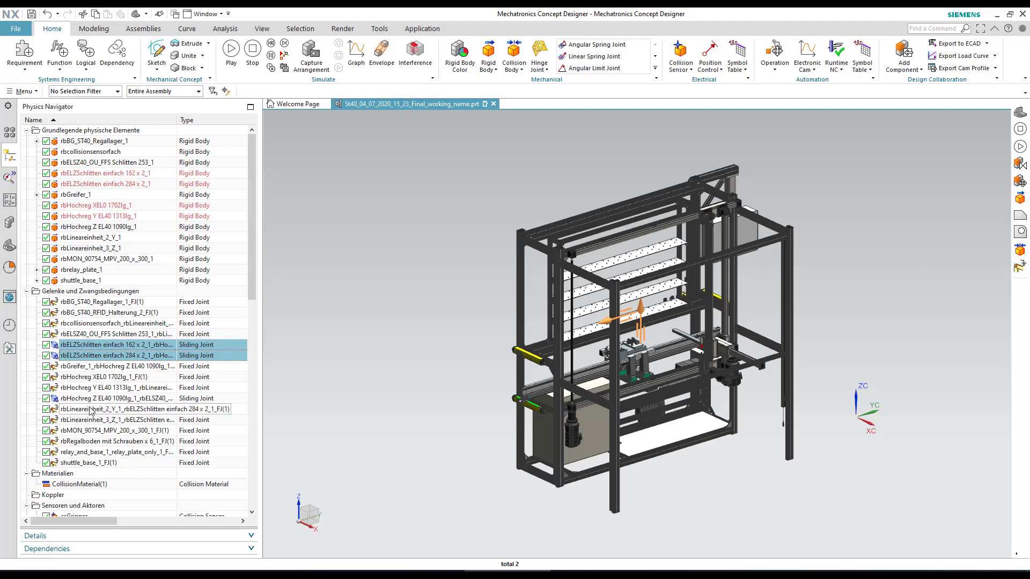
ctrl+click(107, 398)
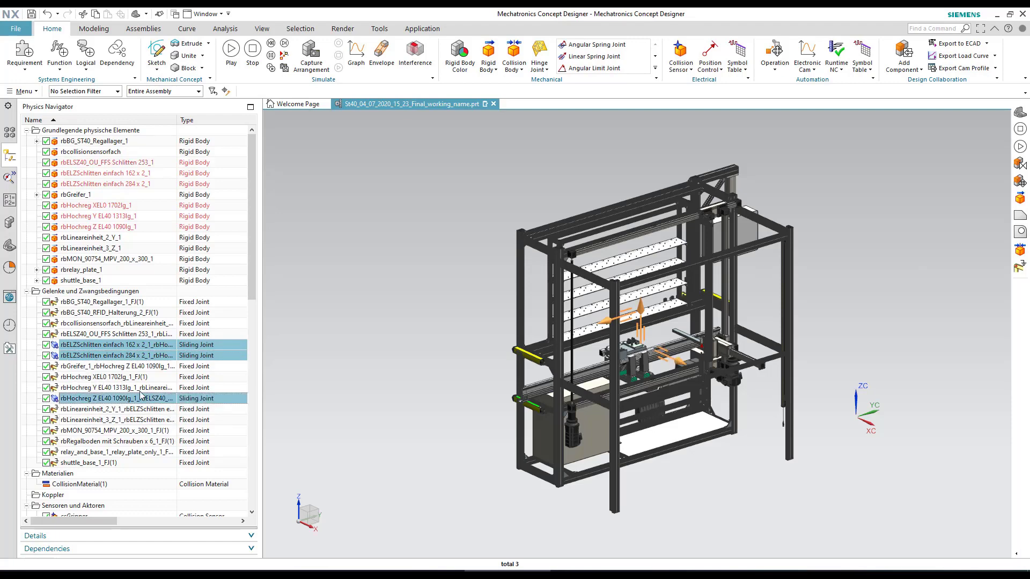
Isolate BG_ST40_Lineareinheit and highlight the rbELZSchlitten einfach 284 x 2_1 sliding joint with its upper carriage and the HOCHREG X EL0 1702LG rail
click(9, 222)
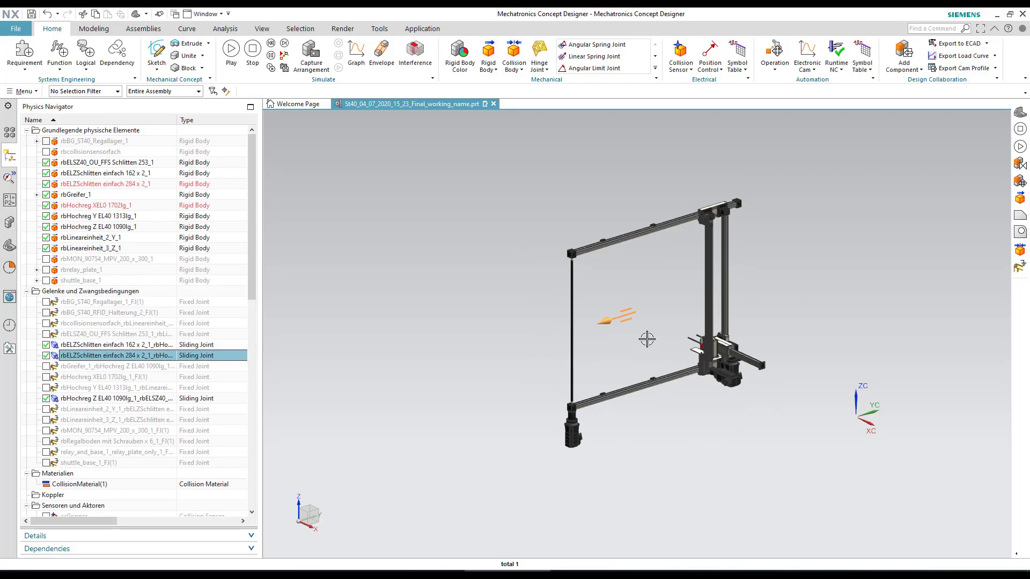
scroll(708, 219, up, 5)
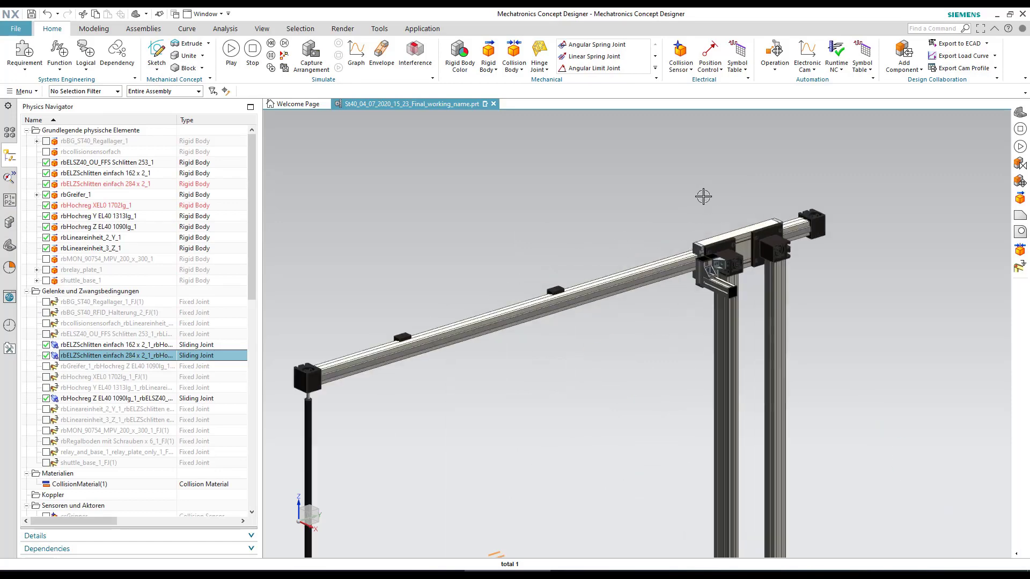
click(748, 246)
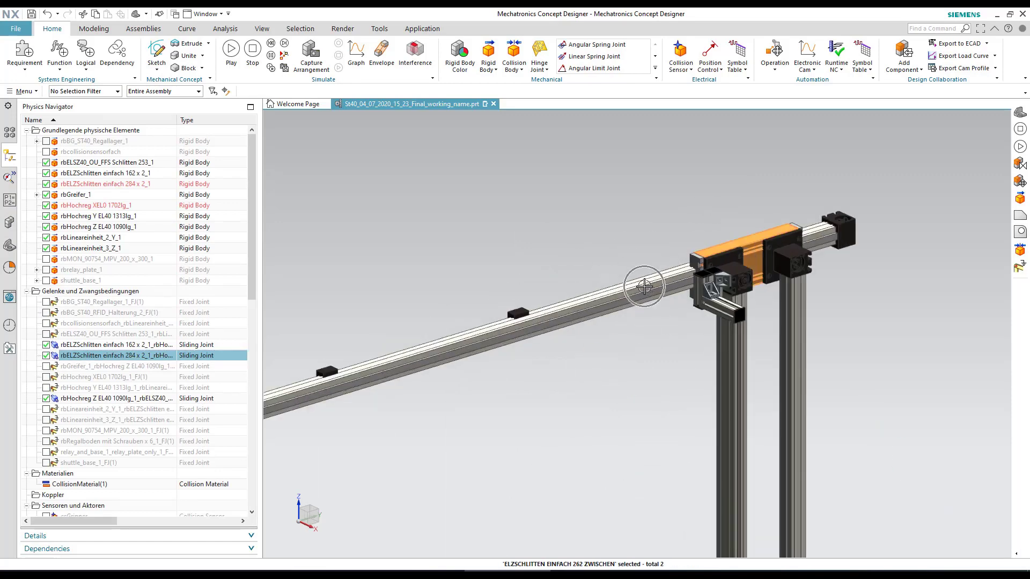
click(643, 285)
scroll(647, 174, down, 5)
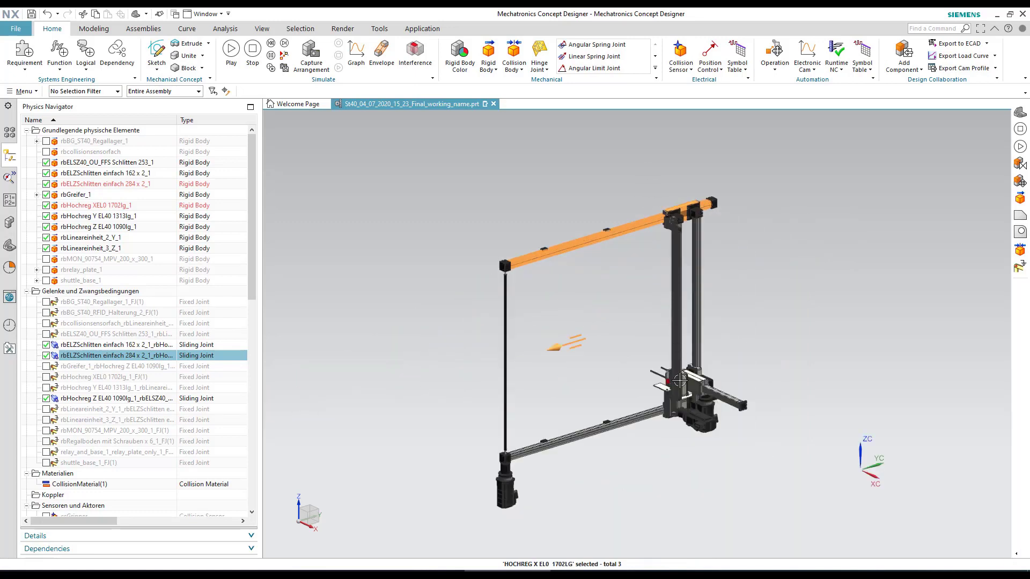
Highlight the rbELZSchlitten einfach 162 x 2_1 sliding joint together with its lift carriage and the vertical profile it travels on
click(127, 344)
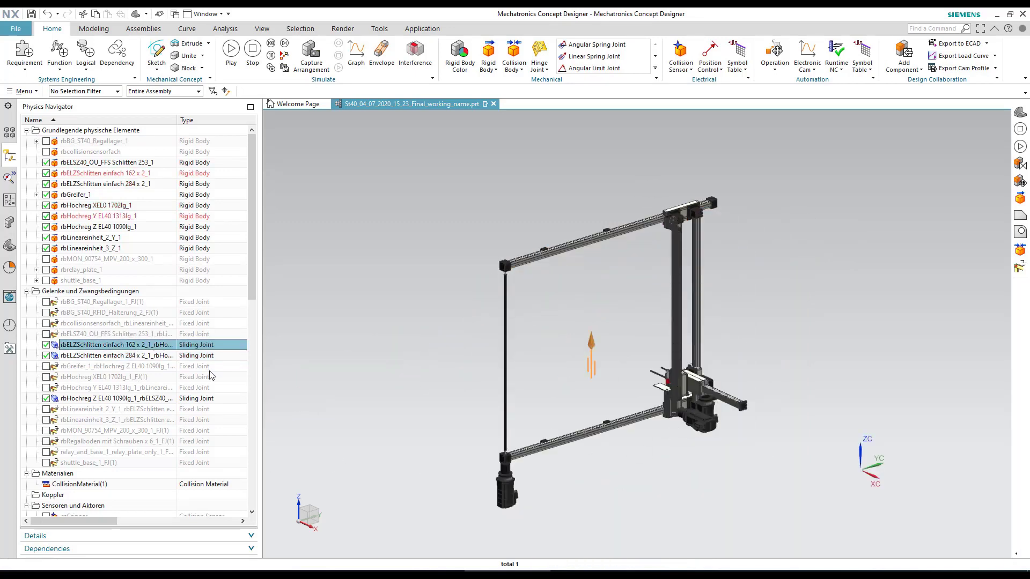
scroll(691, 377, up, 5)
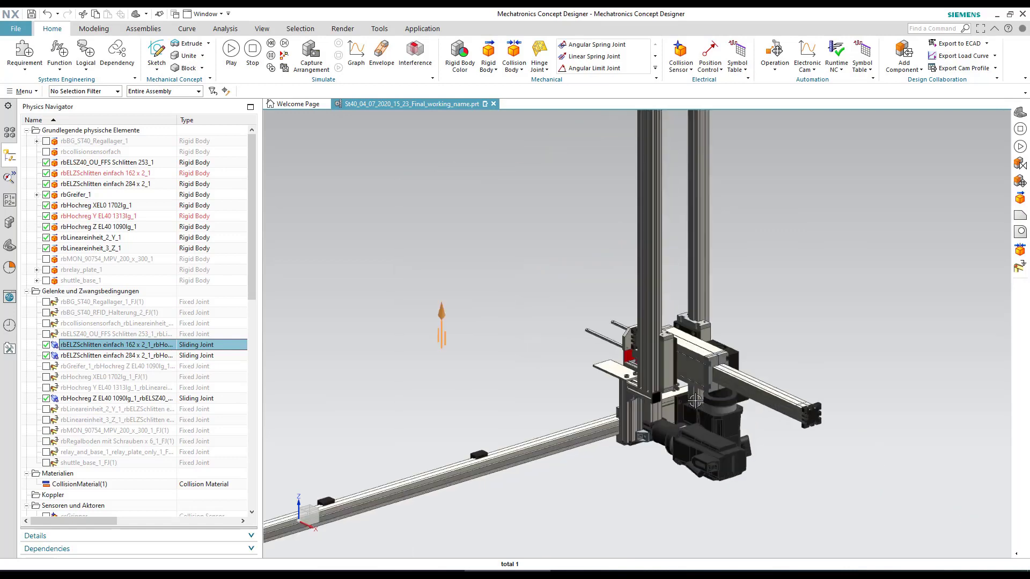
click(651, 330)
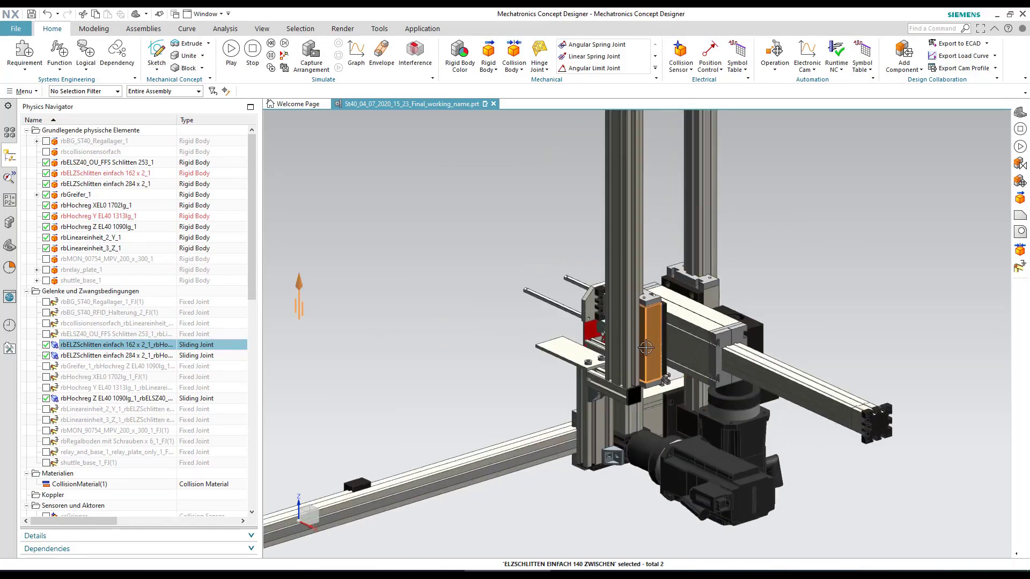
click(631, 274)
scroll(581, 313, down, 2)
scroll(580, 312, down, 3)
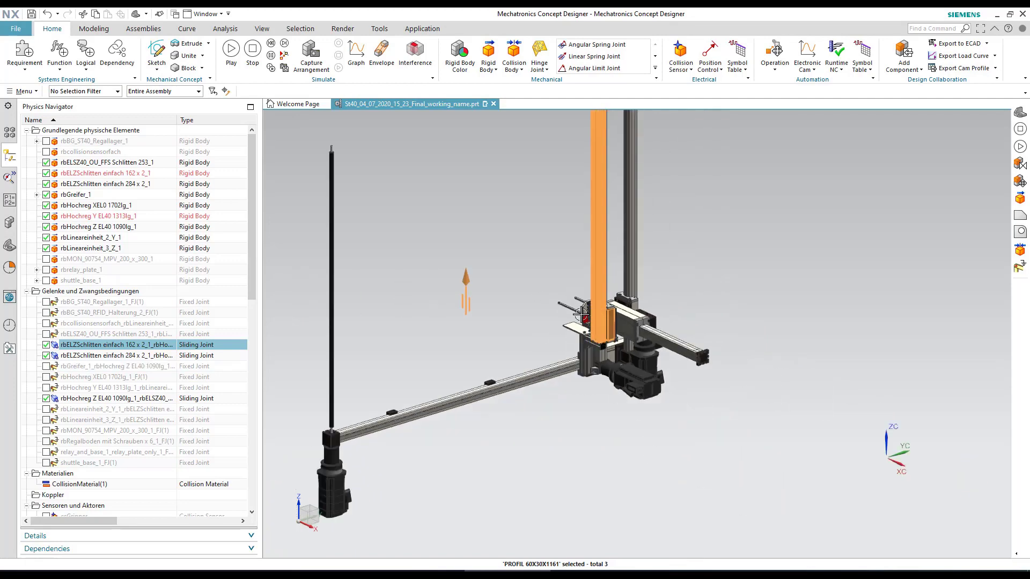
Highlight the rbHochreg Z EL40 1090lg_1 sliding joint together with the gripper arm profile and the ELSZ40_OU_FFS Schlitten 253 carriage
click(107, 399)
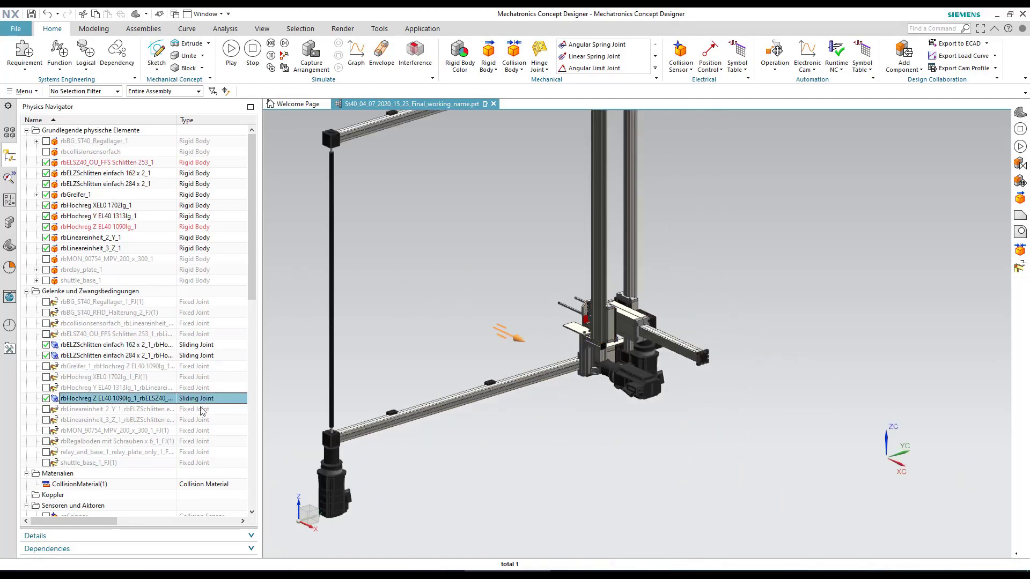
scroll(665, 333, up, 5)
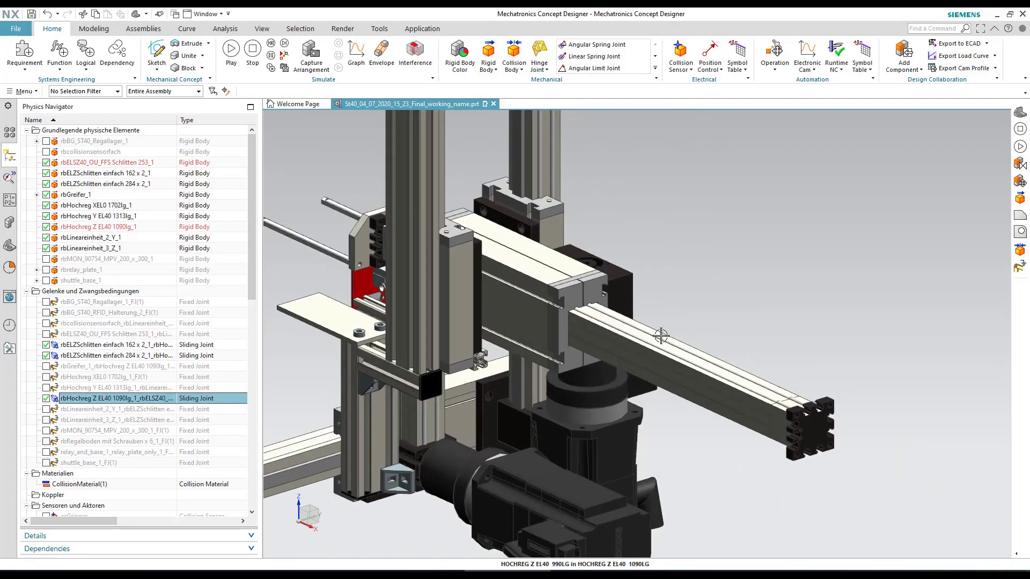
click(615, 328)
click(581, 293)
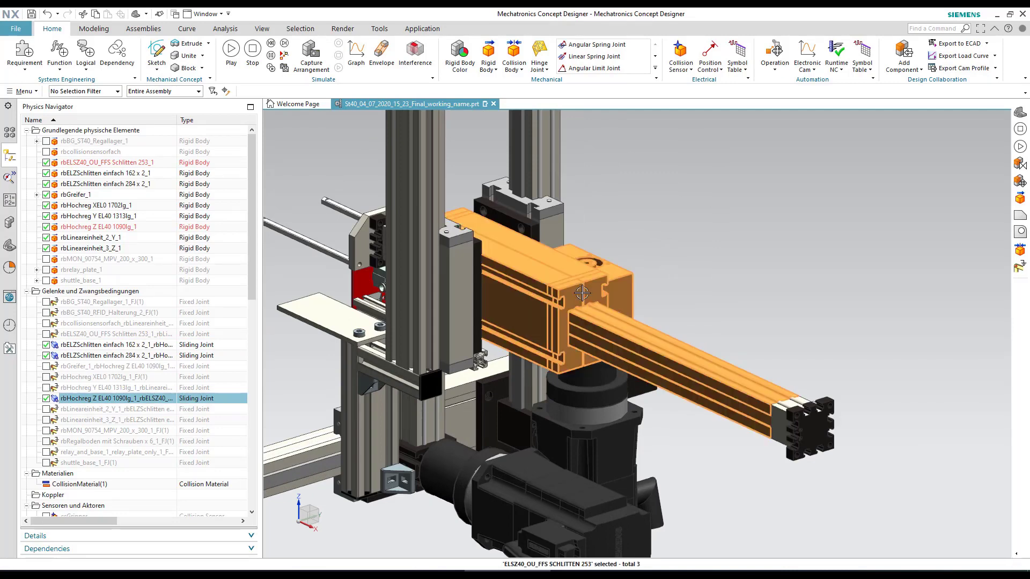
scroll(753, 202, down, 5)
scroll(815, 375, down, 3)
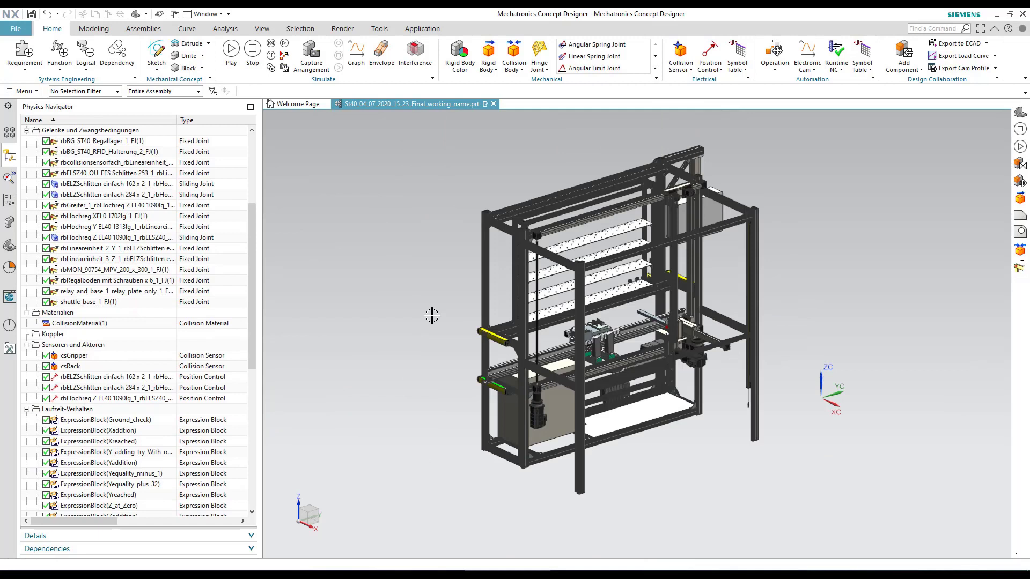
Highlight the three position controls assigned to the sliding joints to see the joints and expression blocks related to them
click(99, 377)
ctrl+click(102, 388)
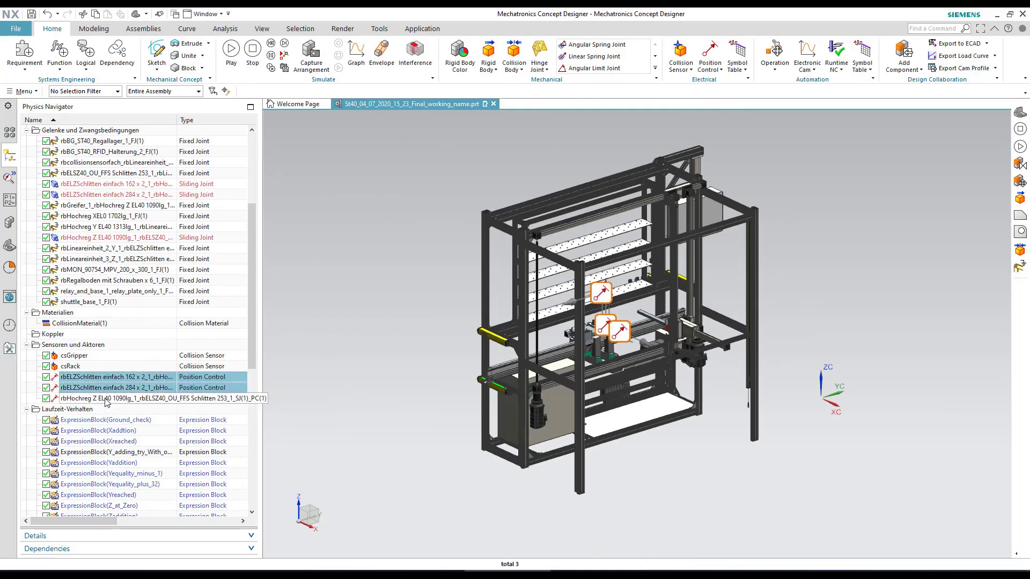
ctrl+click(116, 398)
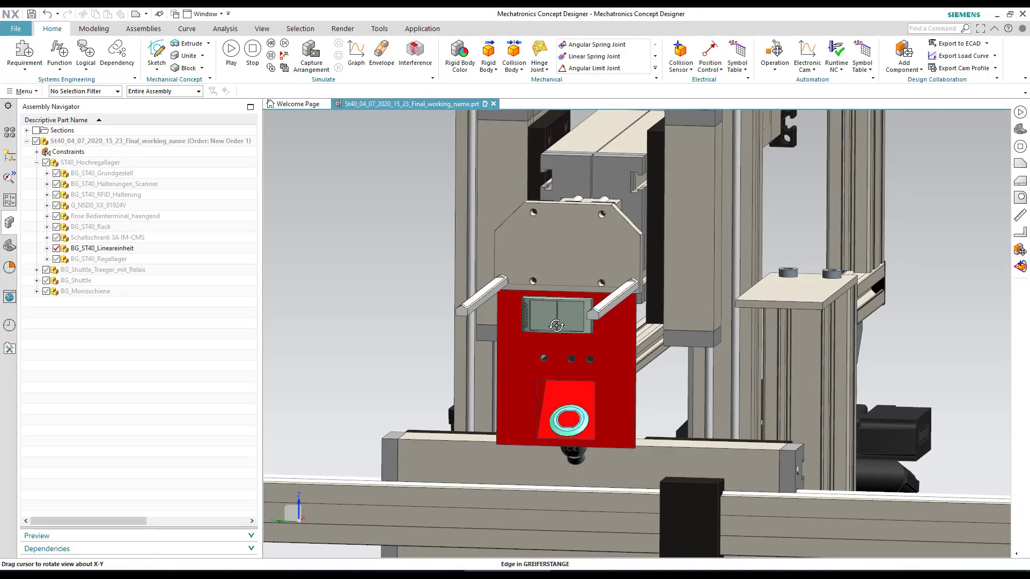
Highlight the csGripper collision sensor and examine it on the two rods of the gripper
scroll(562, 322, down, 3)
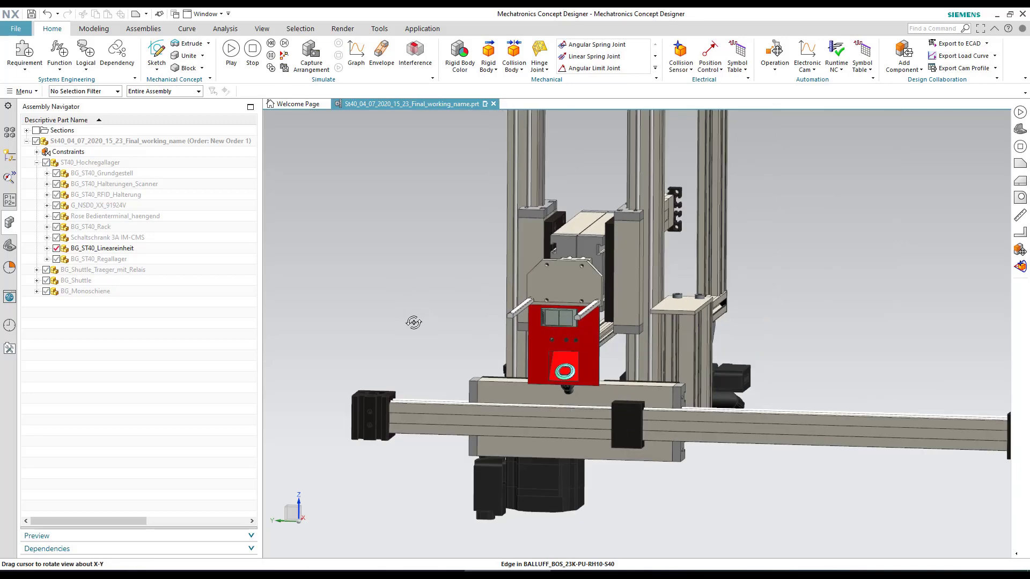
right_click(374, 242)
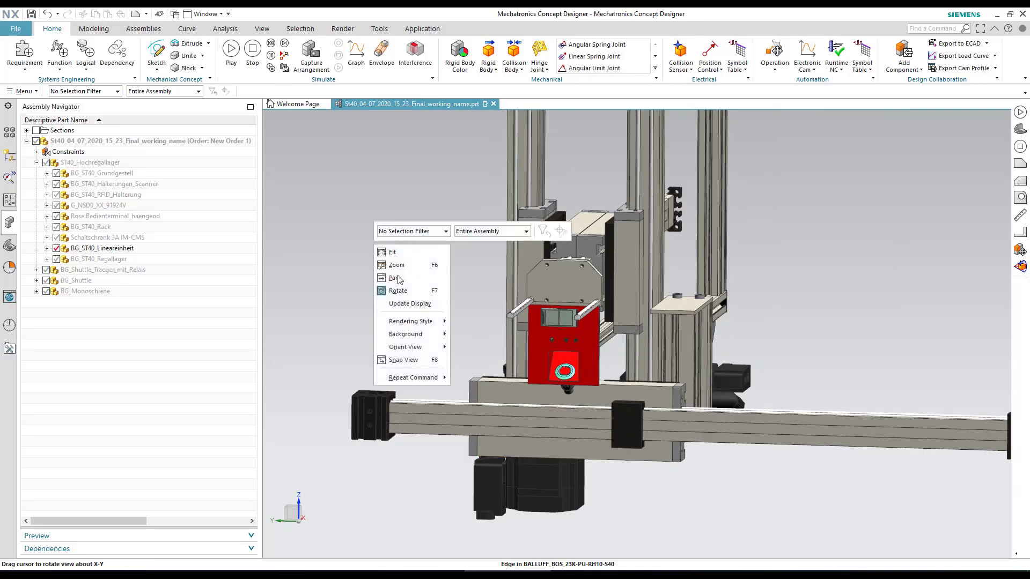
click(397, 290)
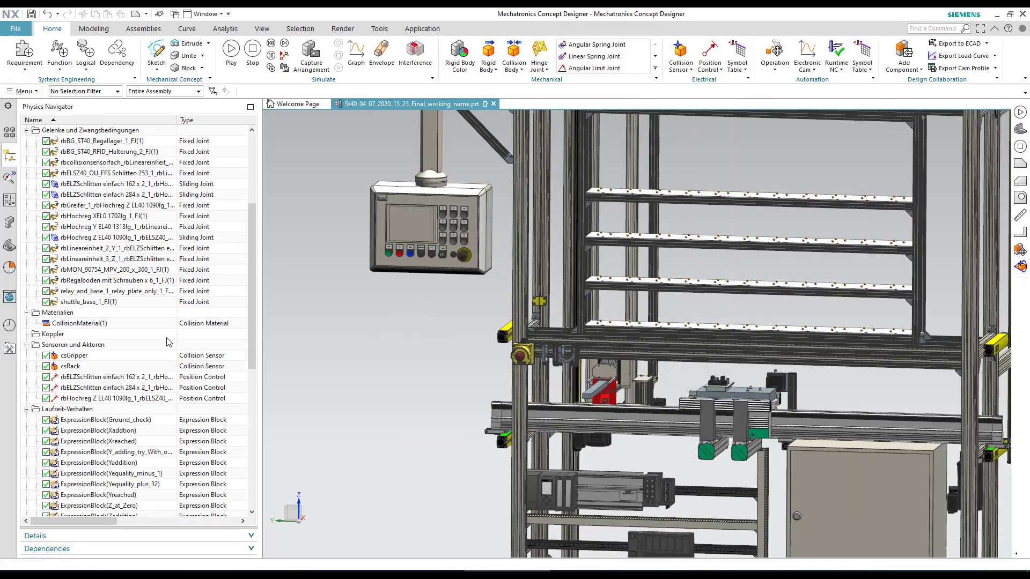
click(85, 356)
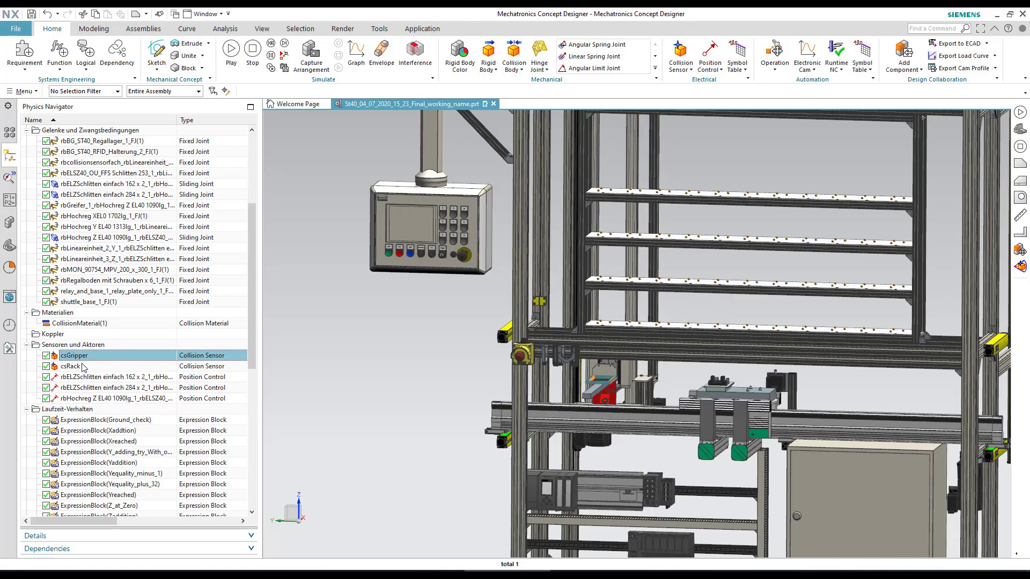
scroll(605, 379, up, 8)
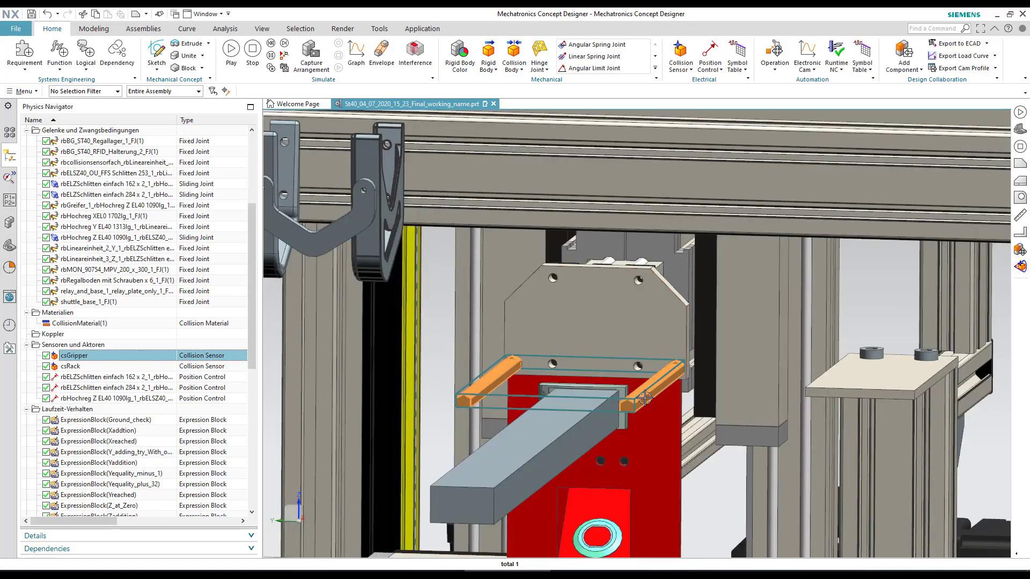
scroll(641, 394, down, 1)
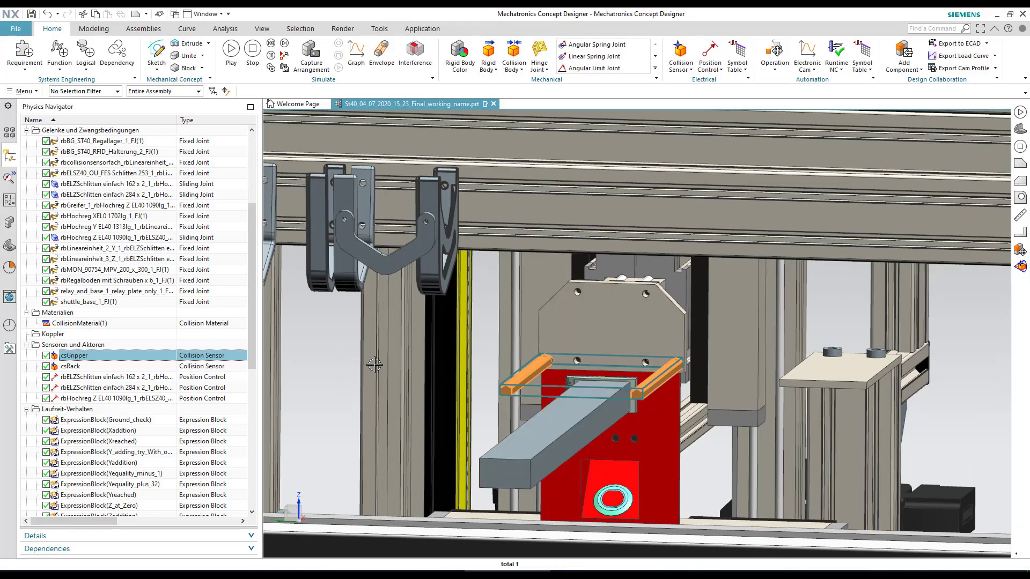
click(189, 70)
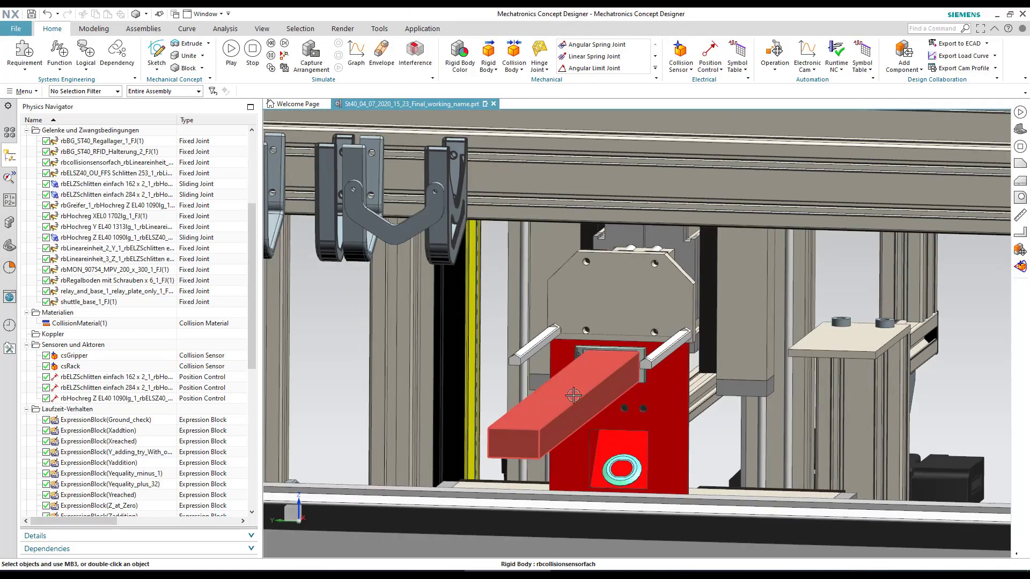
Highlight the rbcollisionsensorfach rigid body, the long block projecting forward from the gripper plate
click(556, 394)
scroll(137, 236, up, 5)
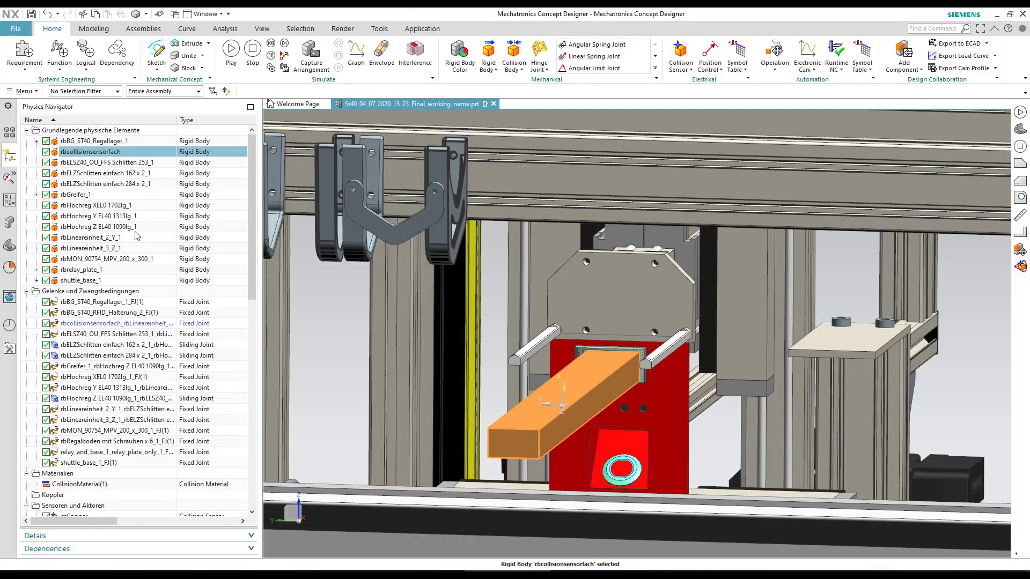
click(105, 142)
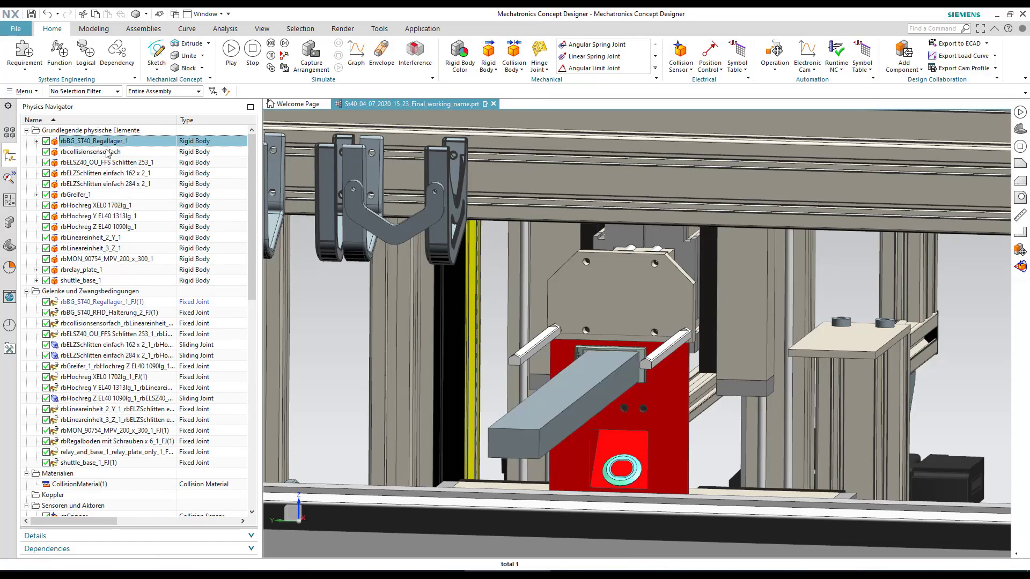
click(109, 152)
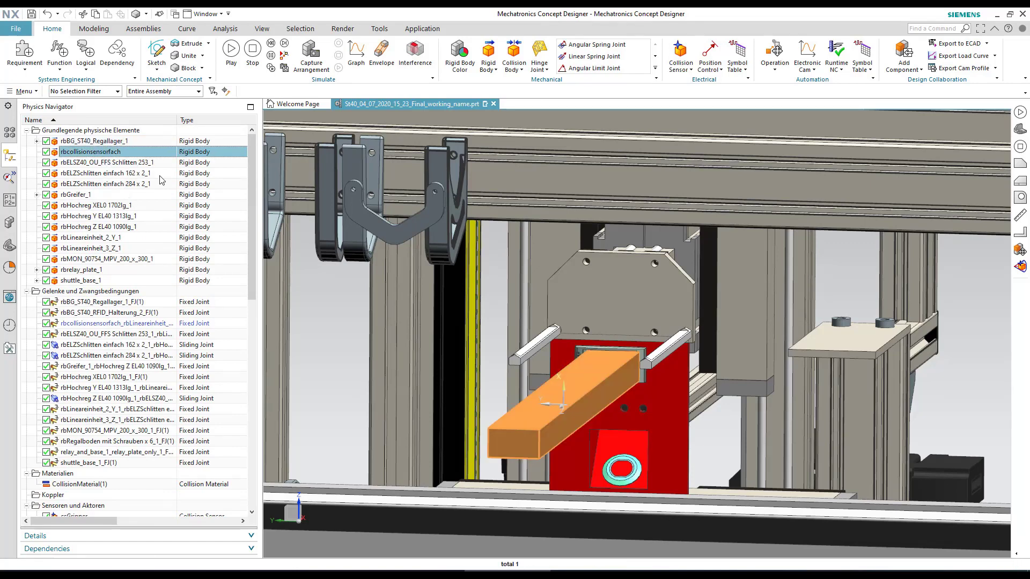
scroll(115, 290, down, 6)
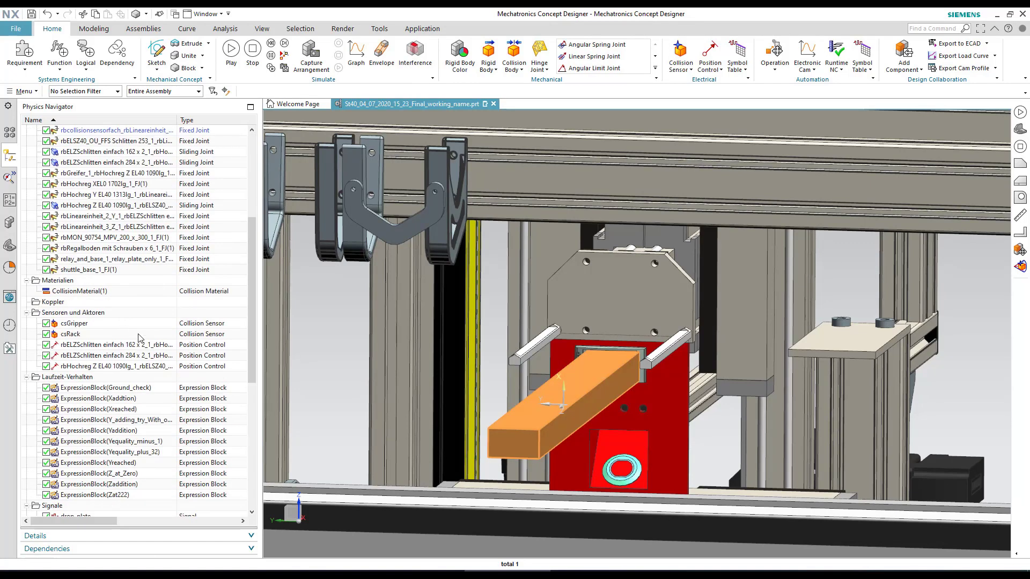
Highlight the csRack collision sensor and bring up the commands for Block (36) in the model history
click(76, 335)
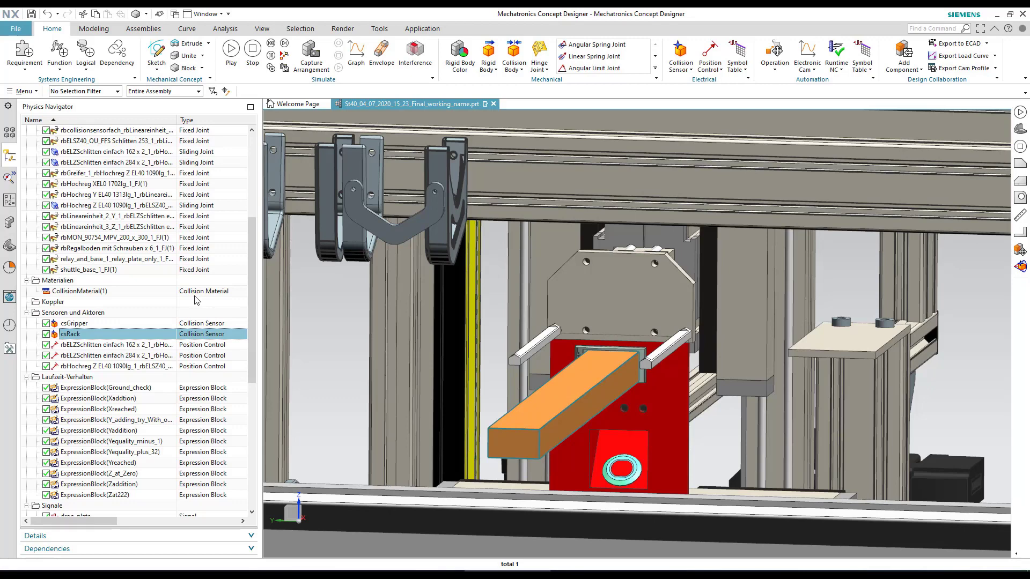
click(10, 246)
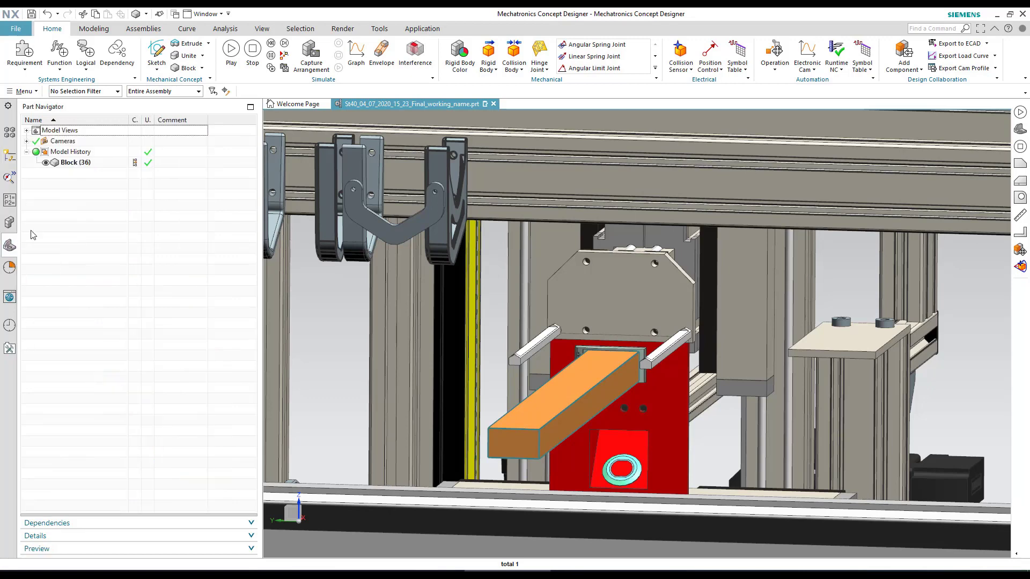
right_click(74, 165)
click(86, 171)
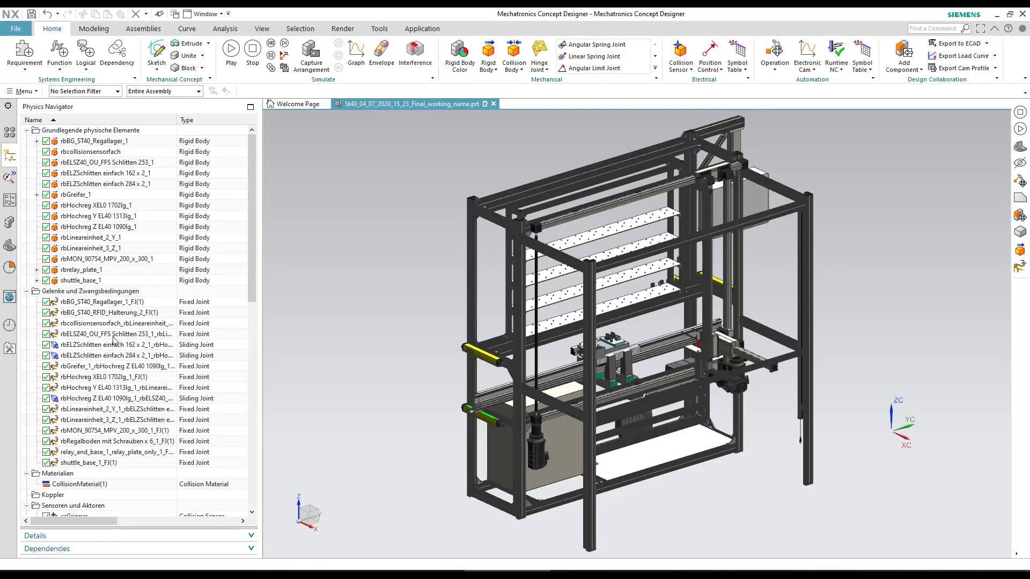
Highlight the X_input_from_plc, Y_input_from_plc and Z_input_from_plc signals in turn to see their related expression blocks and signal mappings
scroll(91, 345, down, 8)
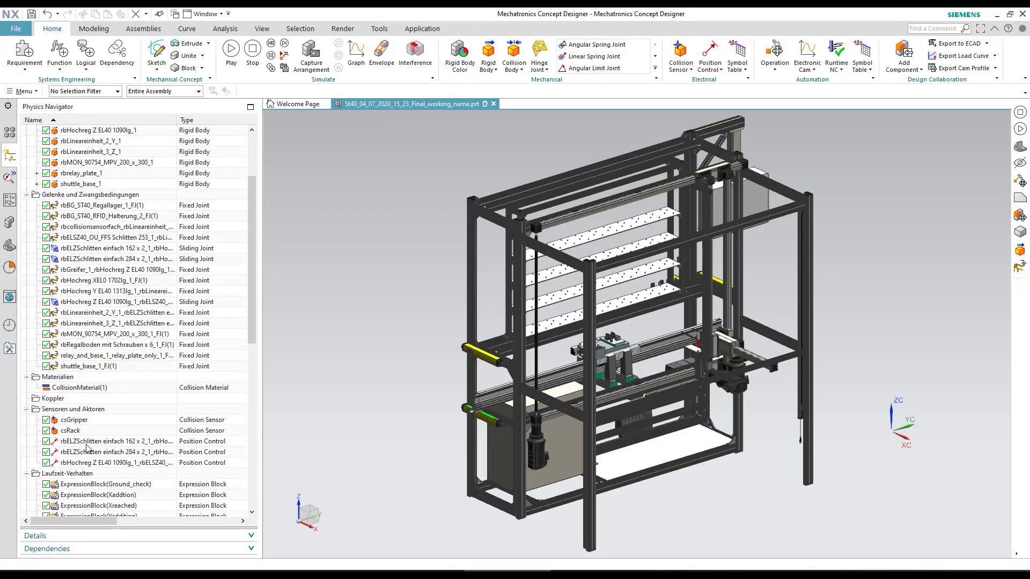
scroll(93, 454, down, 7)
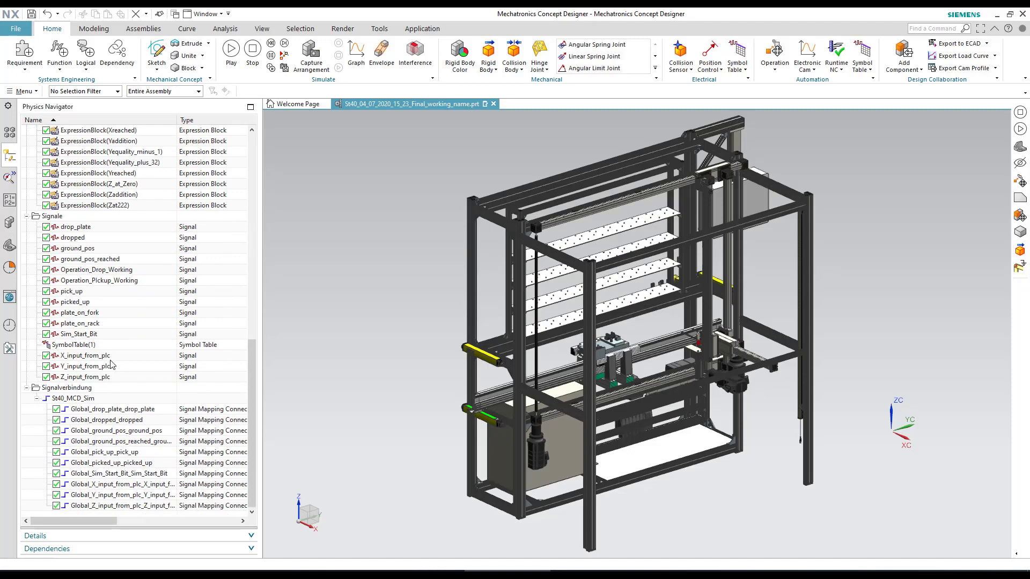
click(93, 358)
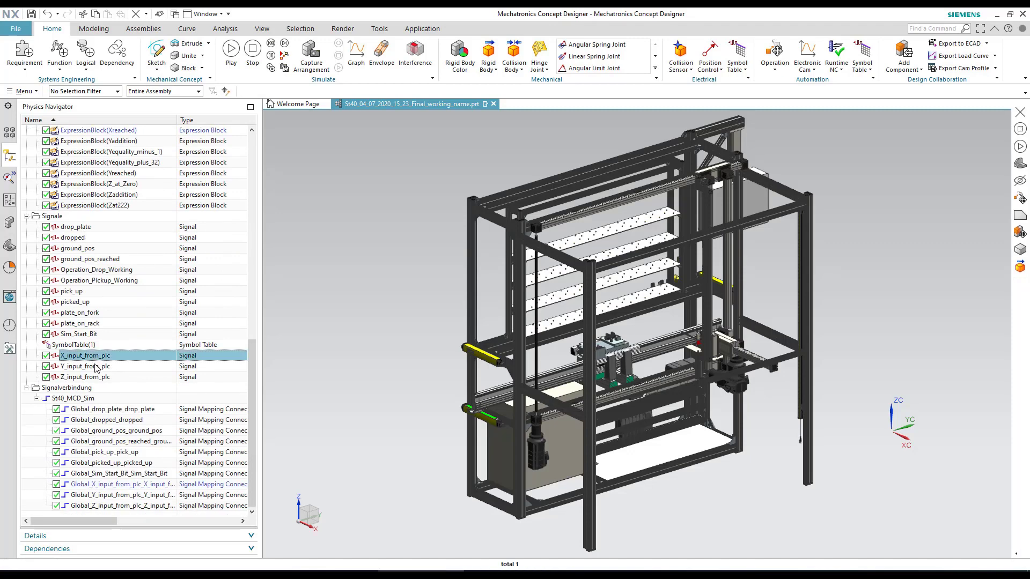
click(97, 367)
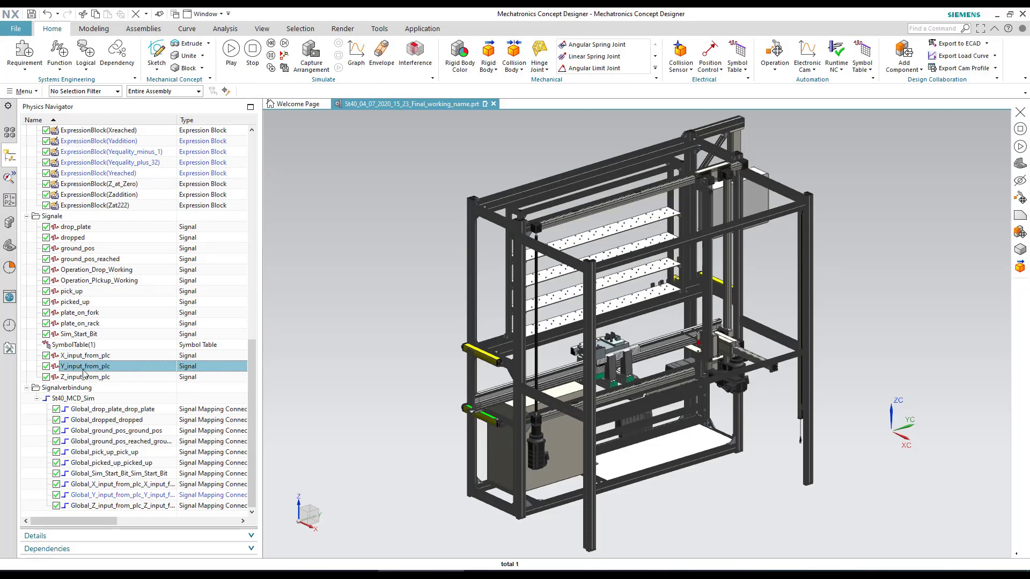
click(89, 379)
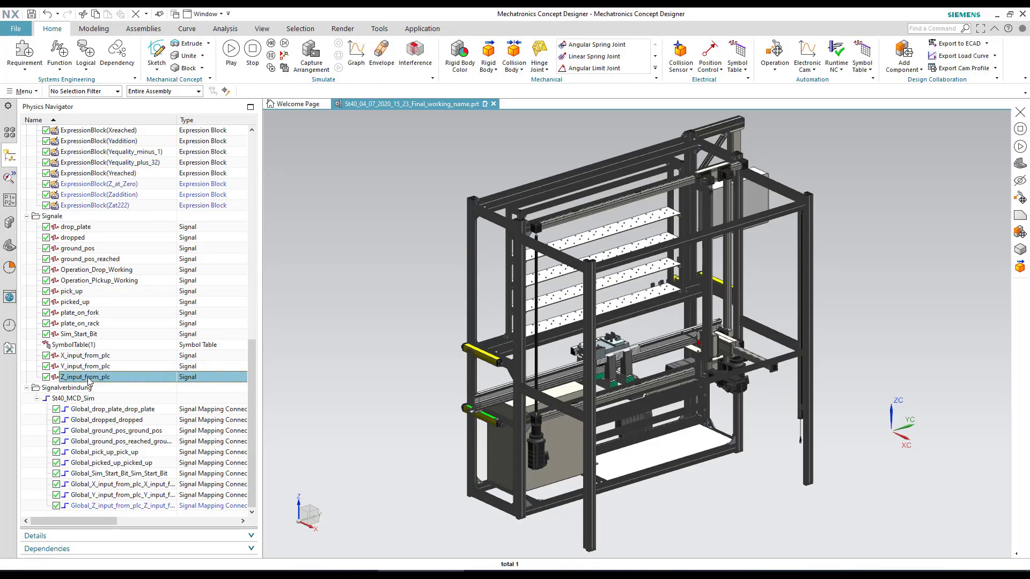
scroll(89, 380, up, 1)
scroll(89, 409, up, 6)
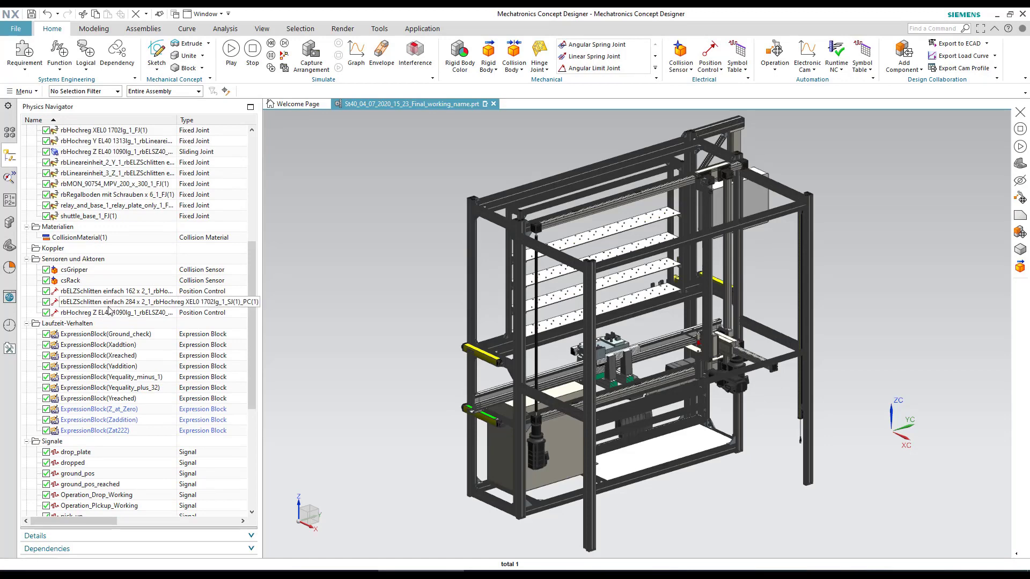
scroll(119, 304, down, 7)
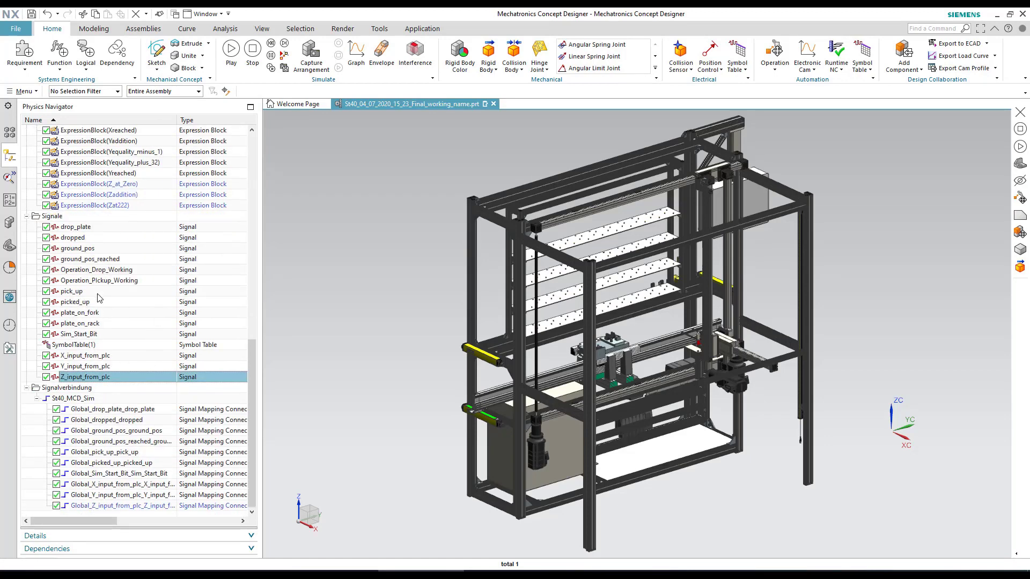
key(Escape)
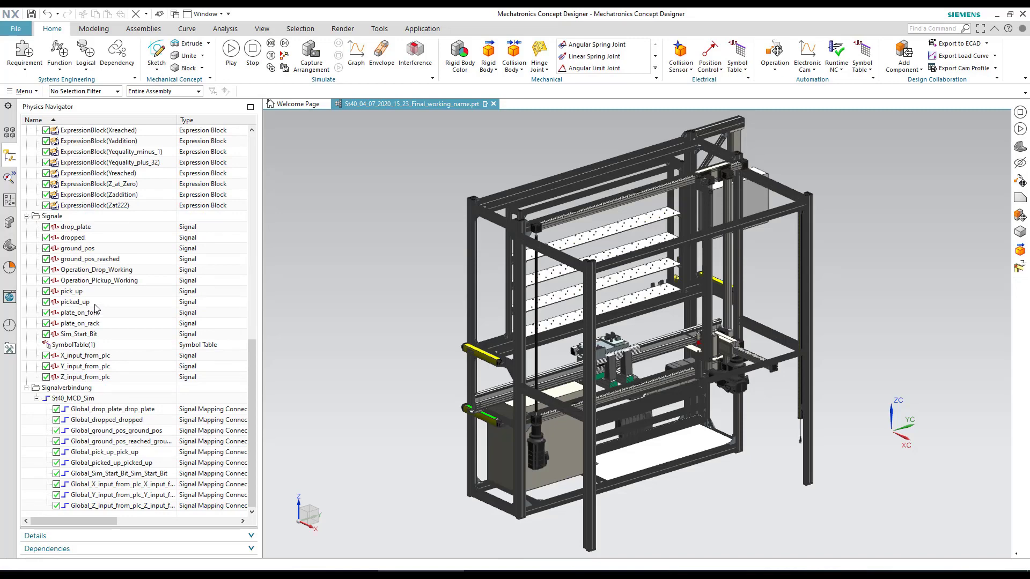
Highlight the command signals pick_up, drop_plate and ground_pos to see their related expression blocks and signal mappings
click(81, 292)
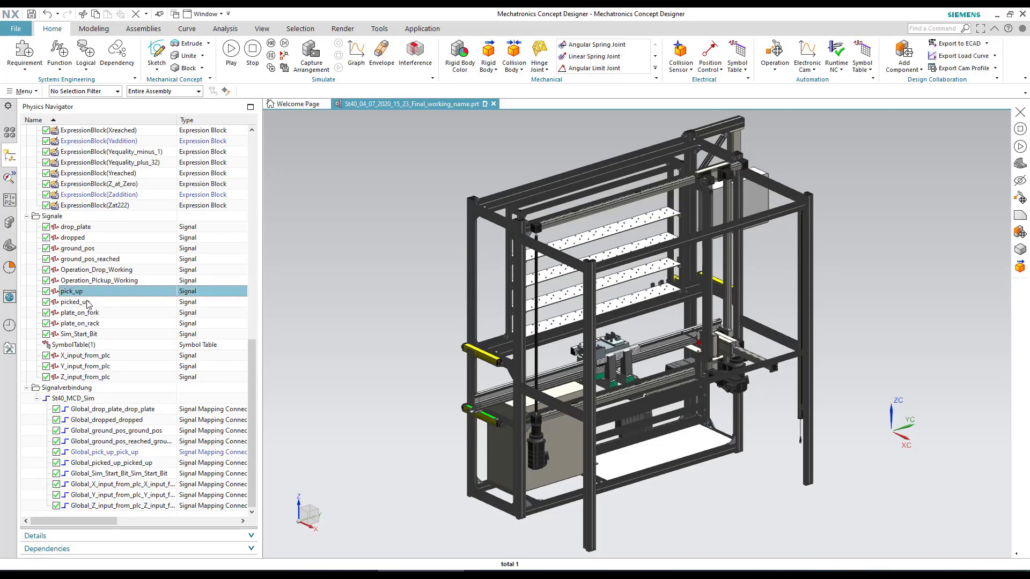
click(89, 230)
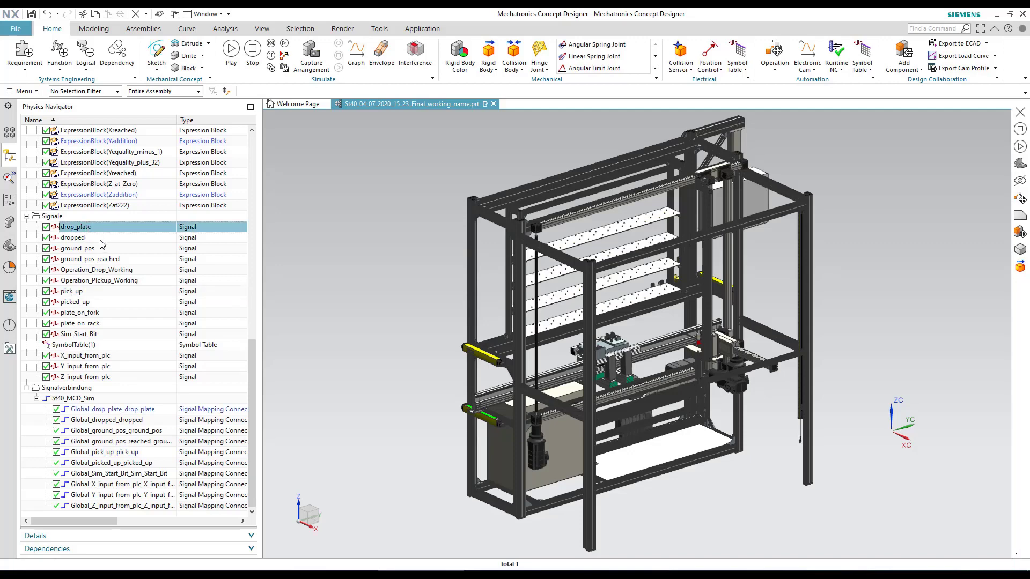
click(87, 249)
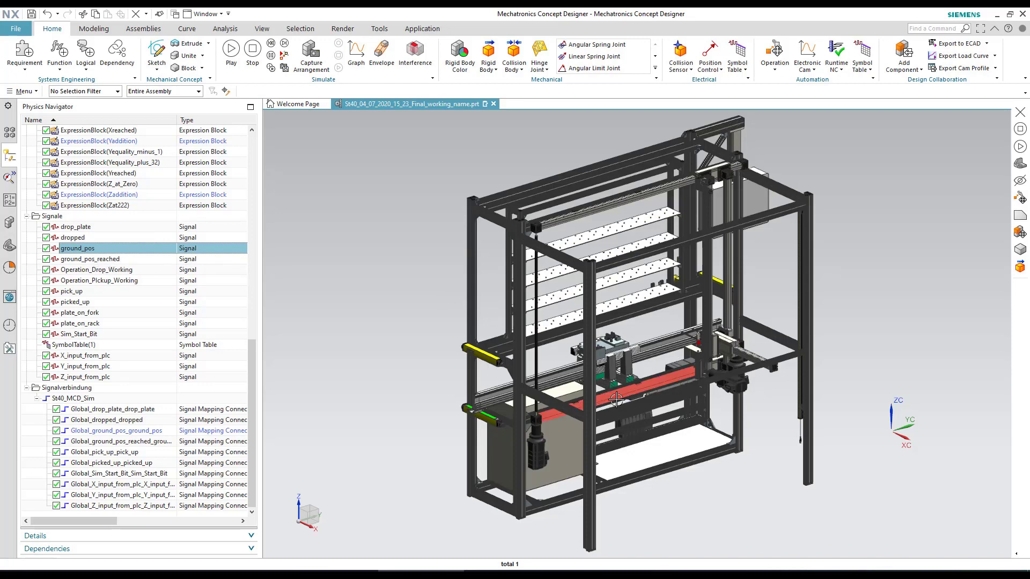
key(Escape)
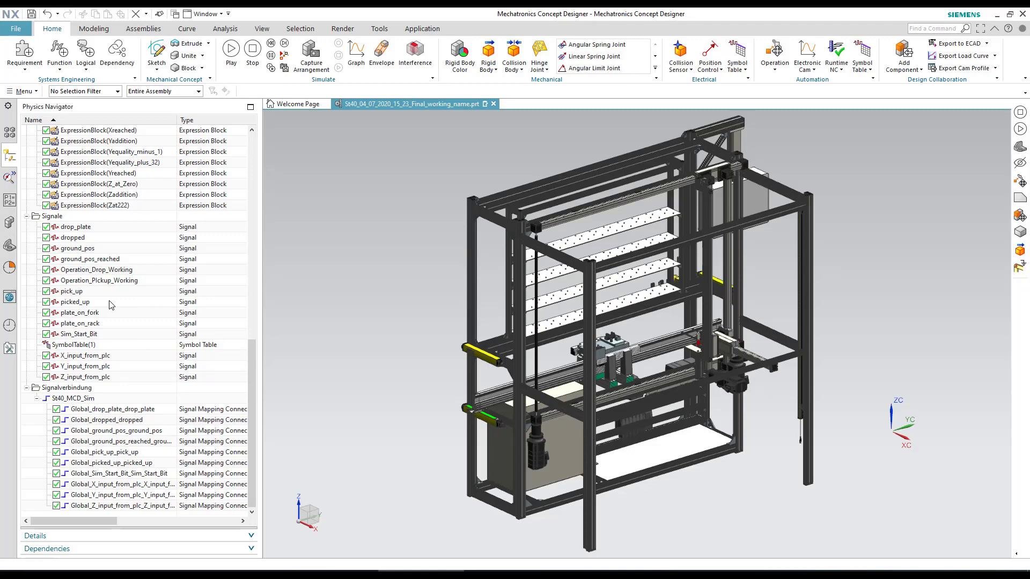
Highlight the feedback signals picked_up, dropped and ground_pos_reached to see their signal mappings
click(75, 302)
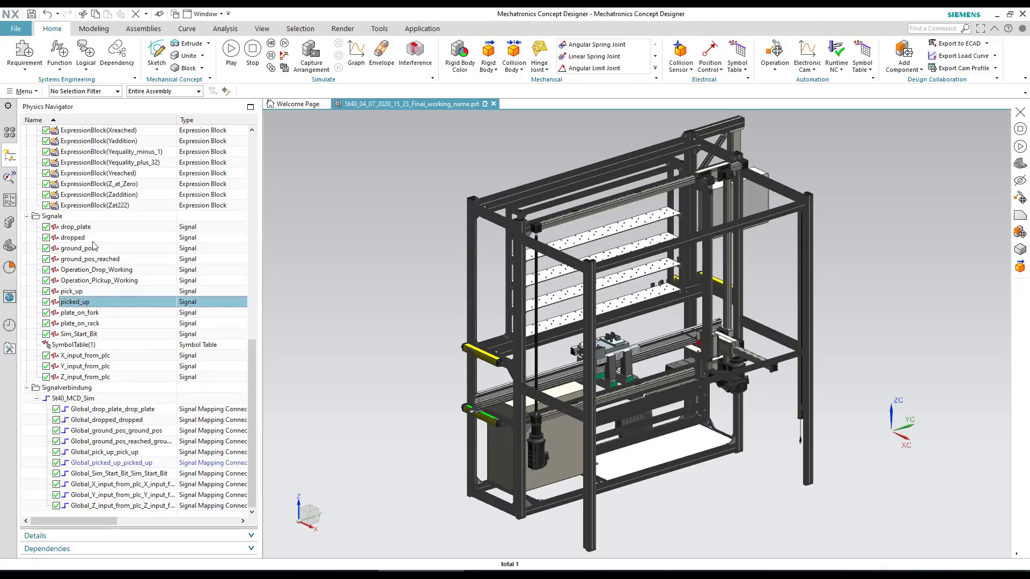
click(75, 238)
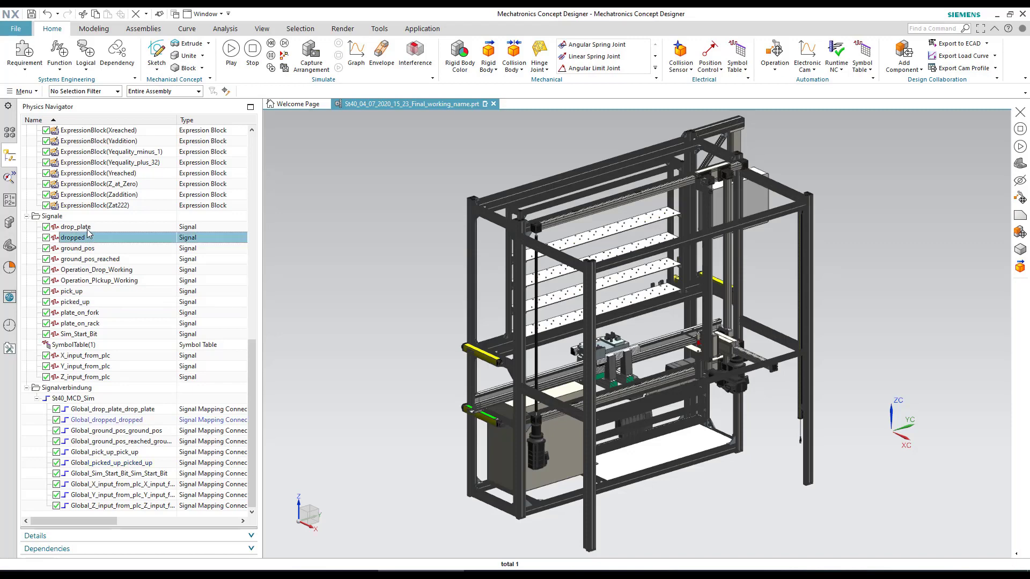
click(90, 261)
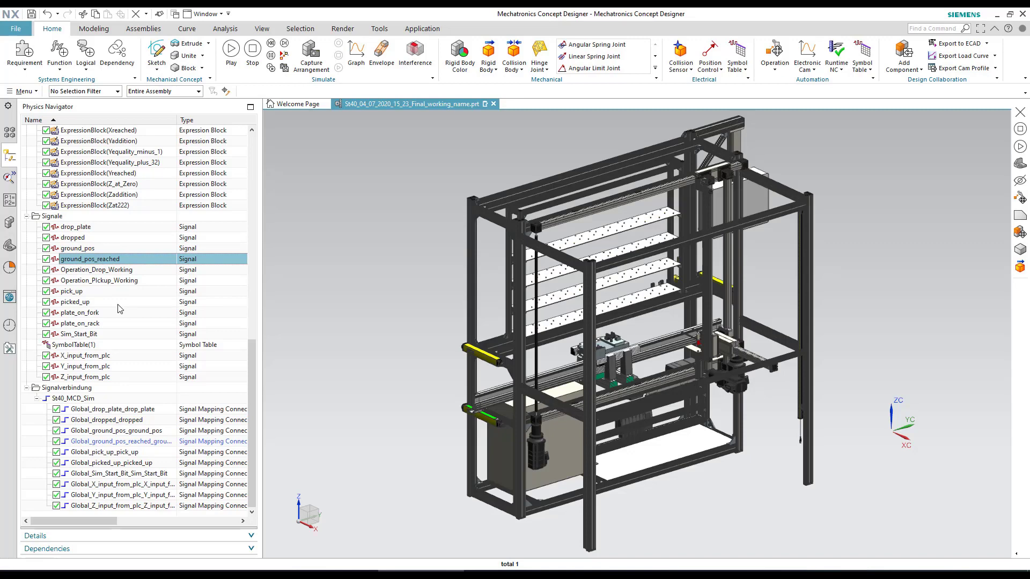
key(Escape)
Highlight the Operation_Drop_Working and Operation_Pickup_Working signals and start the simulation
click(111, 273)
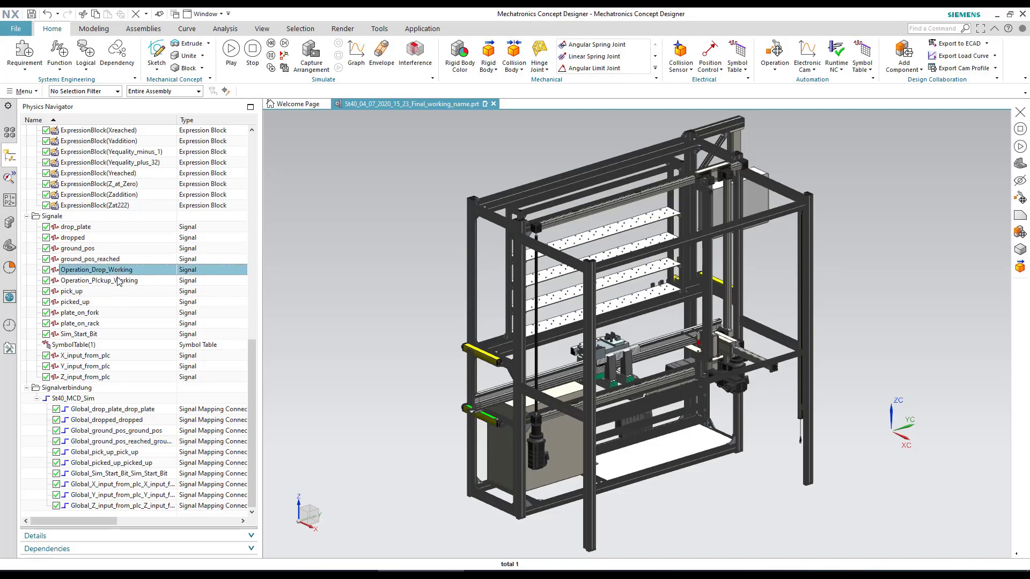
click(116, 281)
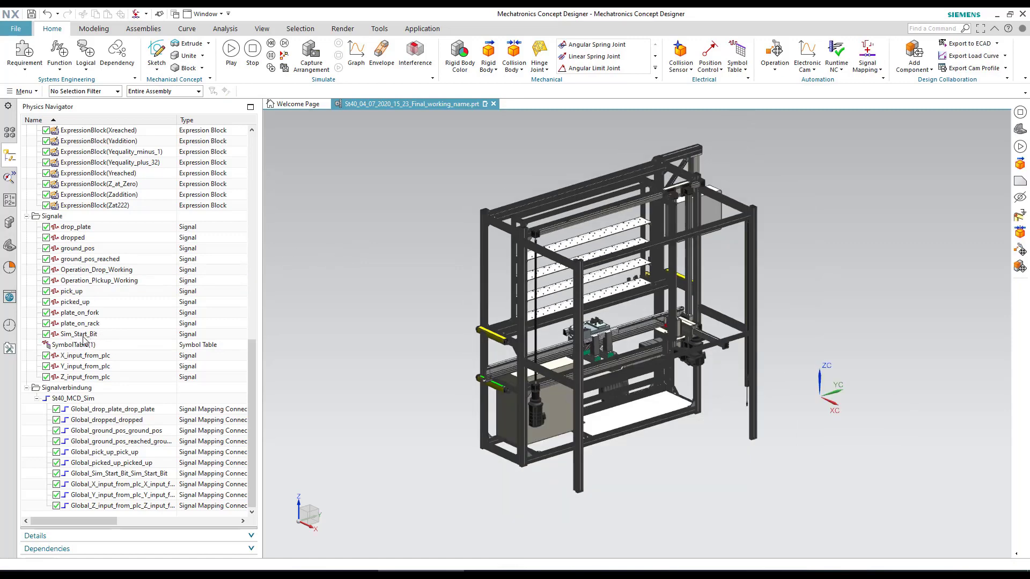
click(230, 50)
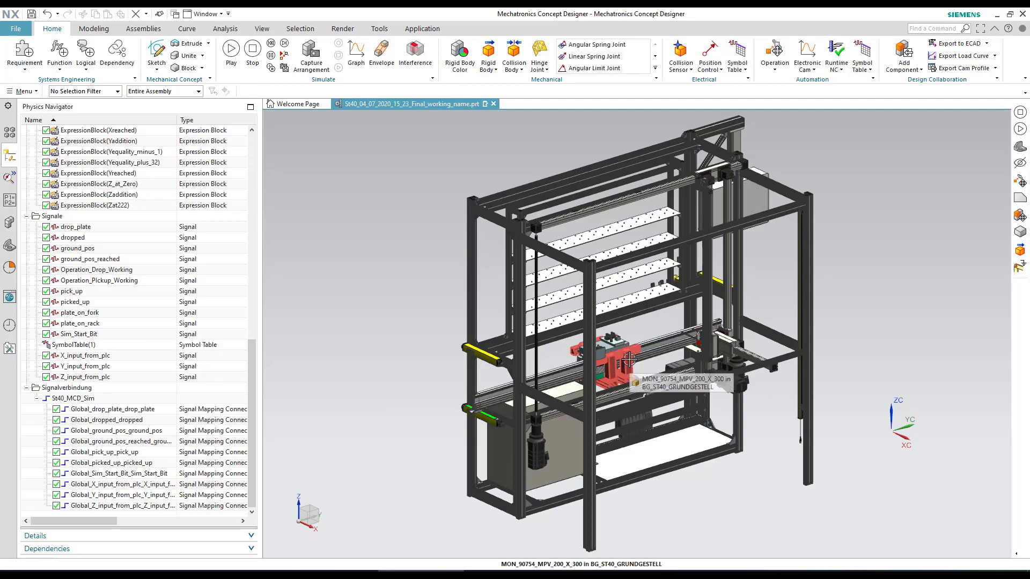
Examine the relay plate on the shuttle and the small spheres placed on the rack shelf up close
scroll(626, 335, up, 5)
scroll(624, 337, up, 3)
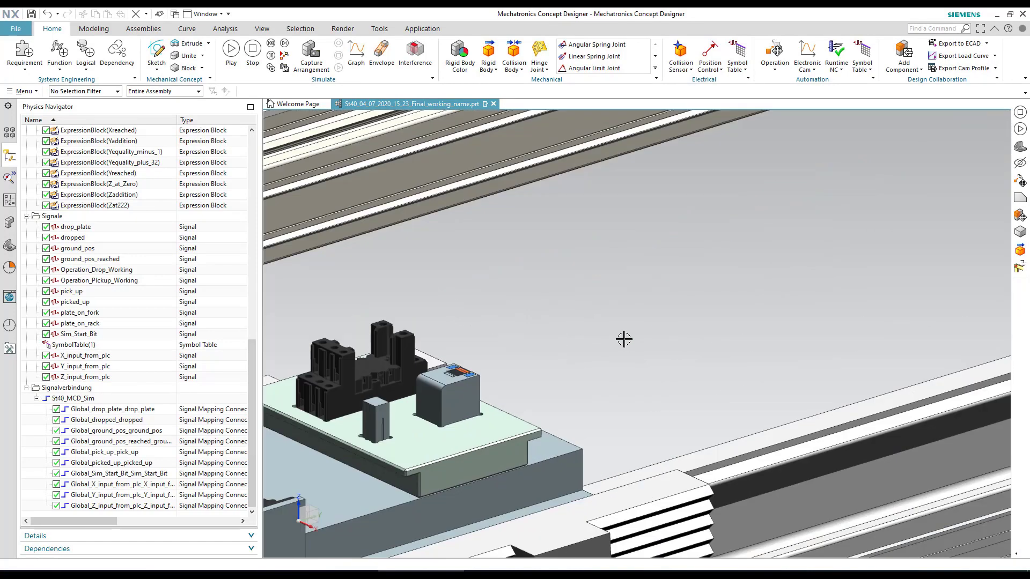
scroll(638, 335, up, 2)
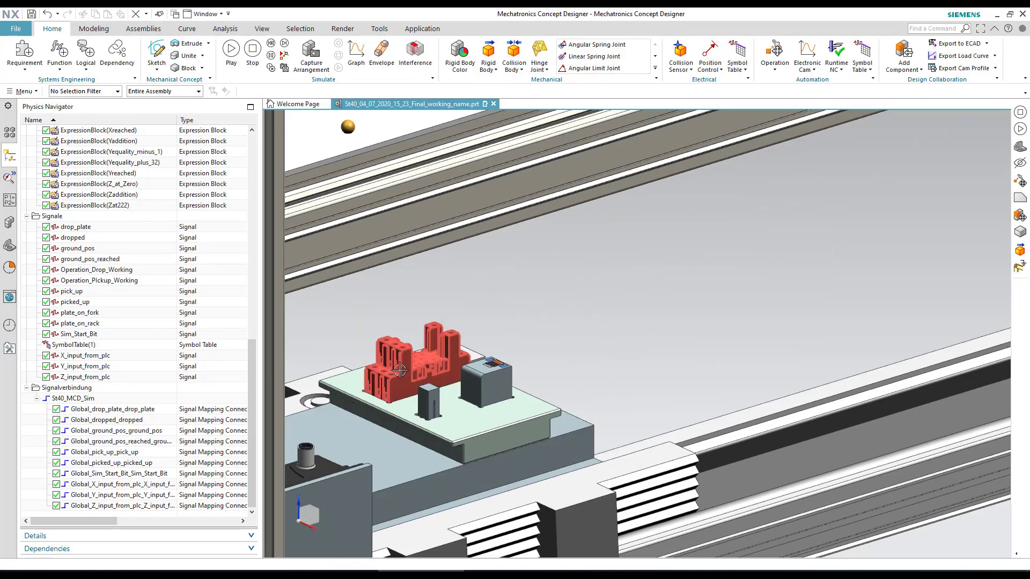
scroll(433, 452, down, 5)
scroll(561, 270, up, 4)
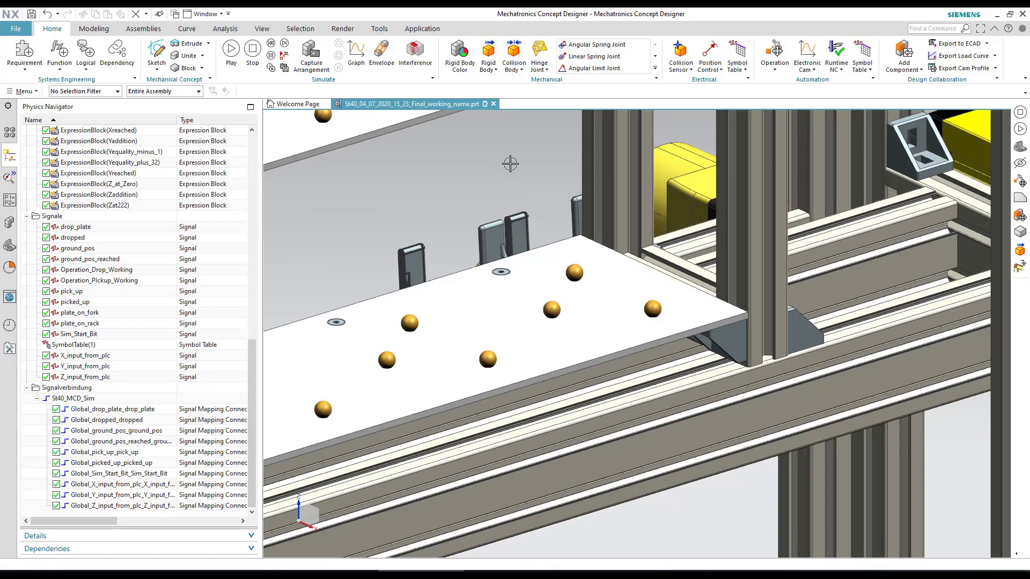
Highlight the expression blocks Xaddtion, Yaddition and Zaddition to see their related position controls and signals, then clear the selection
key(ctrl+f)
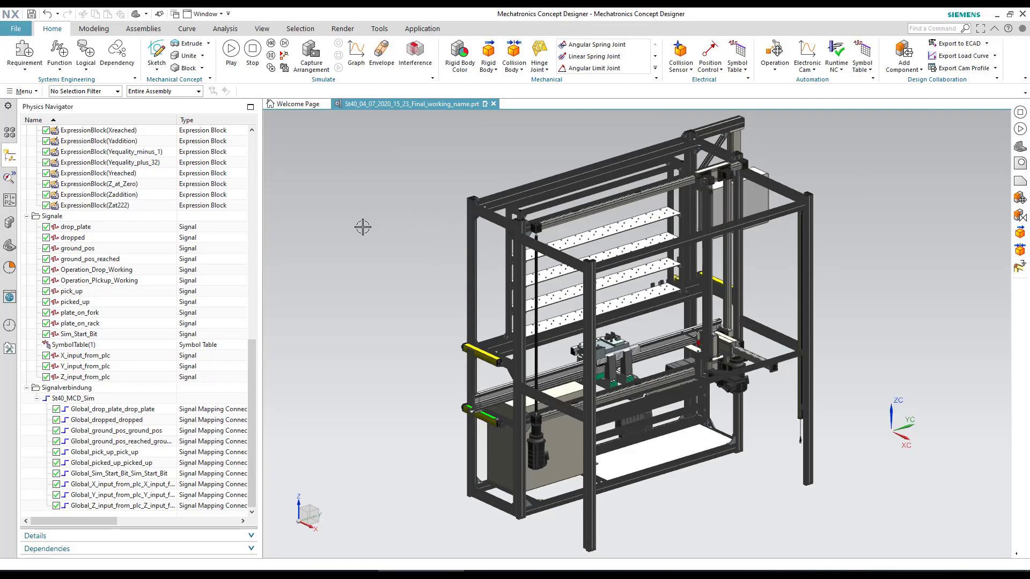
scroll(195, 296, up, 5)
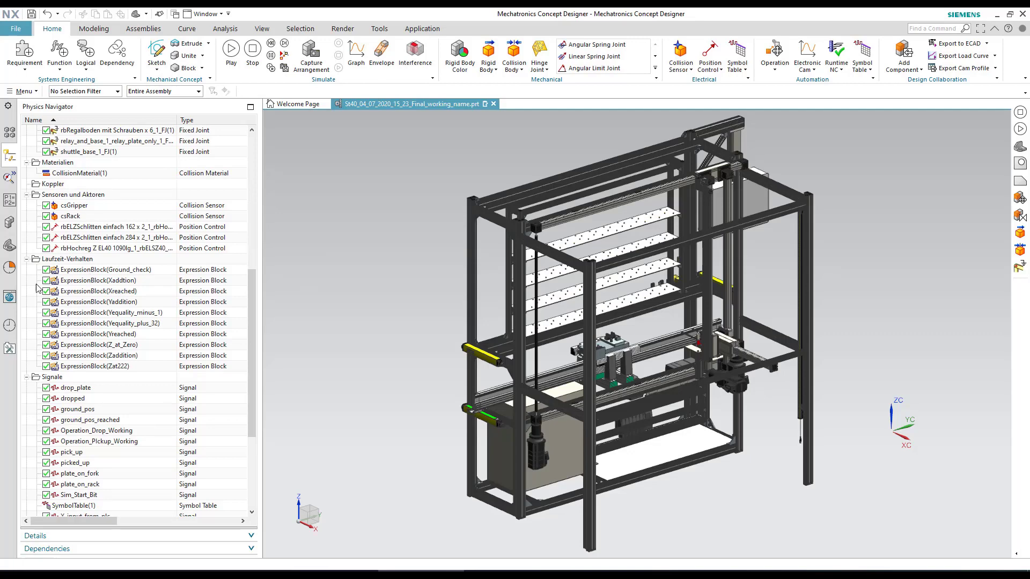
click(7, 274)
click(9, 270)
click(129, 281)
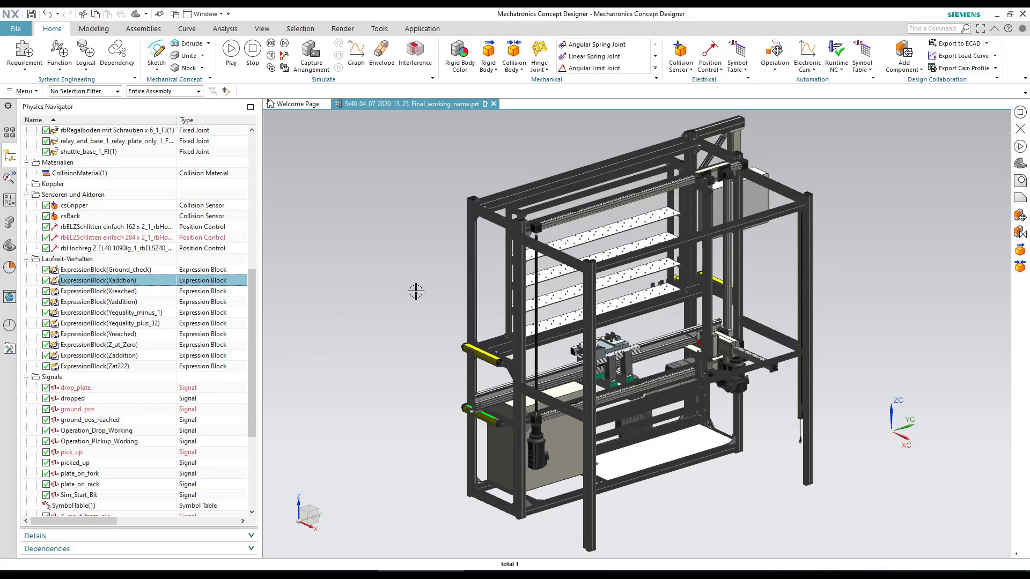
ctrl+click(133, 303)
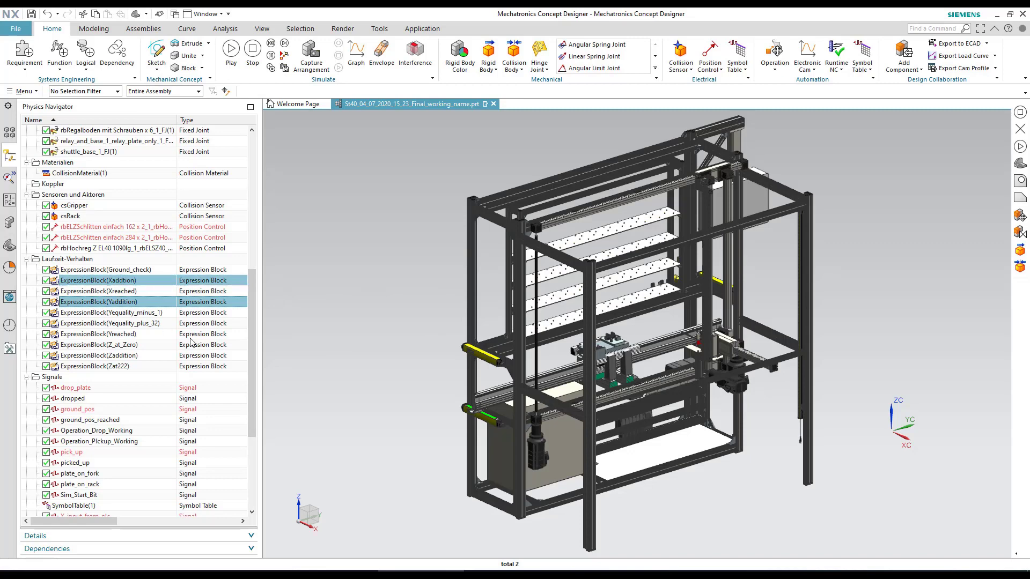
ctrl+click(131, 356)
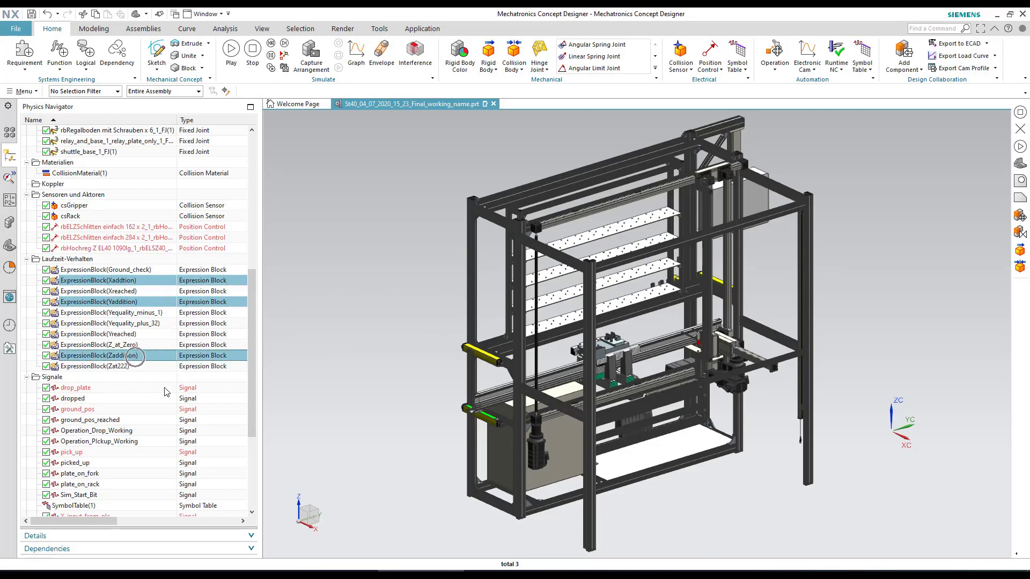
click(295, 370)
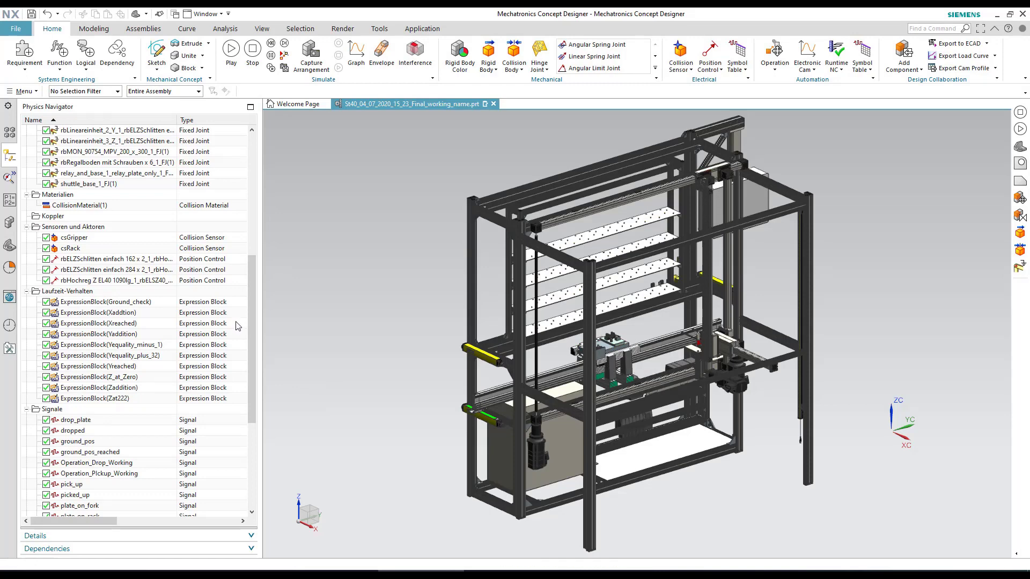
Highlight the checking expression blocks Ground_check, Xreached, Yequality_minus_1, Yequality_plus_32, Yreached, Z_at_Zero and Zat222 to see their related objects
click(132, 303)
ctrl+click(134, 324)
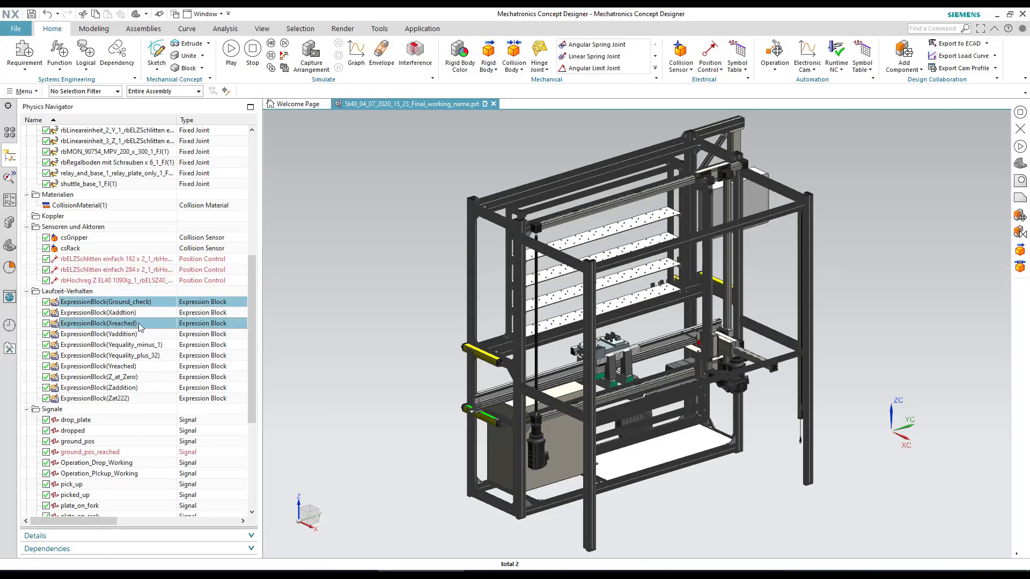
ctrl+click(149, 346)
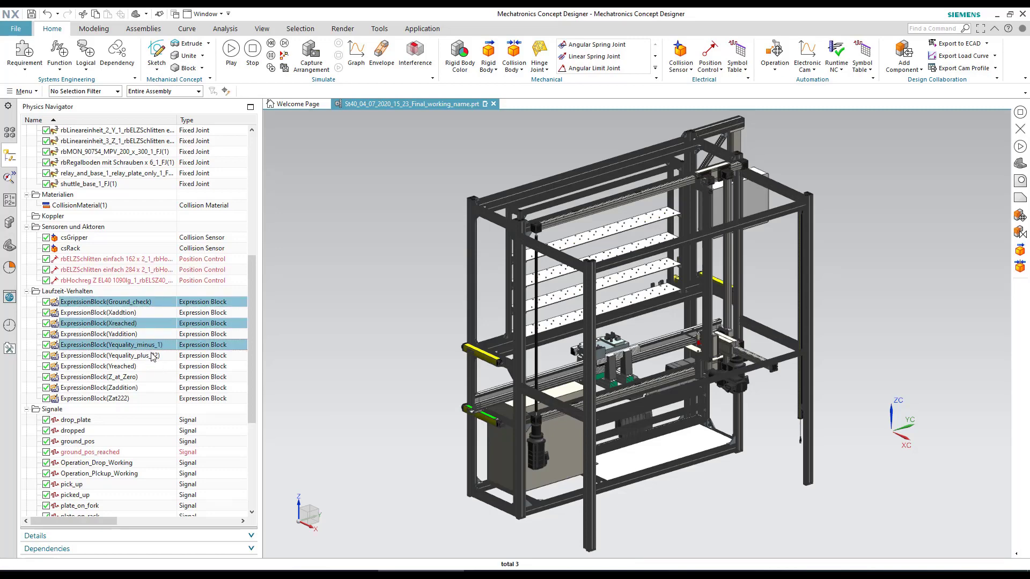
ctrl+click(153, 357)
ctrl+click(139, 368)
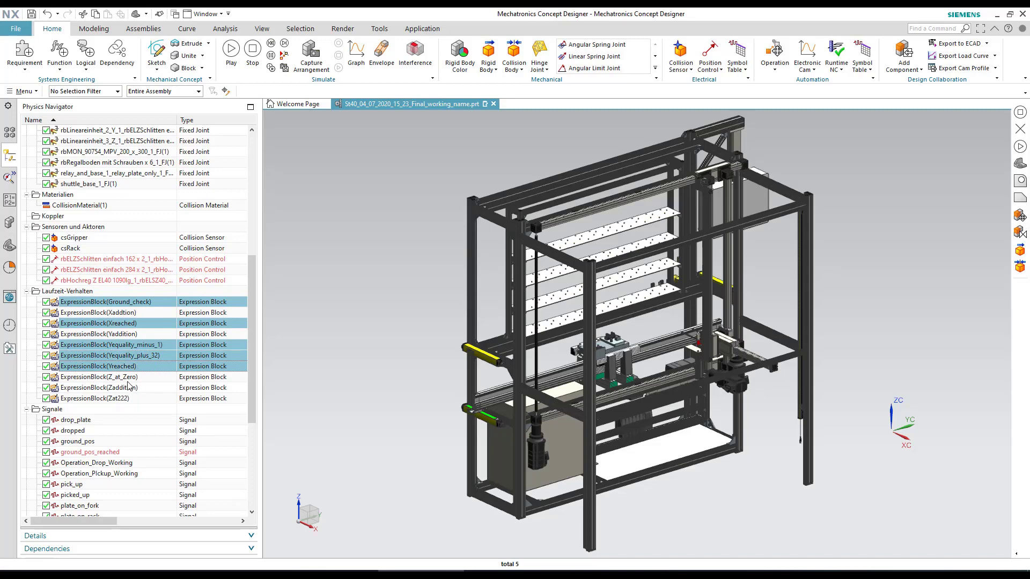
ctrl+click(130, 378)
ctrl+click(120, 399)
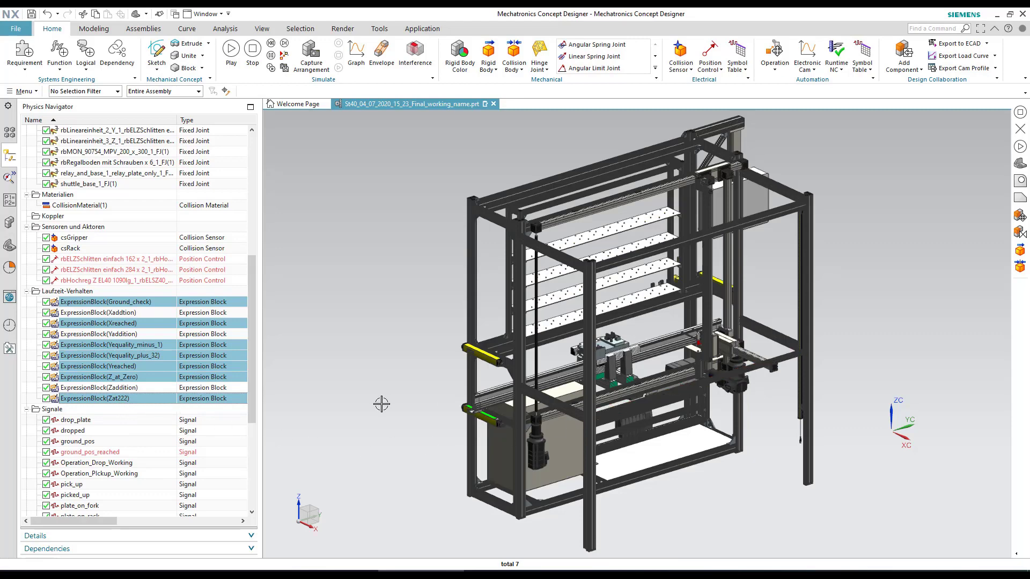
key(Escape)
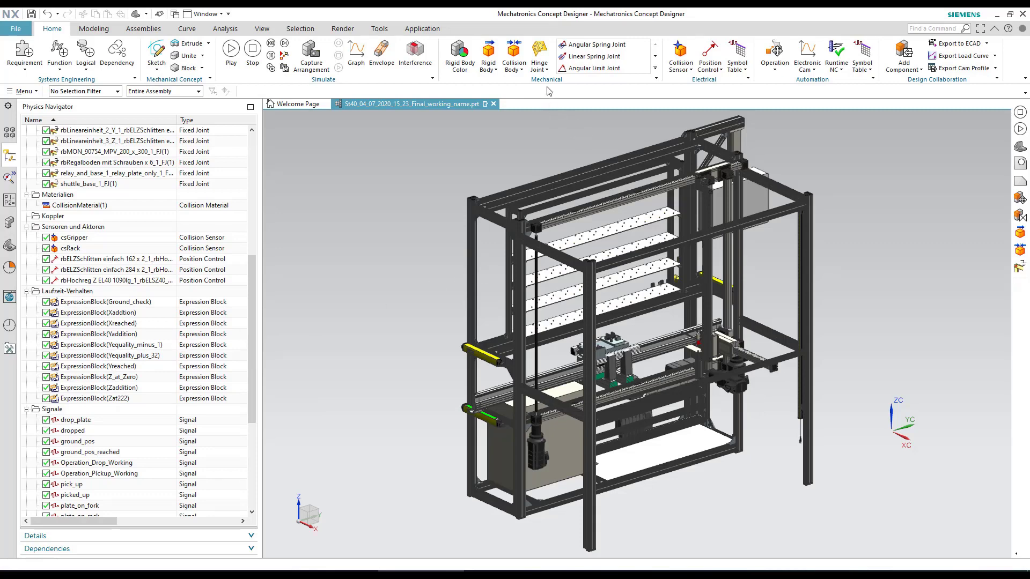
Examine the inputs, outputs and expressions sections of a new Expression Block definition, and leave it without creating a block
click(655, 70)
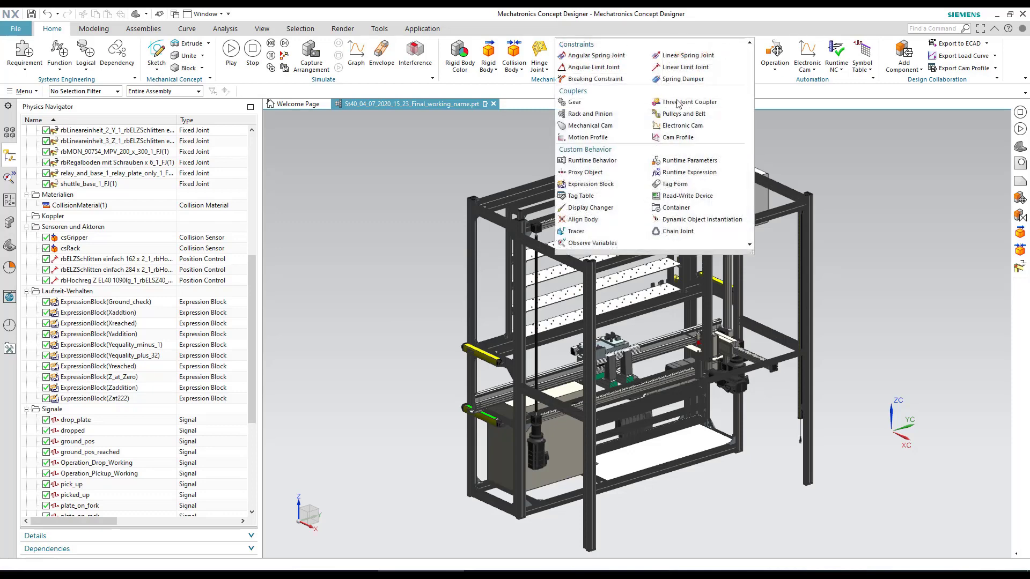
click(592, 185)
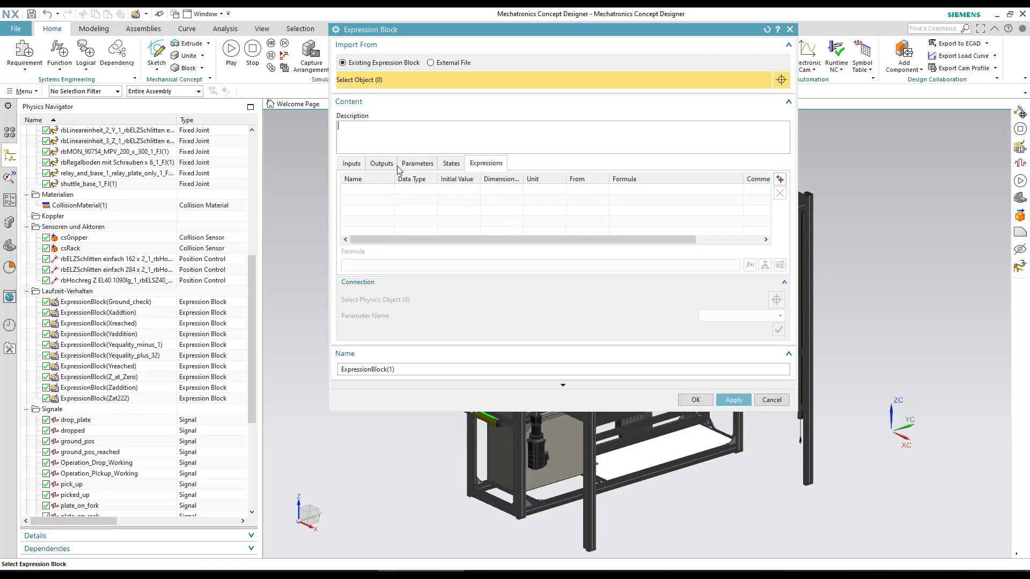
click(356, 126)
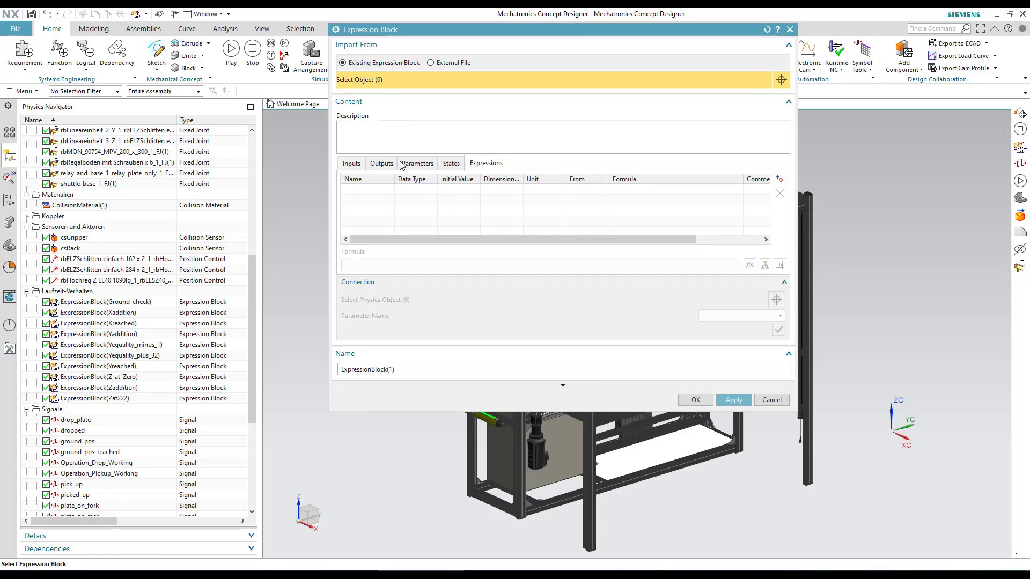
click(353, 166)
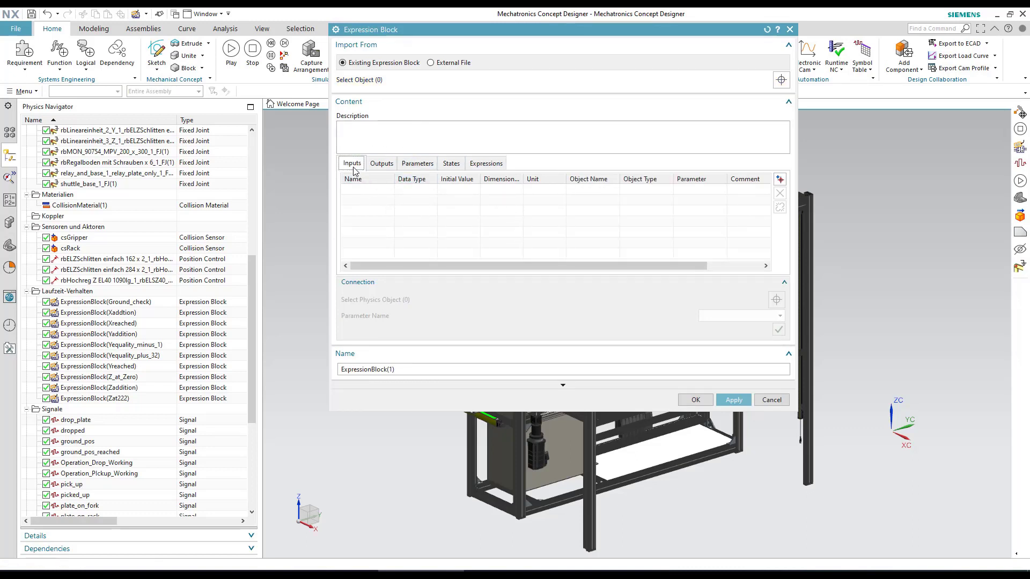
click(384, 164)
click(486, 163)
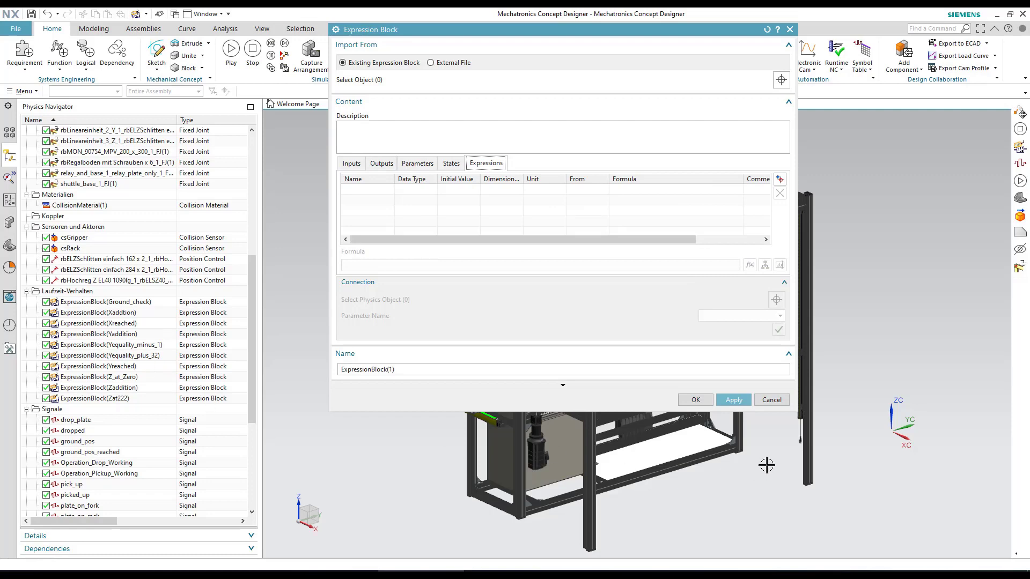
click(771, 400)
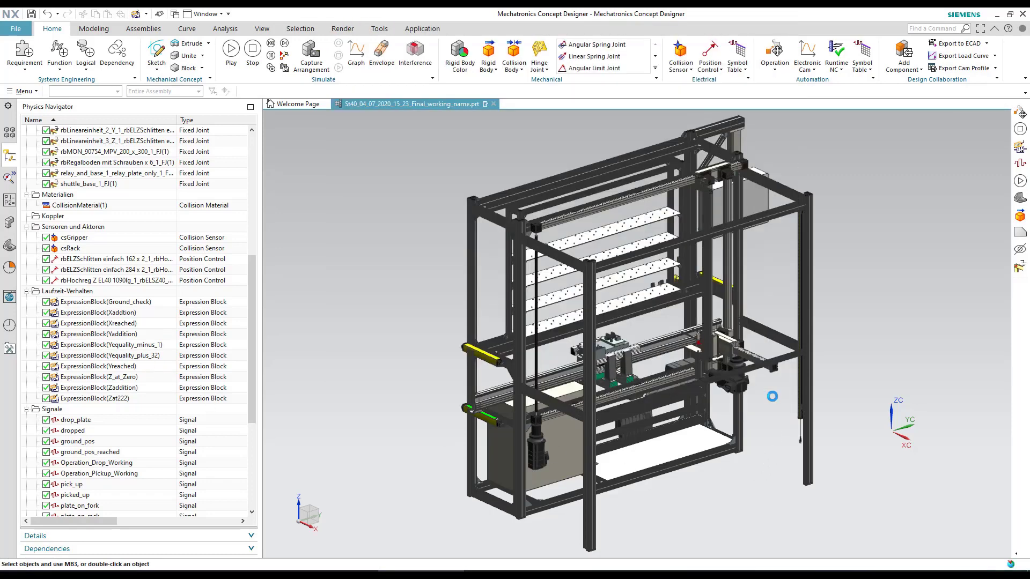
Open the Yaddition expression block and review its listed inputs, output formula and parameters one by one
double_click(121, 335)
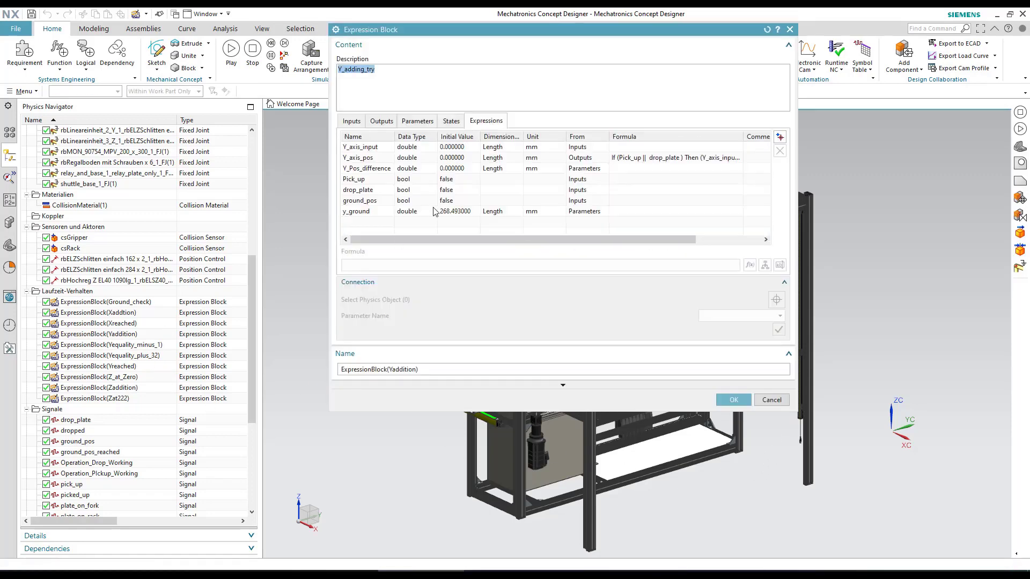
click(364, 148)
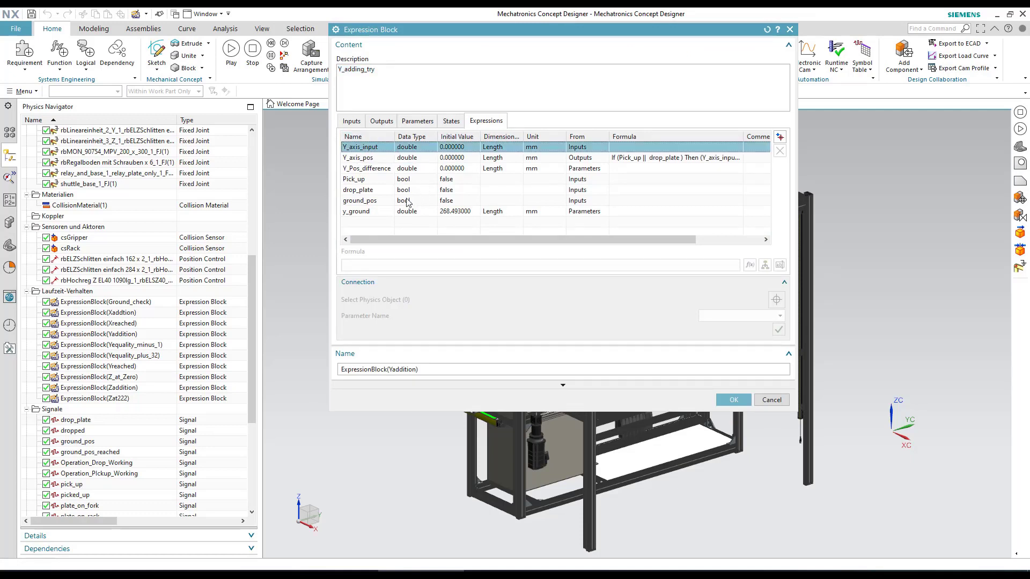
click(368, 181)
click(366, 193)
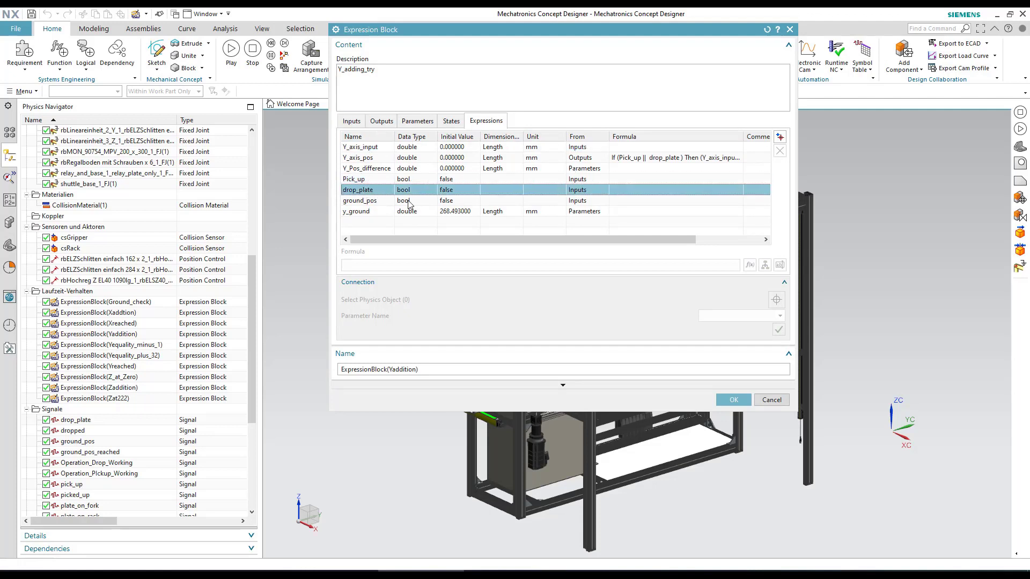
click(376, 202)
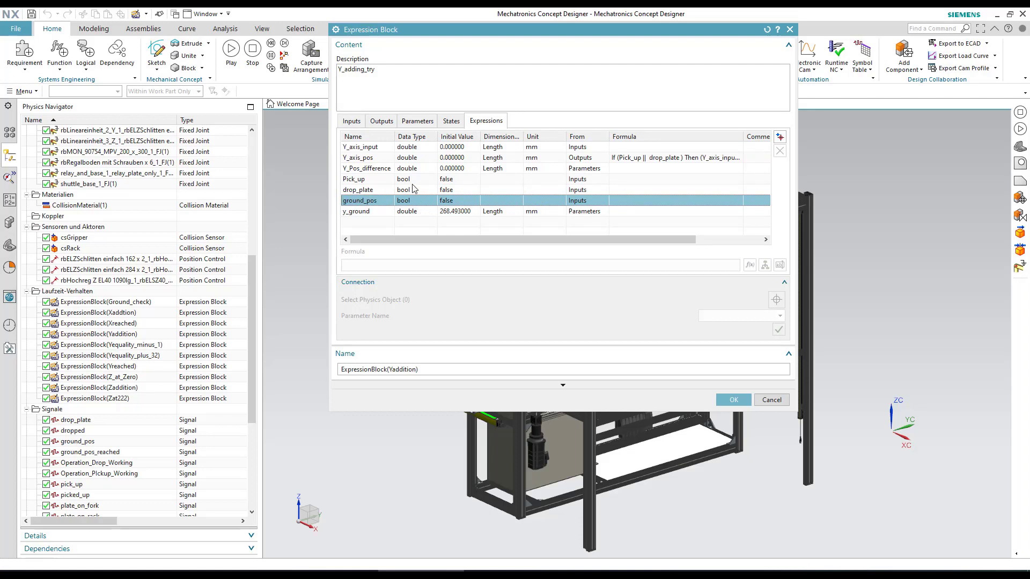
click(588, 160)
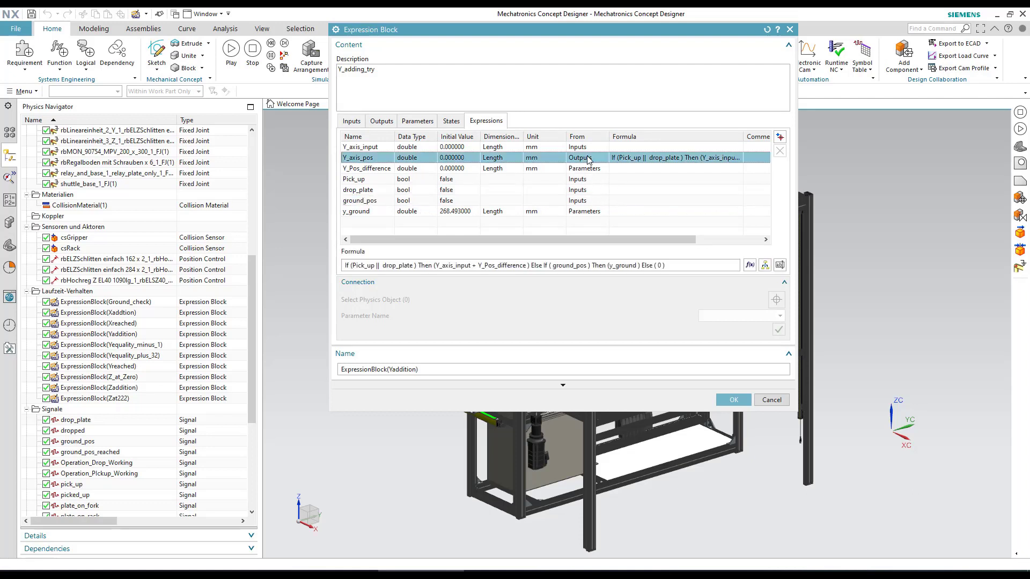
click(377, 170)
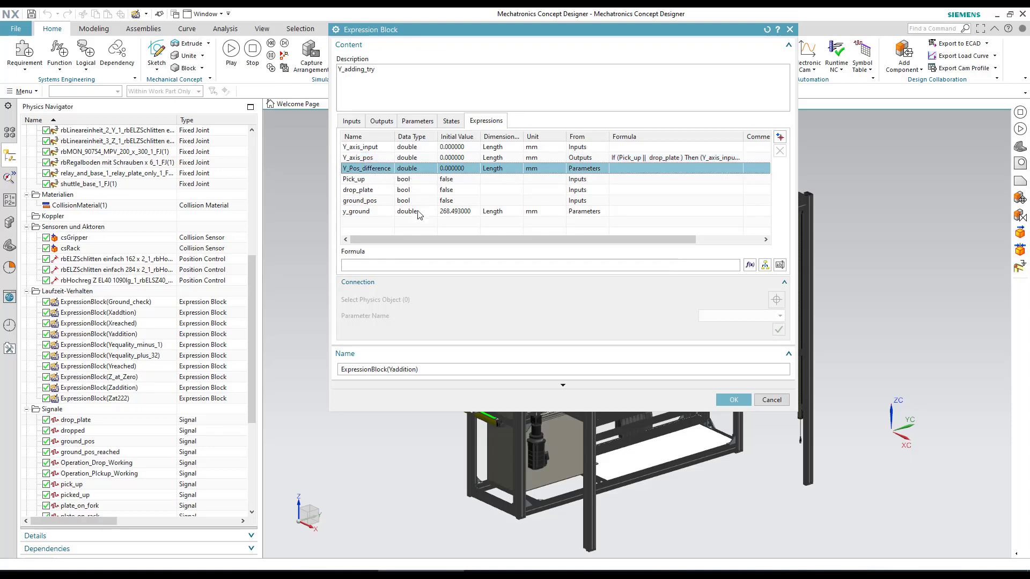
click(371, 214)
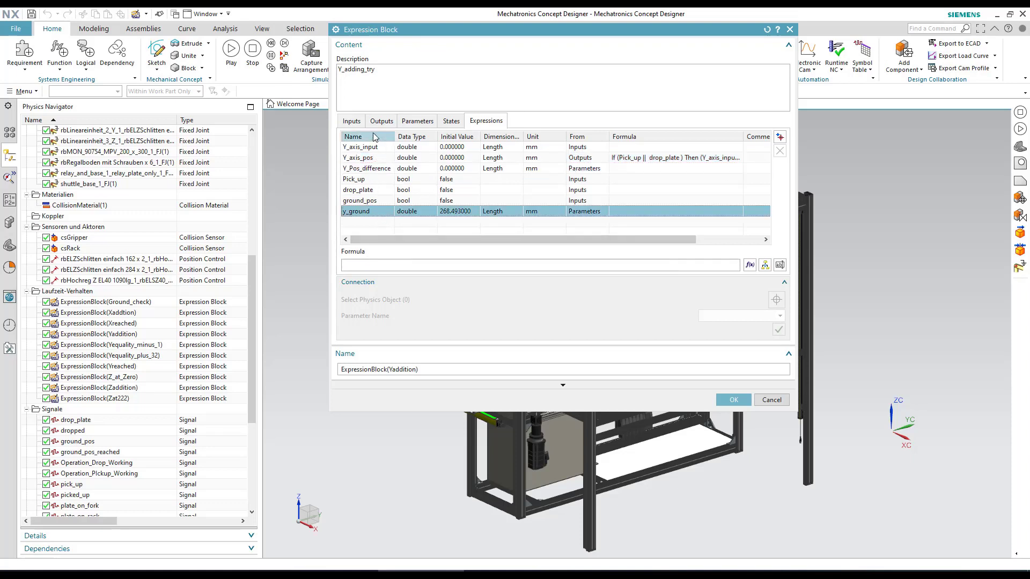
Check which signals feed the Yaddition block's four inputs and which position control its Y_axis_pos output drives
click(352, 121)
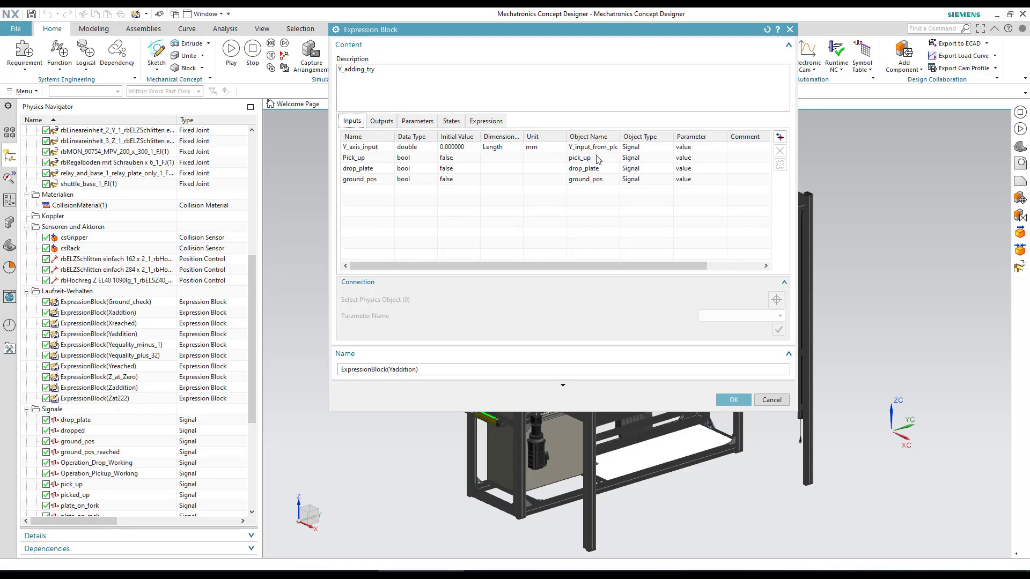
scroll(68, 480, down, 4)
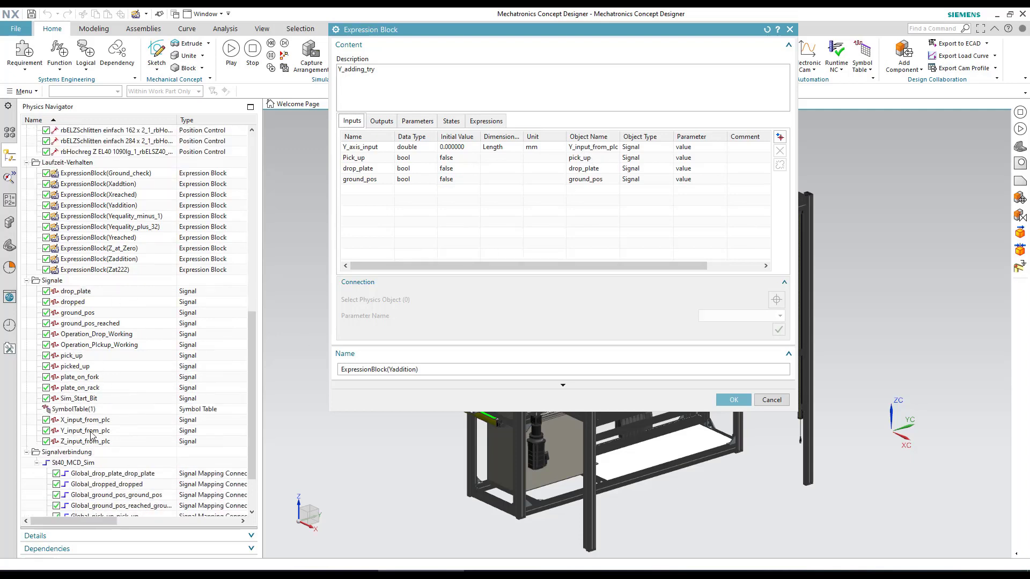
click(373, 148)
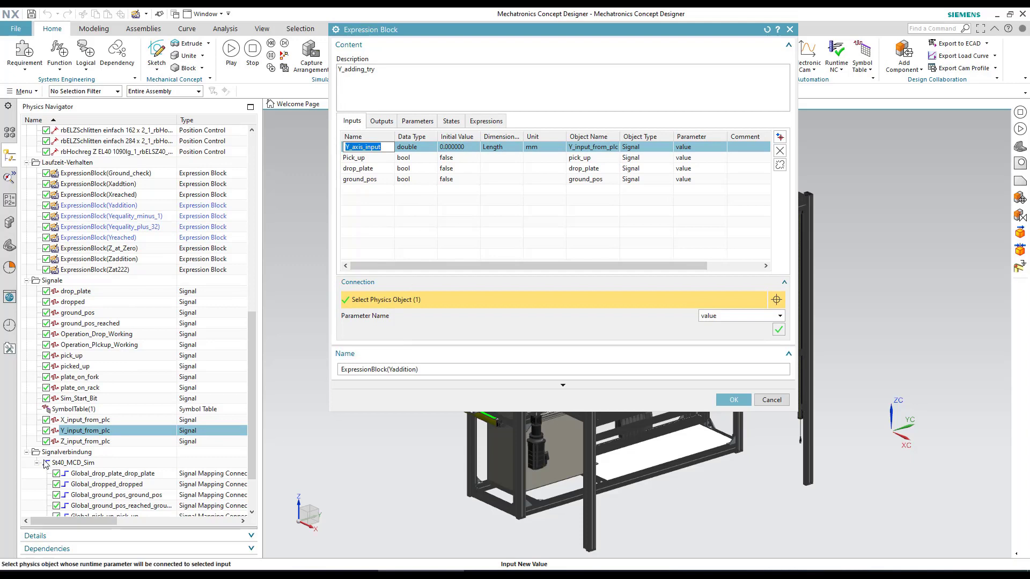
click(358, 158)
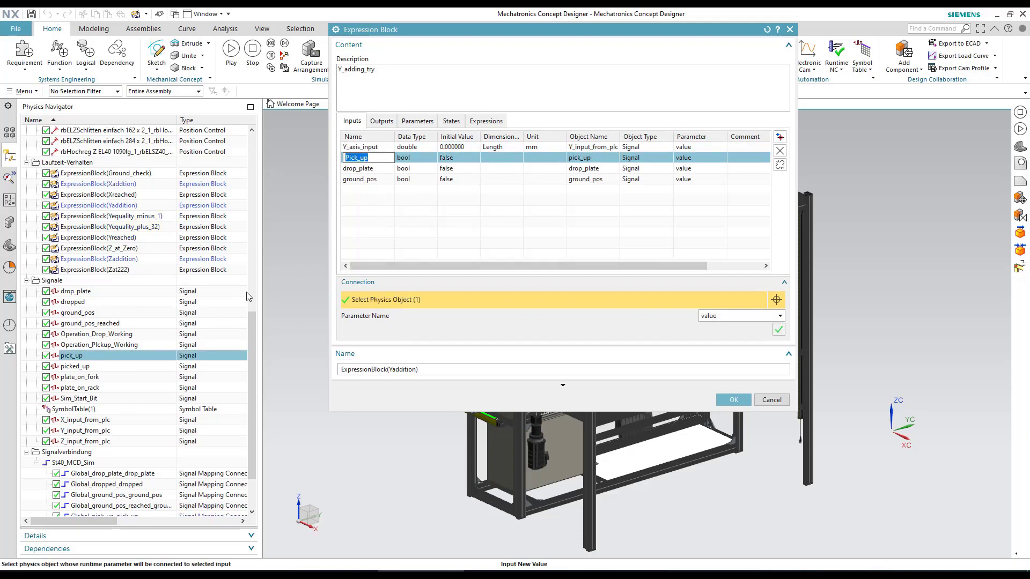
click(361, 168)
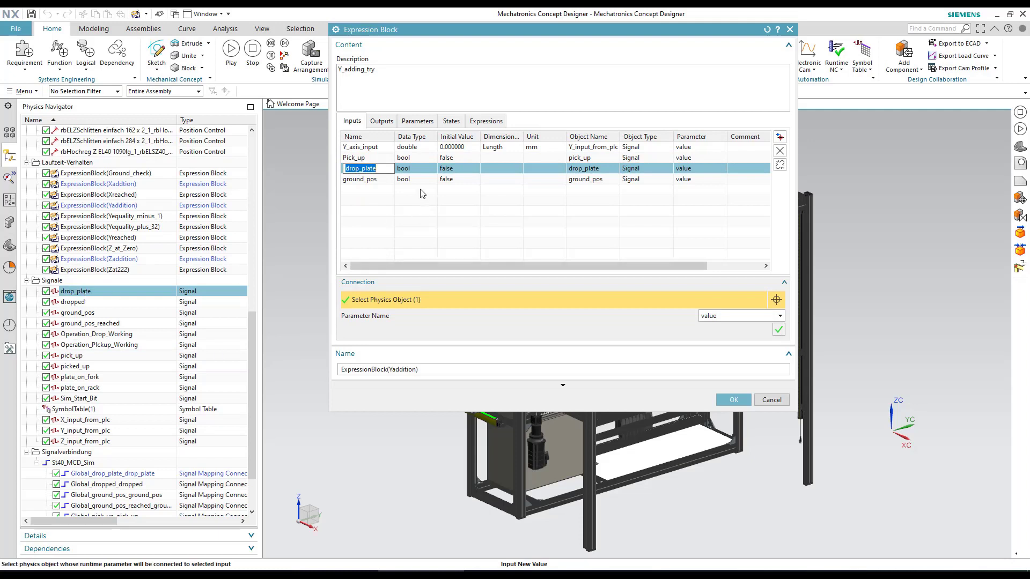
click(367, 180)
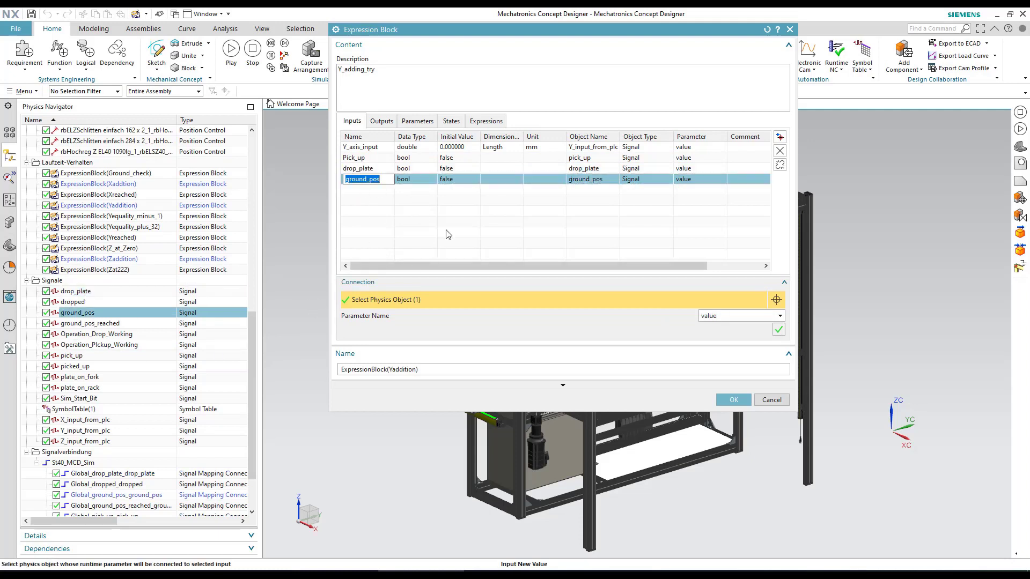
click(382, 122)
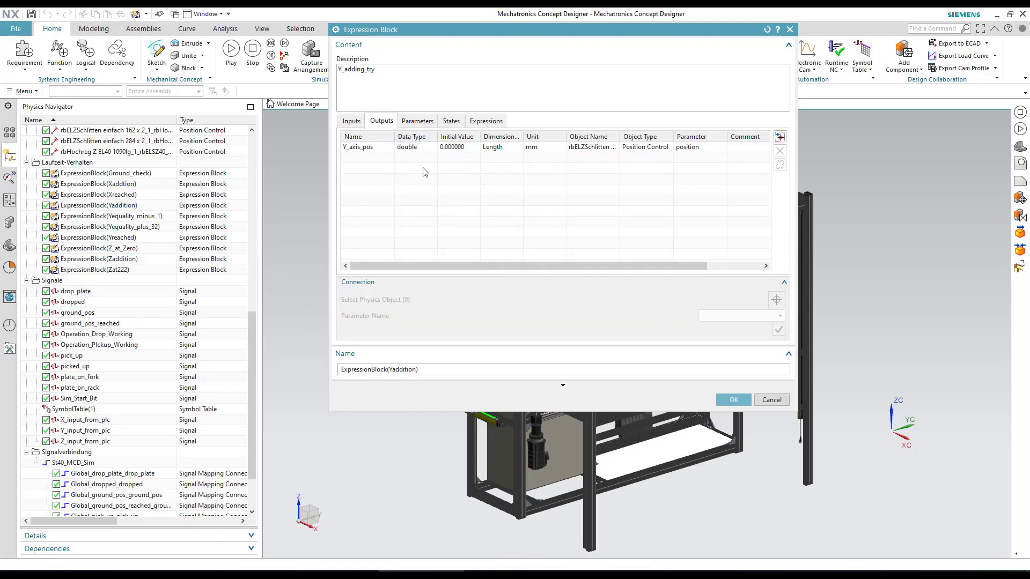
click(377, 149)
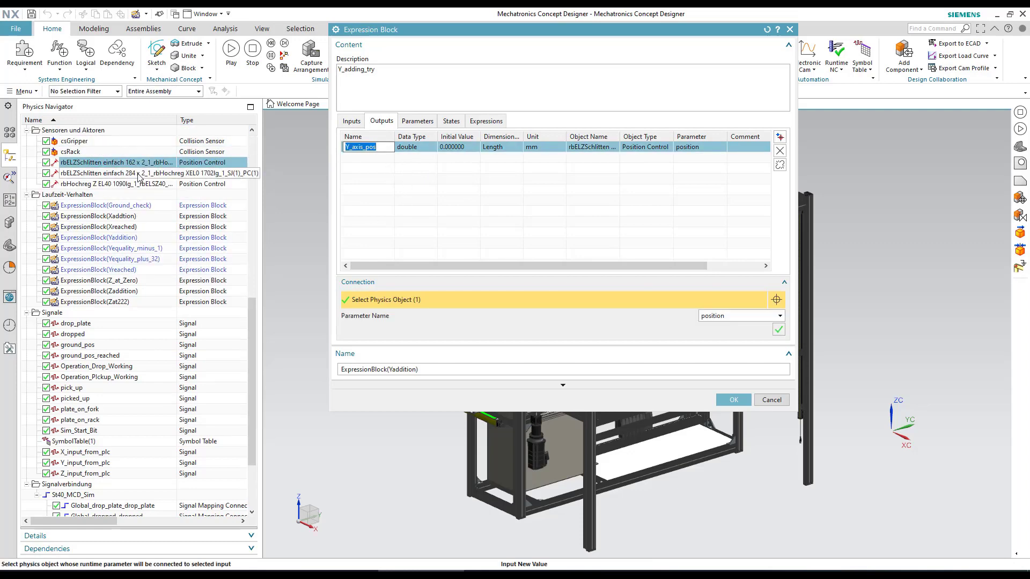
Review the Yaddition block's parameters Y_Pos_difference and y_ground, and show the full formula of Y_axis_pos
click(417, 121)
click(373, 149)
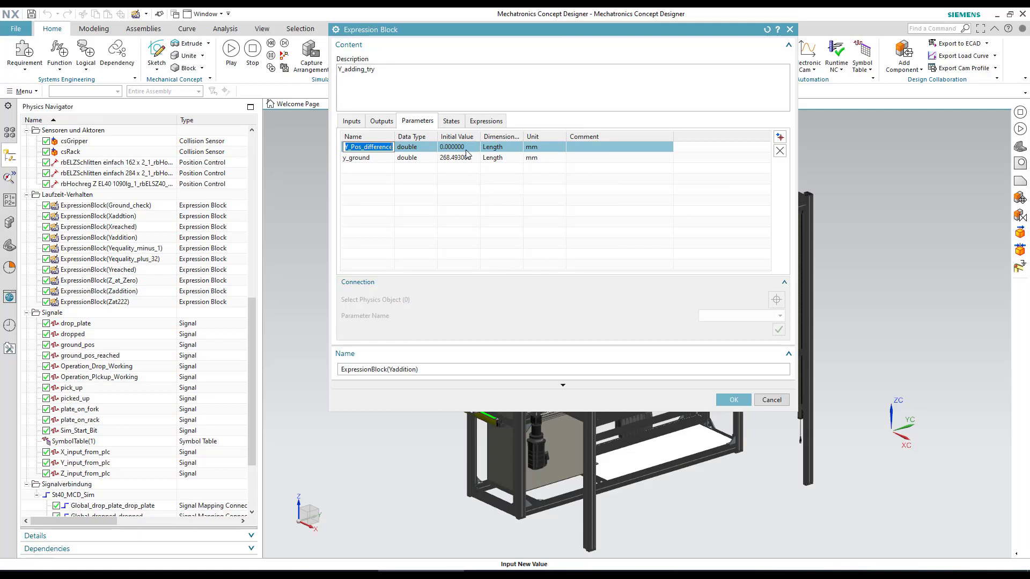
click(367, 158)
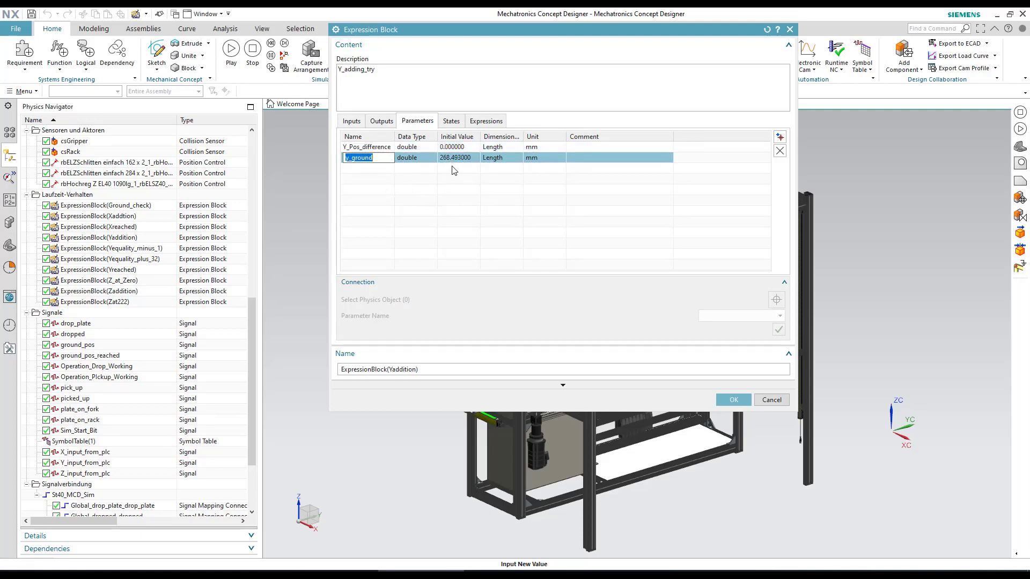
click(485, 123)
click(655, 156)
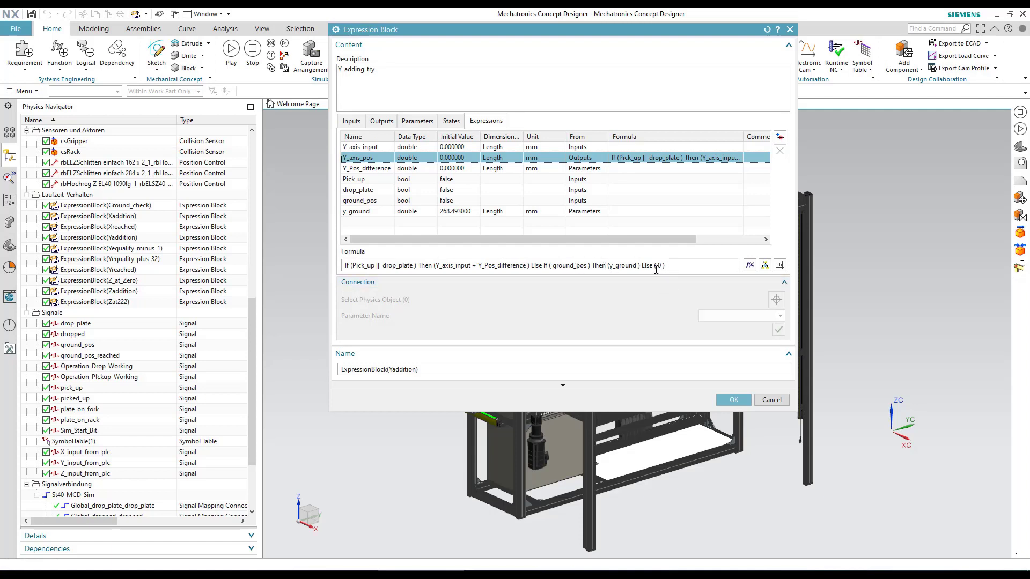
Leave the Yaddition block, show the full Yminus1 formula in the Yequality_minus_1 expression block, and close that block unchanged
key(Escape)
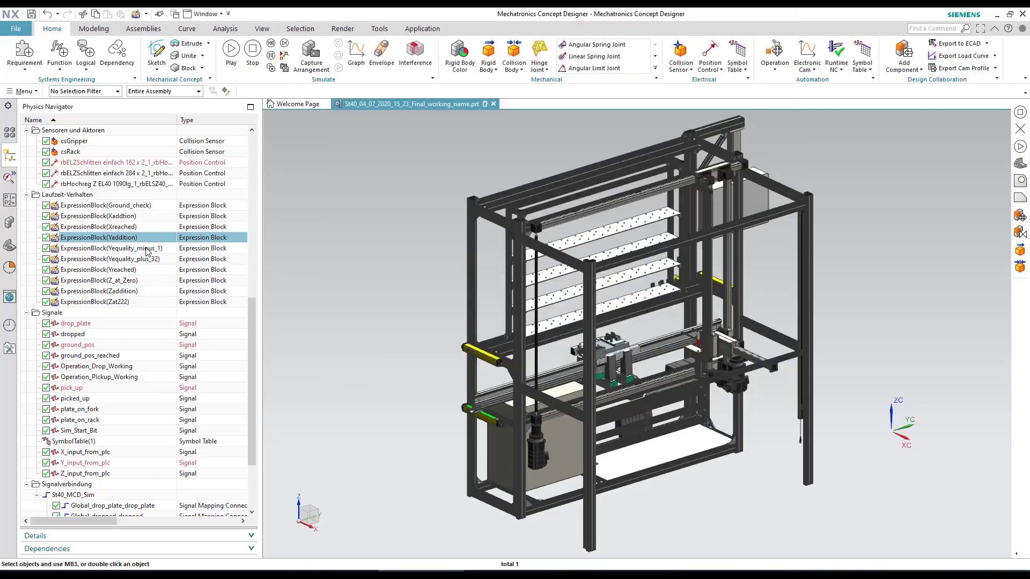
double_click(146, 248)
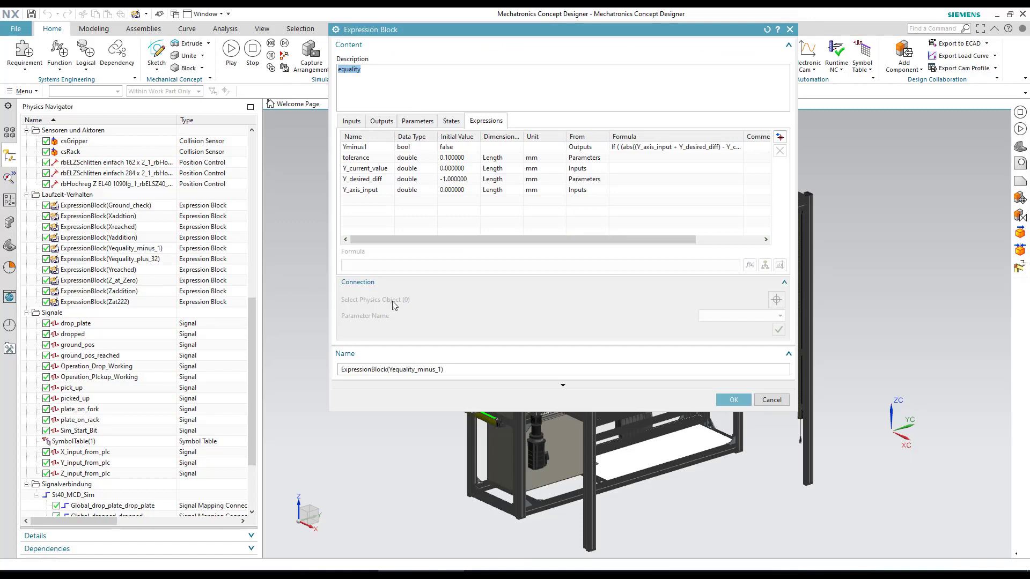
click(640, 147)
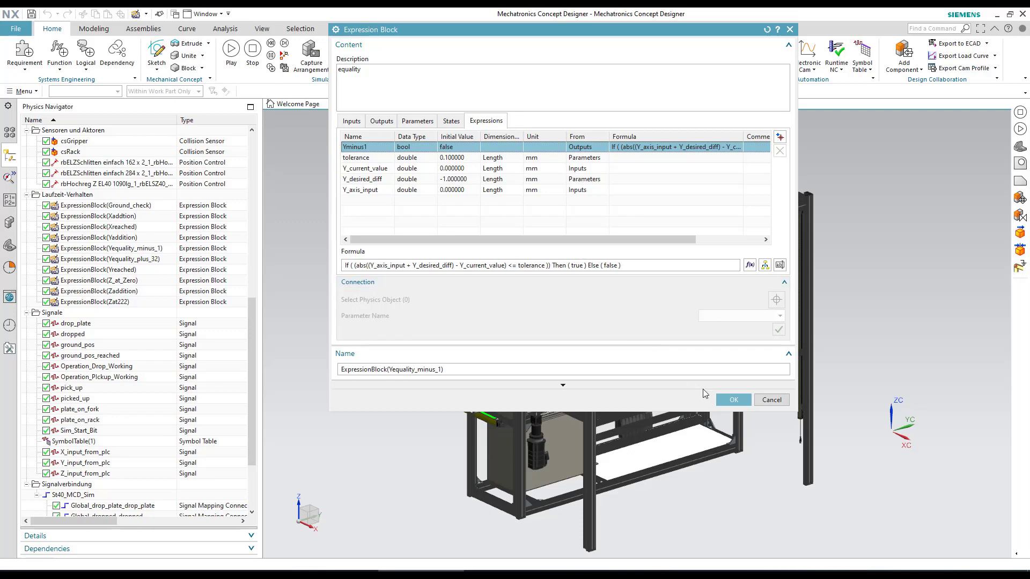
click(733, 399)
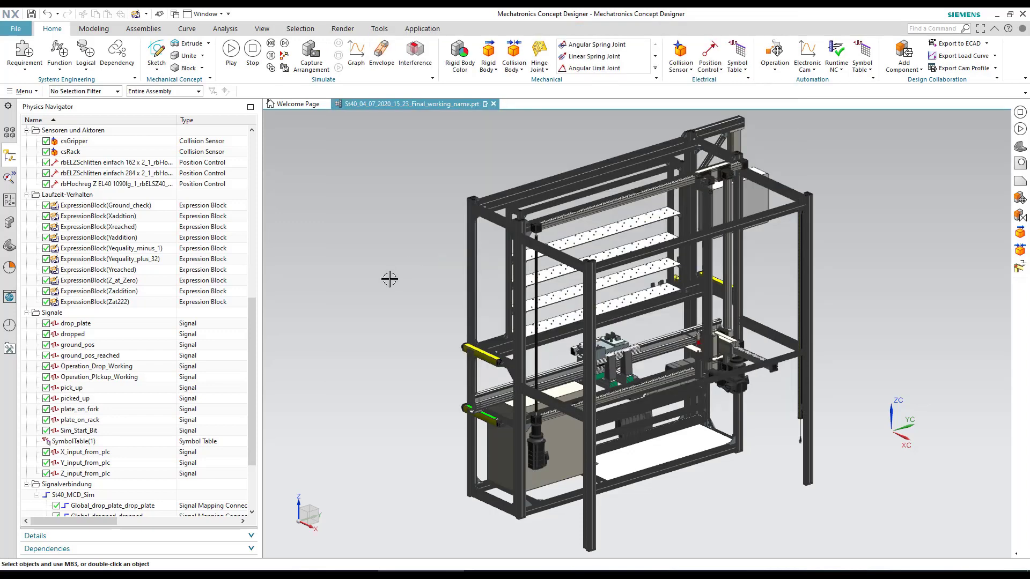
Display the operation sequence and highlight its two groups, pick_up and drop
click(10, 270)
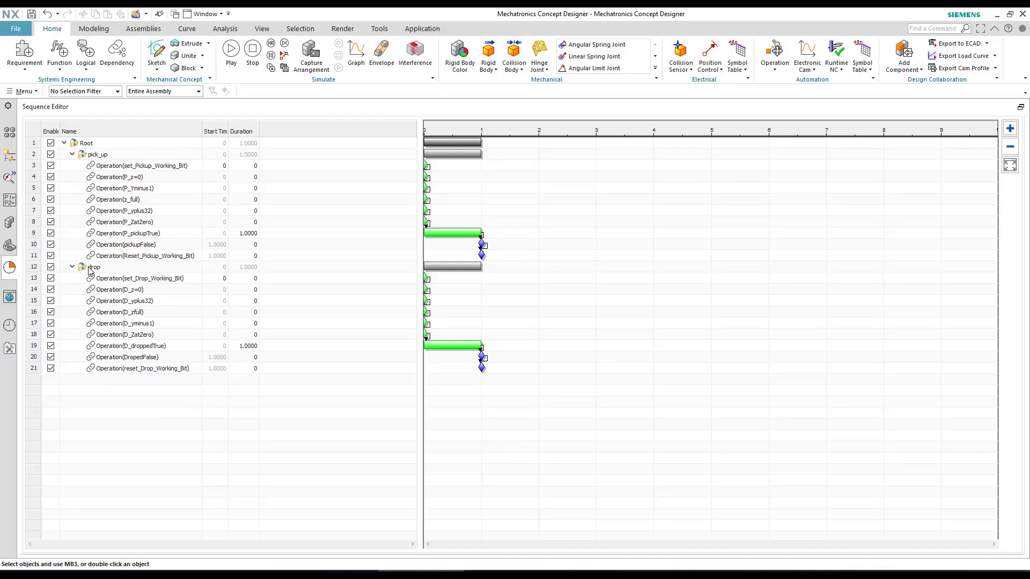
click(105, 155)
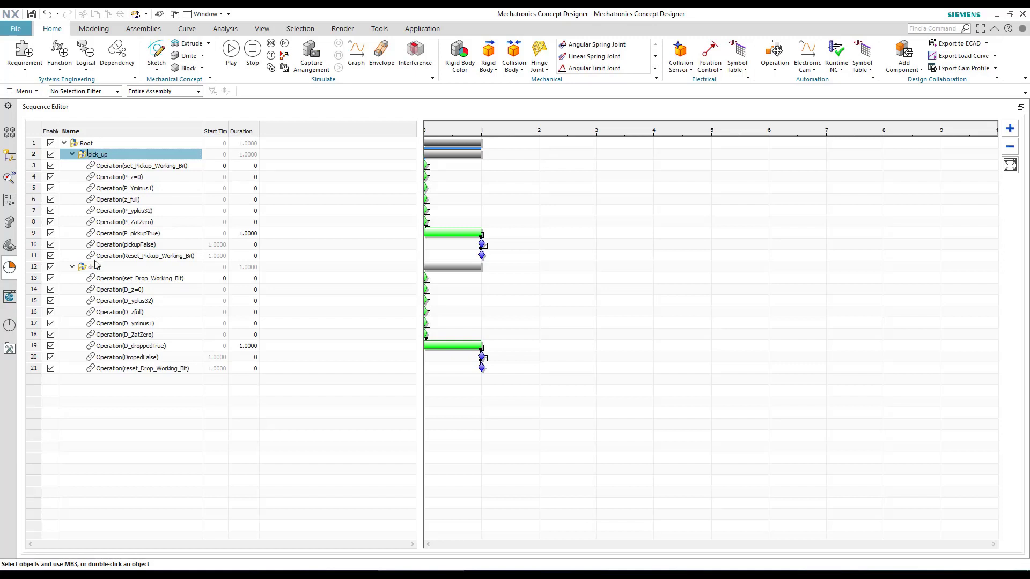
click(99, 269)
click(112, 155)
Check which sequence operations relate to the Operation_PIckup_Working and Operation_Drop_Working signals
click(19, 158)
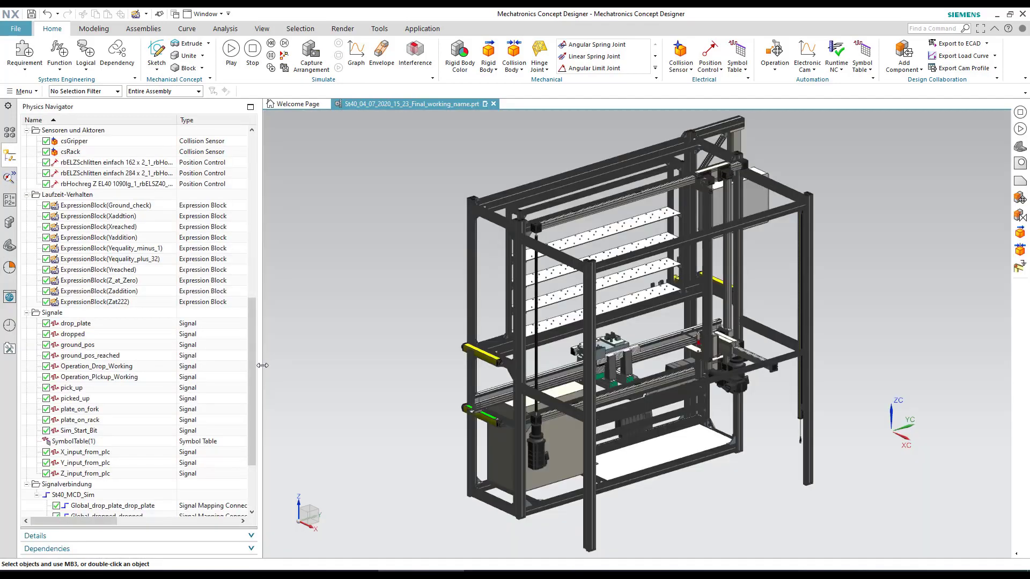
click(114, 378)
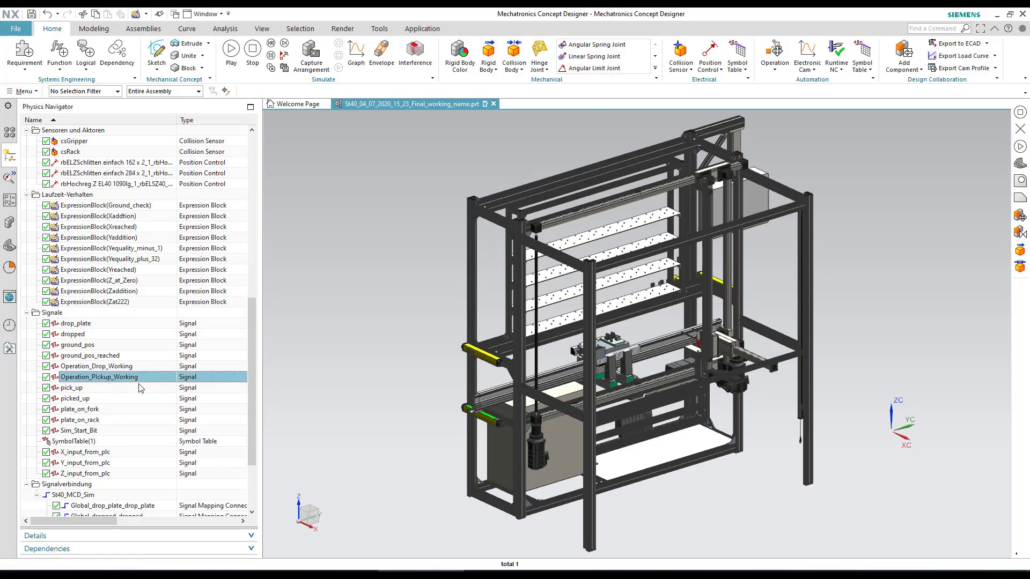
click(11, 269)
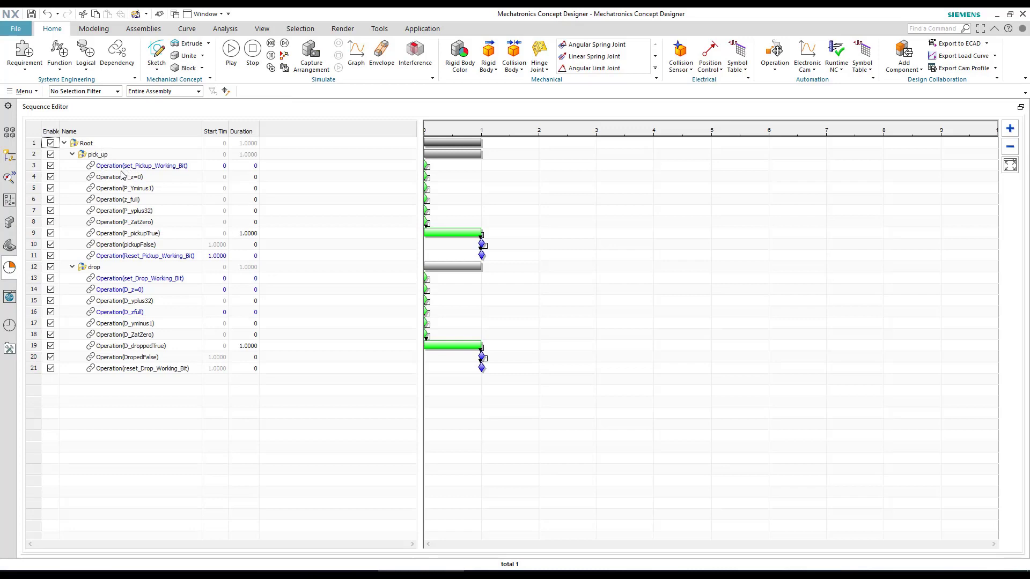
click(13, 160)
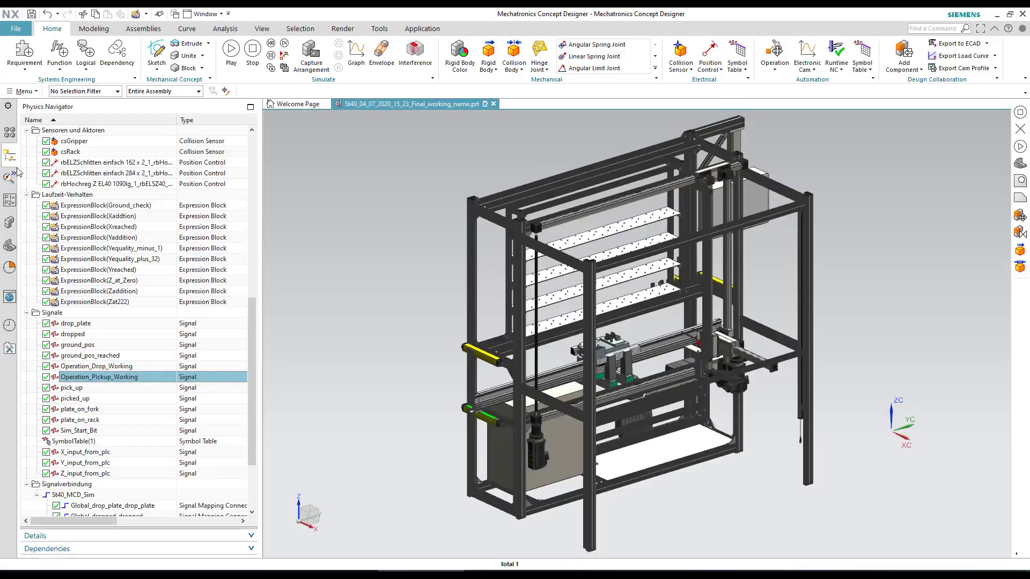
click(110, 366)
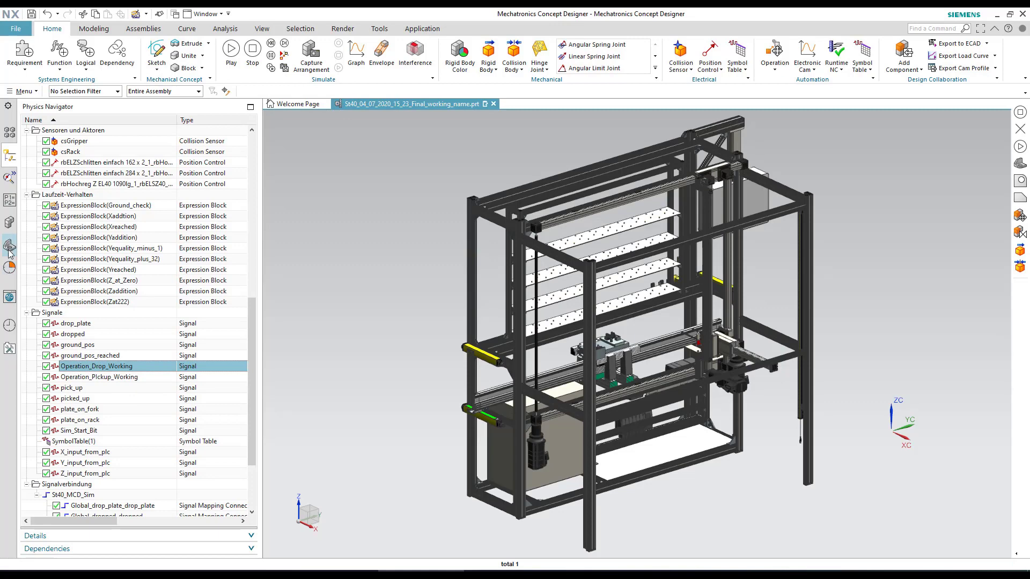
click(10, 265)
Highlight the operation that sets the drop working bit and the two operations that reset the pickup and drop working bits
click(137, 279)
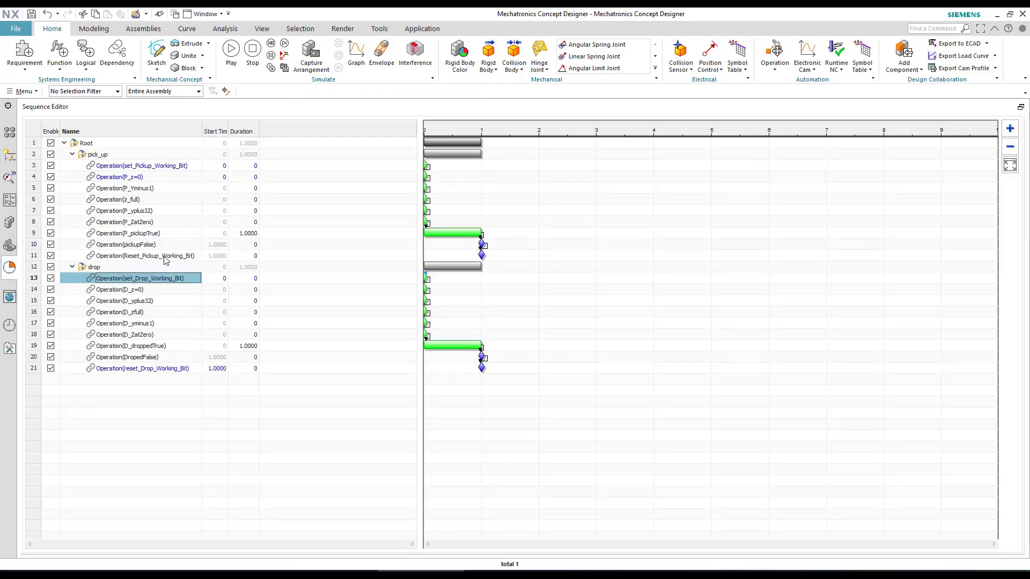
click(165, 256)
click(182, 369)
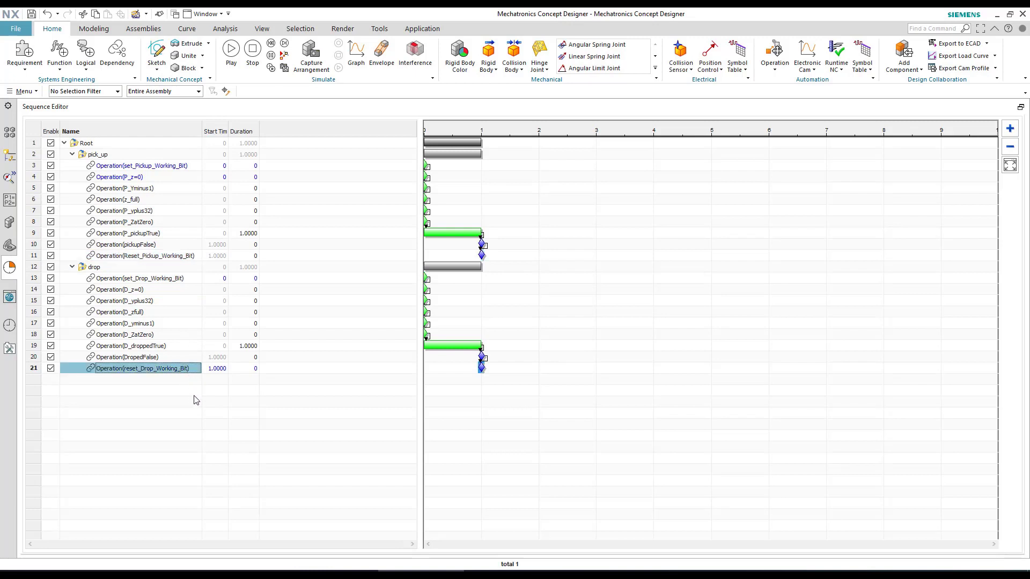
Starting from set_Pickup_Working_Bit, examine the P_Yminus1 operation's Xreached and Z_at_zero conditions, and leave the operation unchanged
click(143, 166)
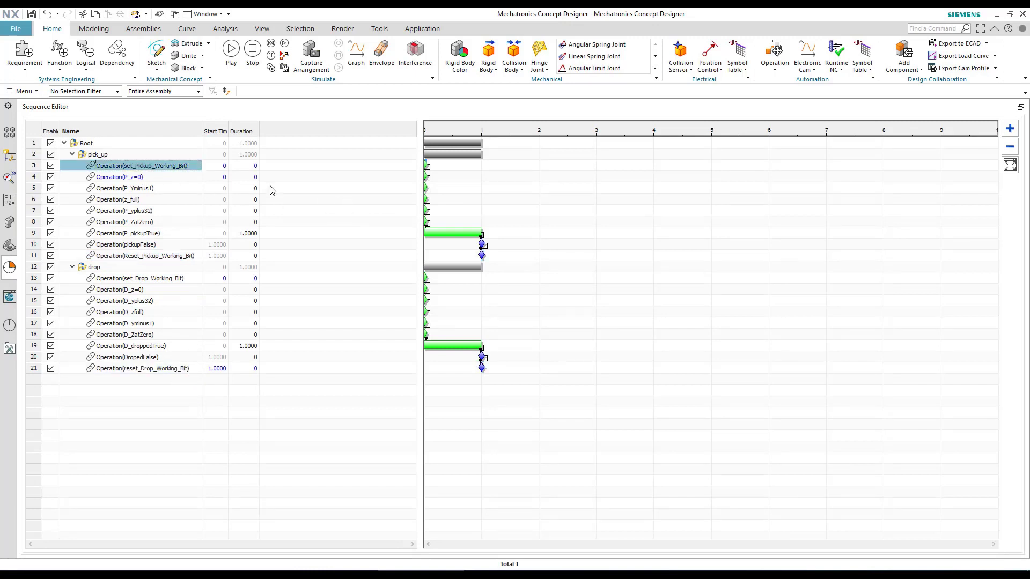
double_click(140, 189)
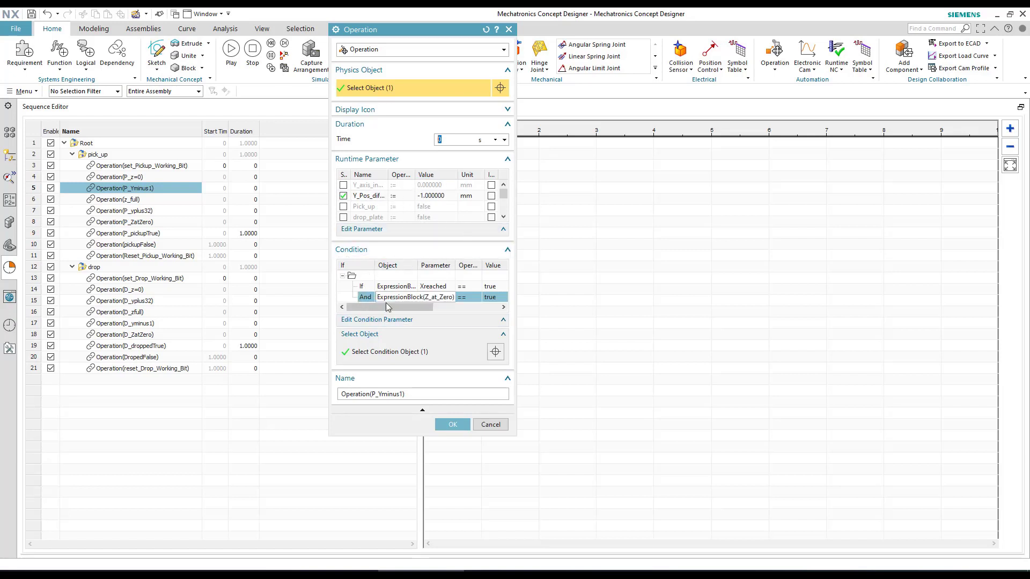
click(413, 296)
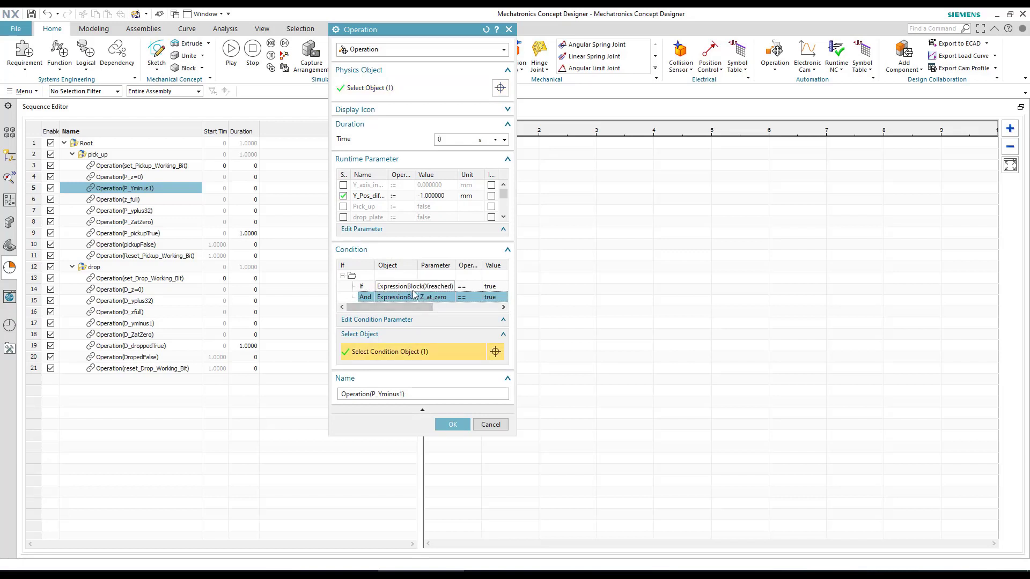
click(429, 287)
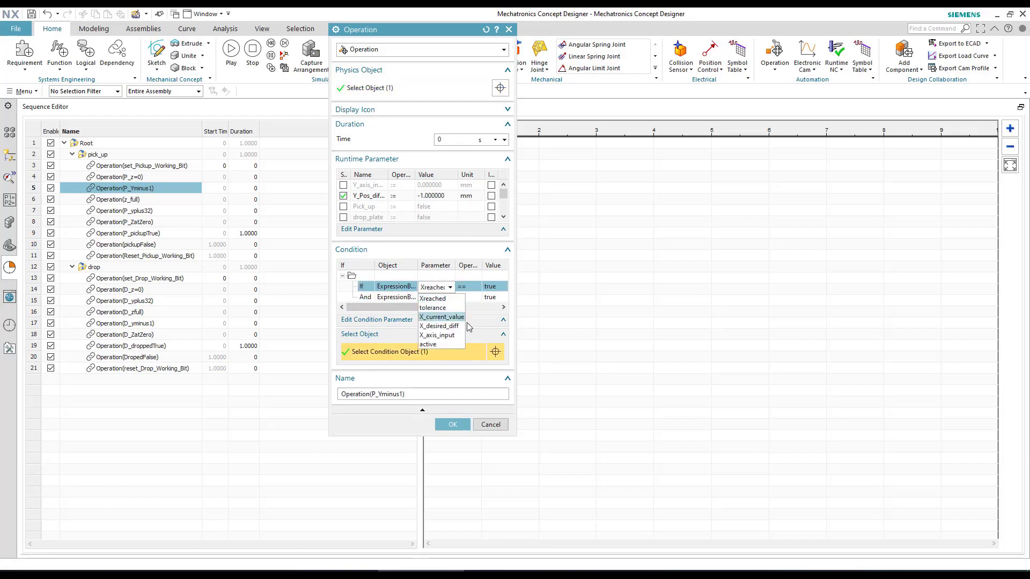
click(405, 281)
click(429, 297)
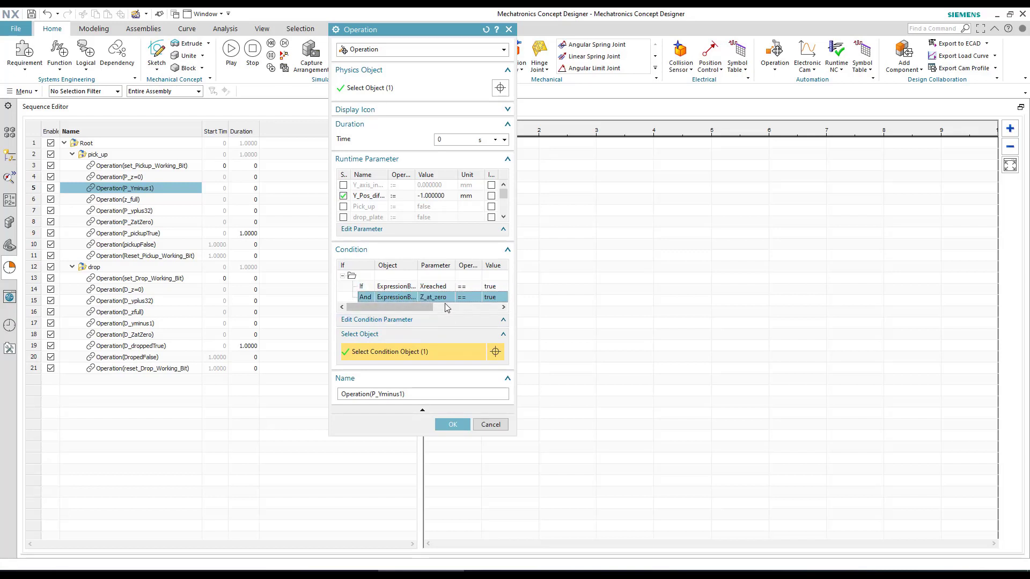
click(481, 424)
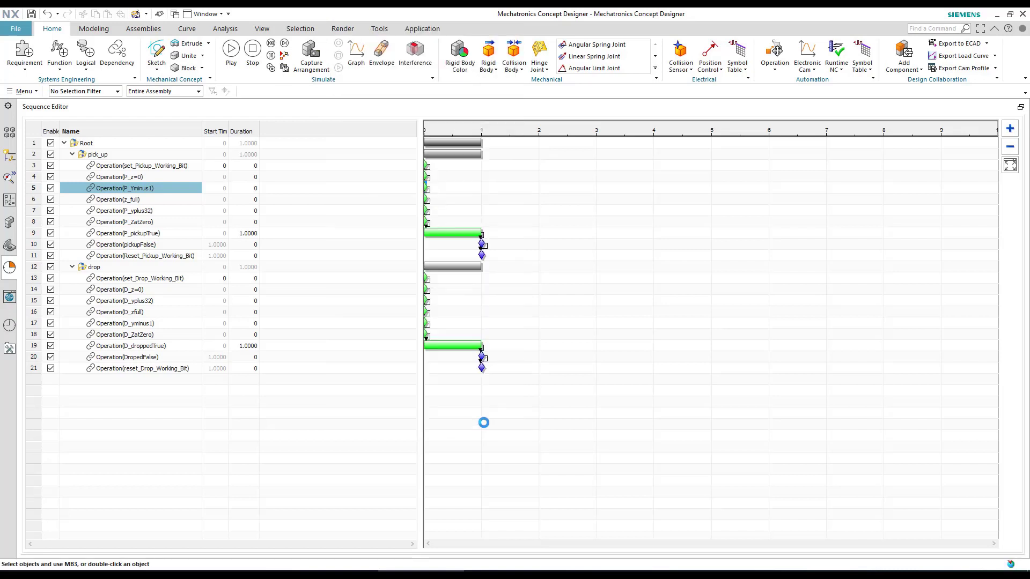
Go through the pick_up operations in order, from P_z=0 to P_pickupTrue
click(144, 178)
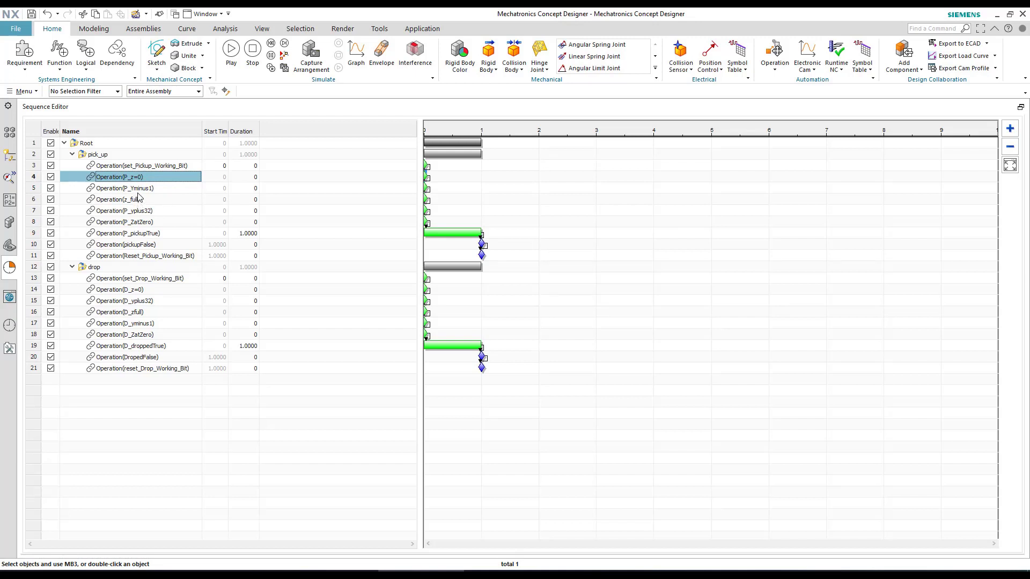
click(141, 189)
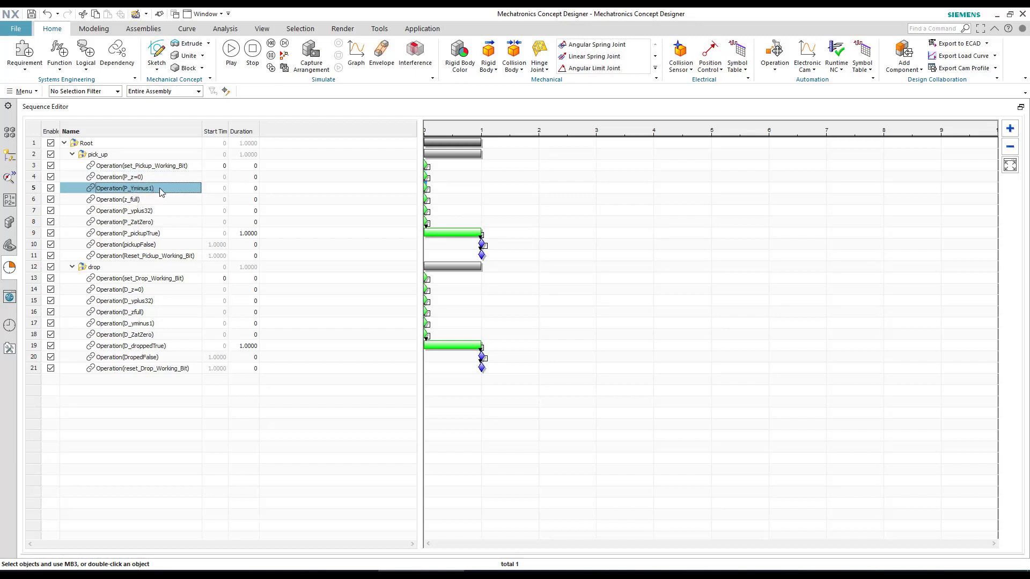
click(129, 201)
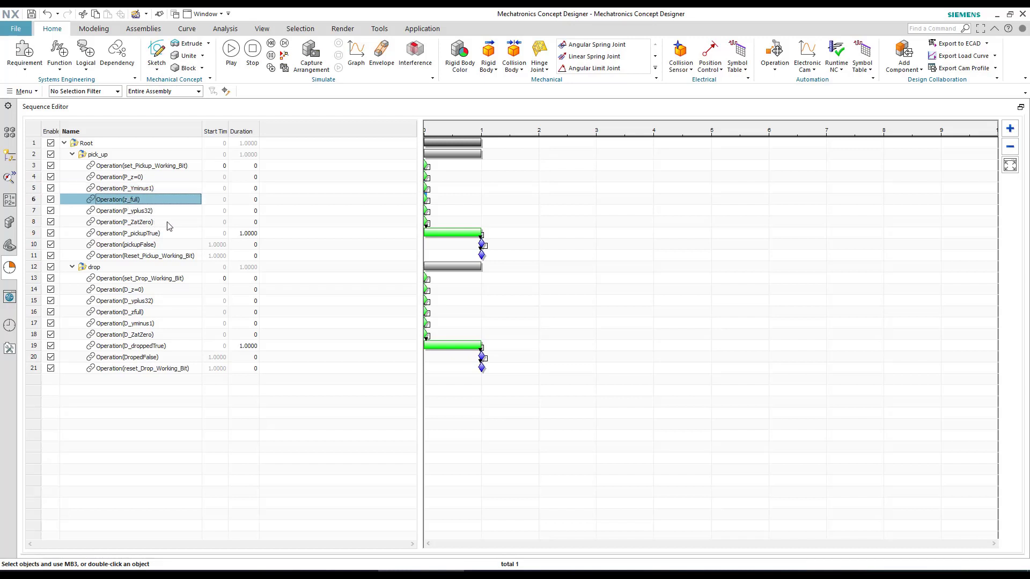
click(138, 212)
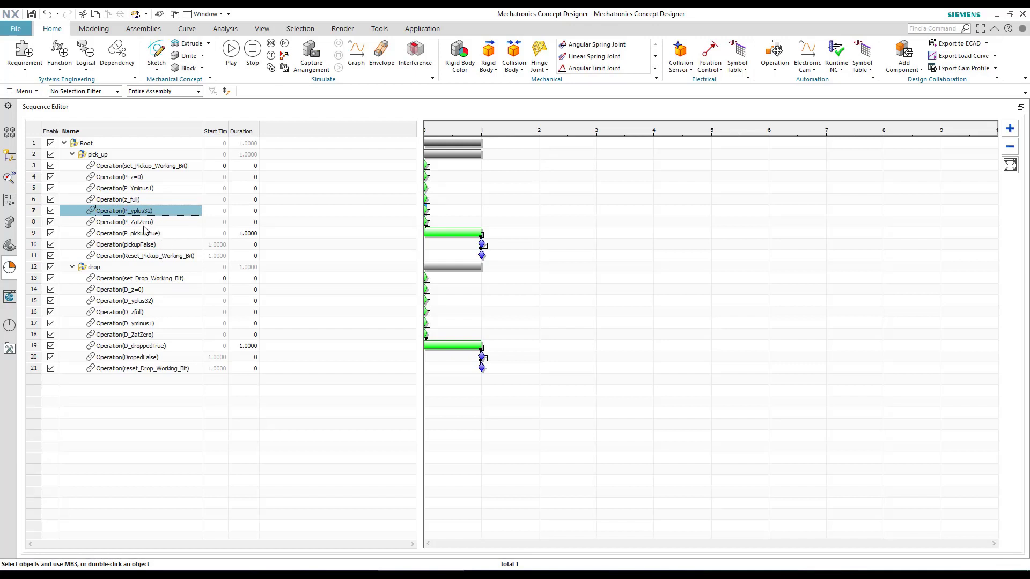
click(135, 224)
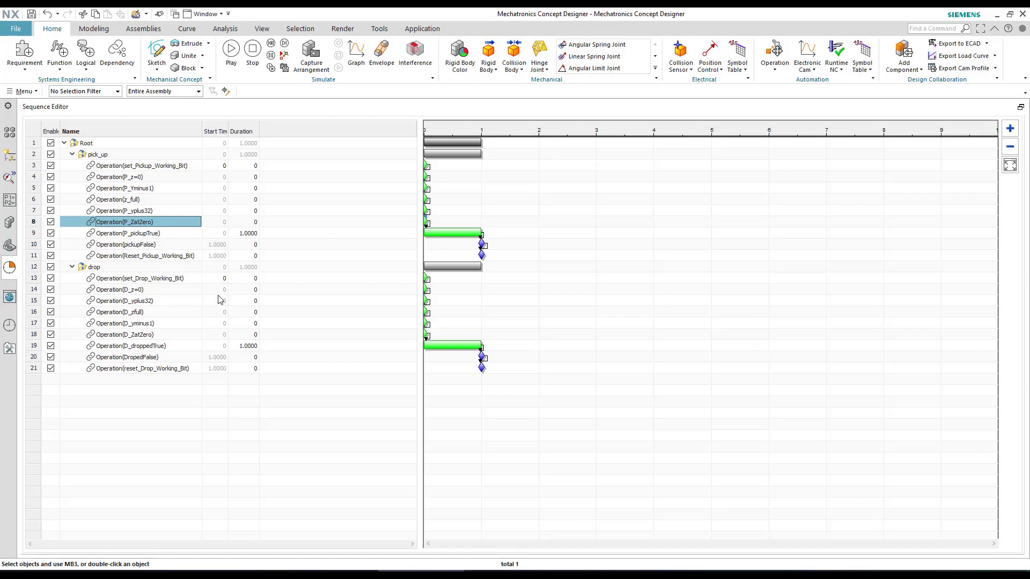
click(151, 236)
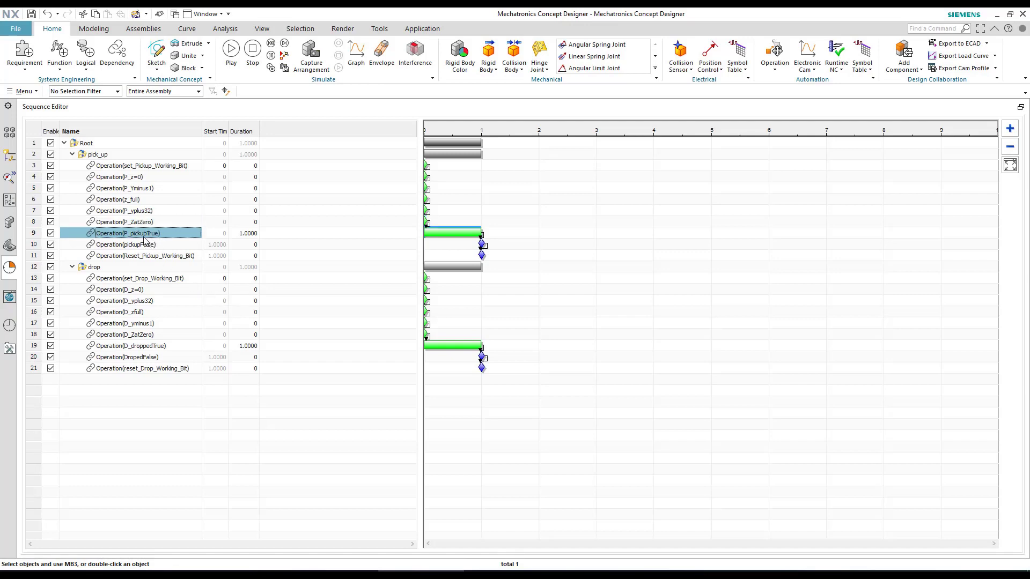
Check which operations use the picked_up signal, and review the pickupFalse operation's relation to that signal
click(10, 156)
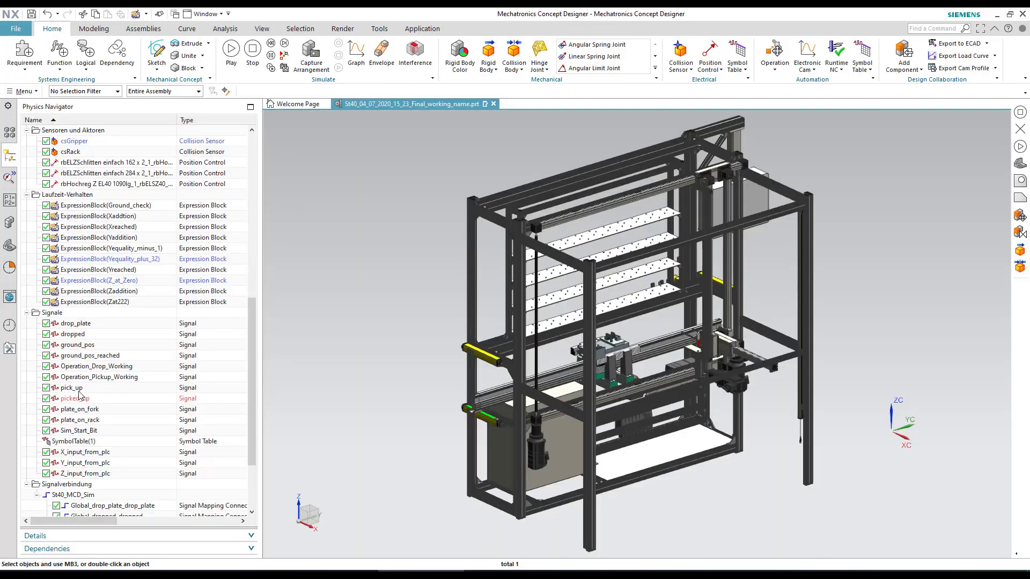
click(80, 398)
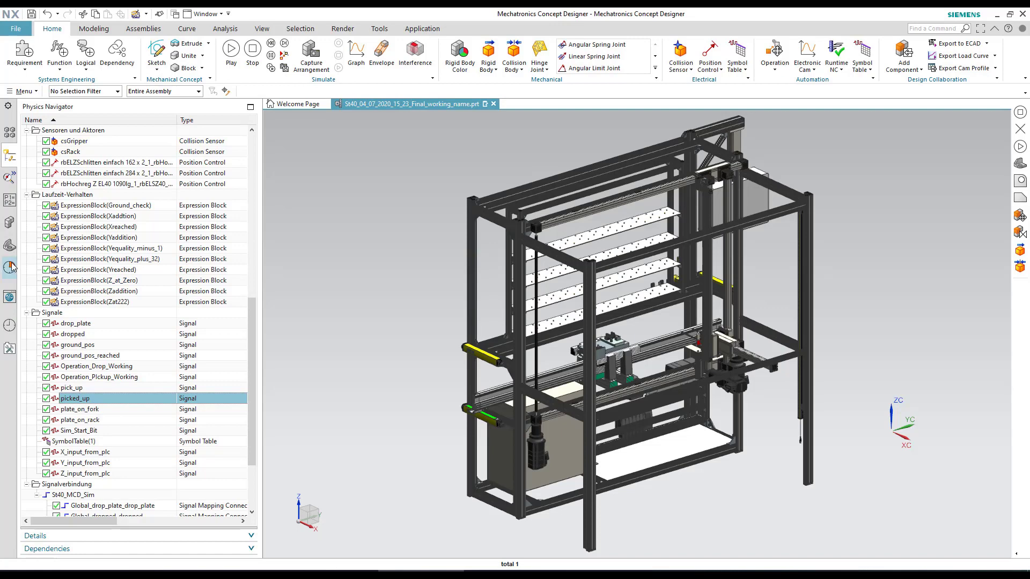
click(11, 267)
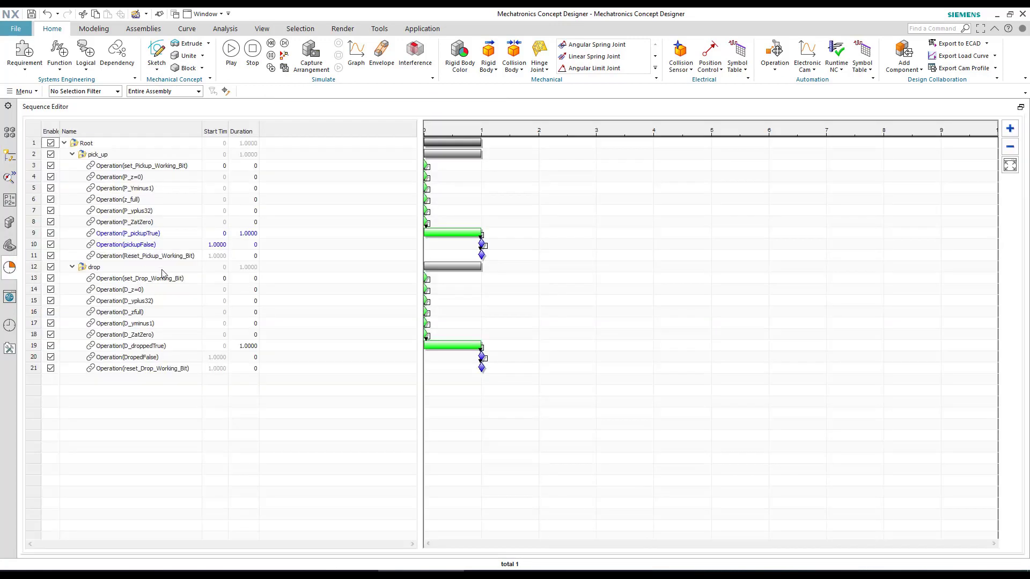
click(143, 246)
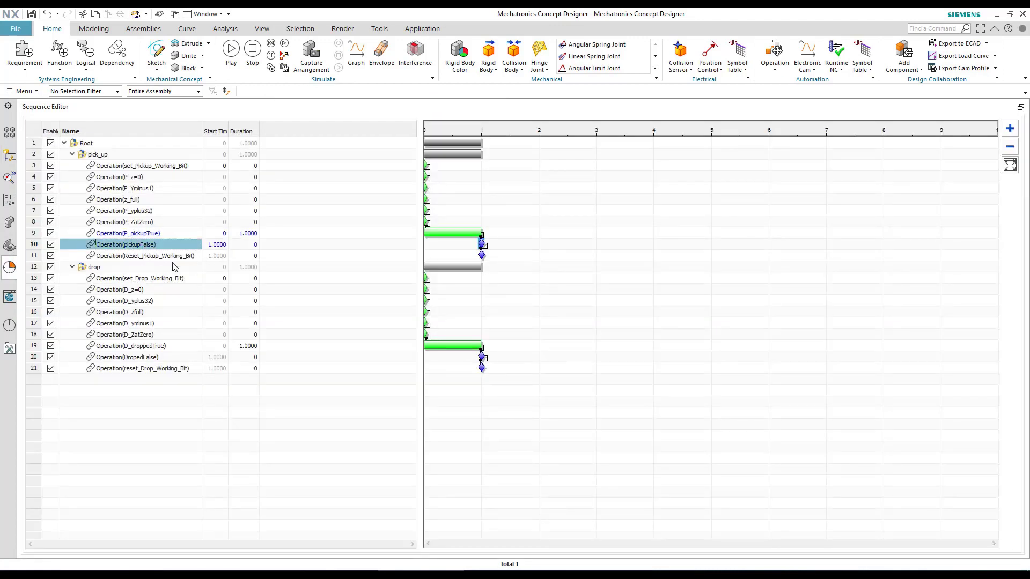
click(10, 156)
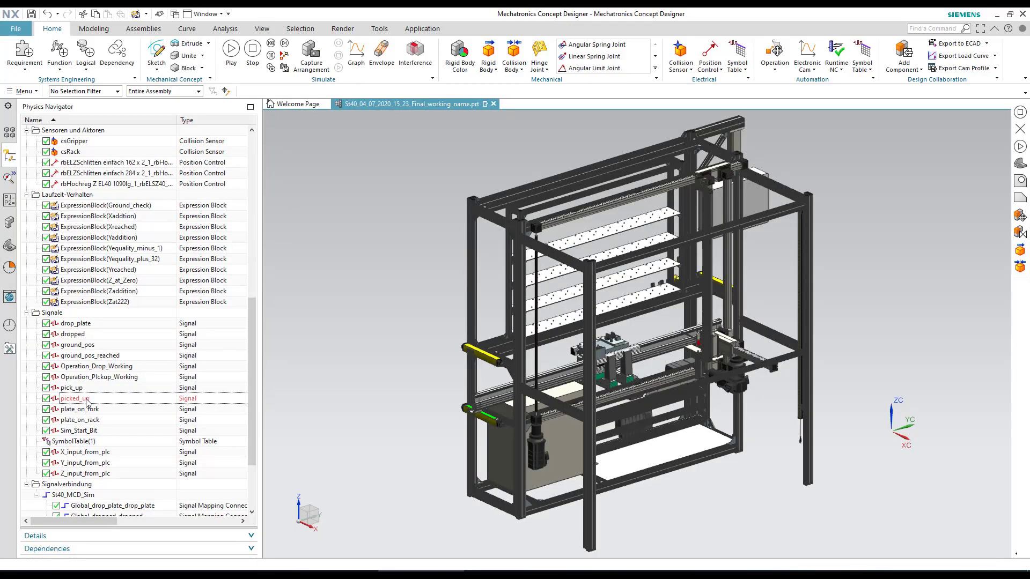
Point out the timeline link from set_Pickup_Working_Bit to P_z=0 in the pick_up group, and clear the selection
click(11, 268)
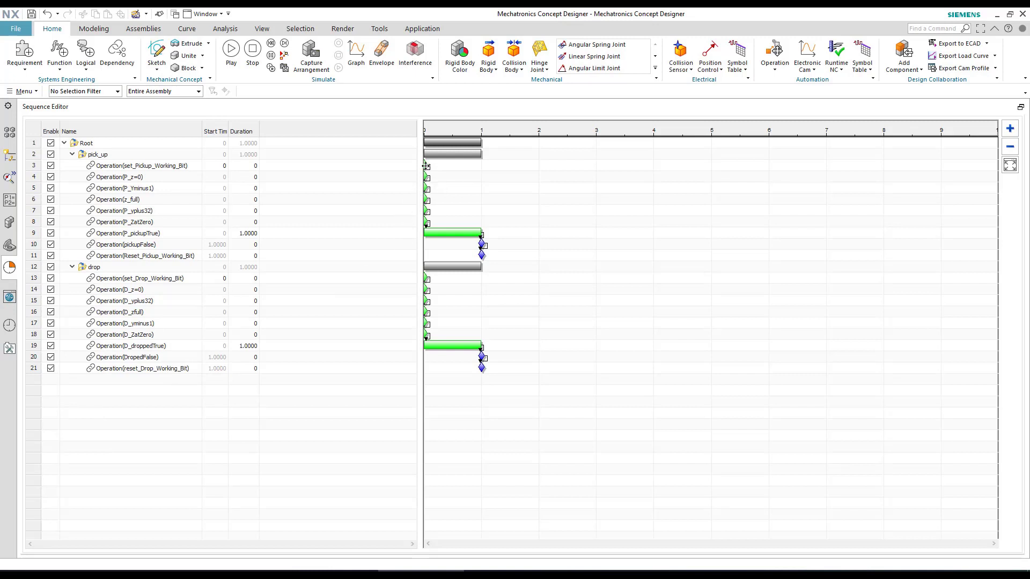
mouse_move(427, 164)
mouse_down()
mouse_move(445, 168)
mouse_move(426, 178)
mouse_up()
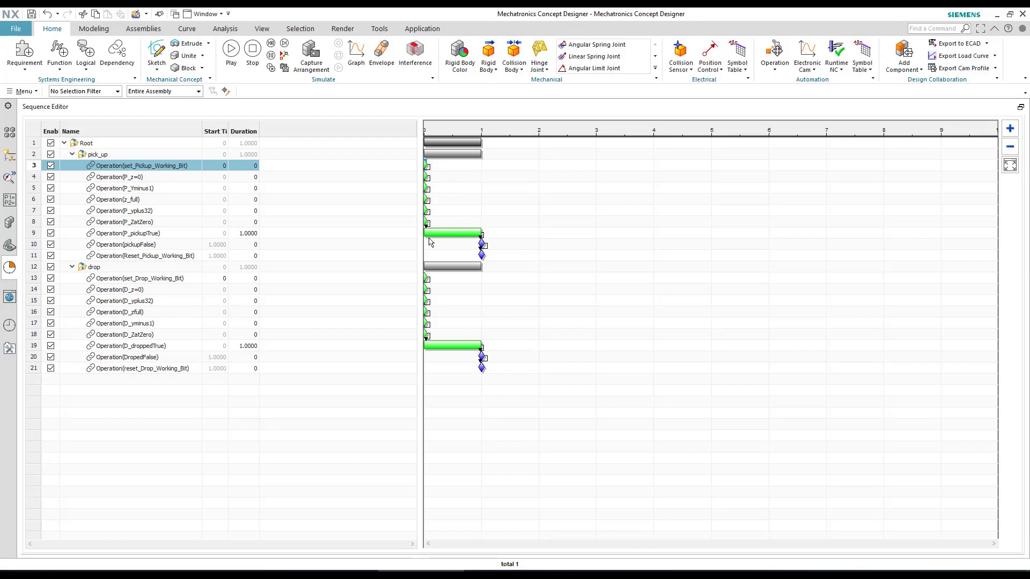
key(Escape)
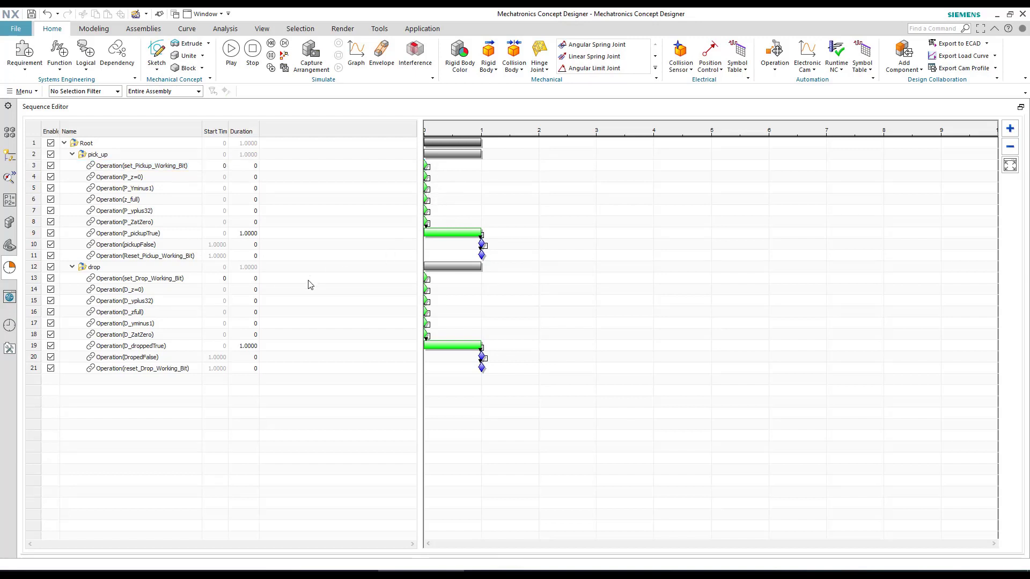
Review the signals and the St40_MCD_Sim connections in the physics tree, and open the Signal Mapping
click(10, 155)
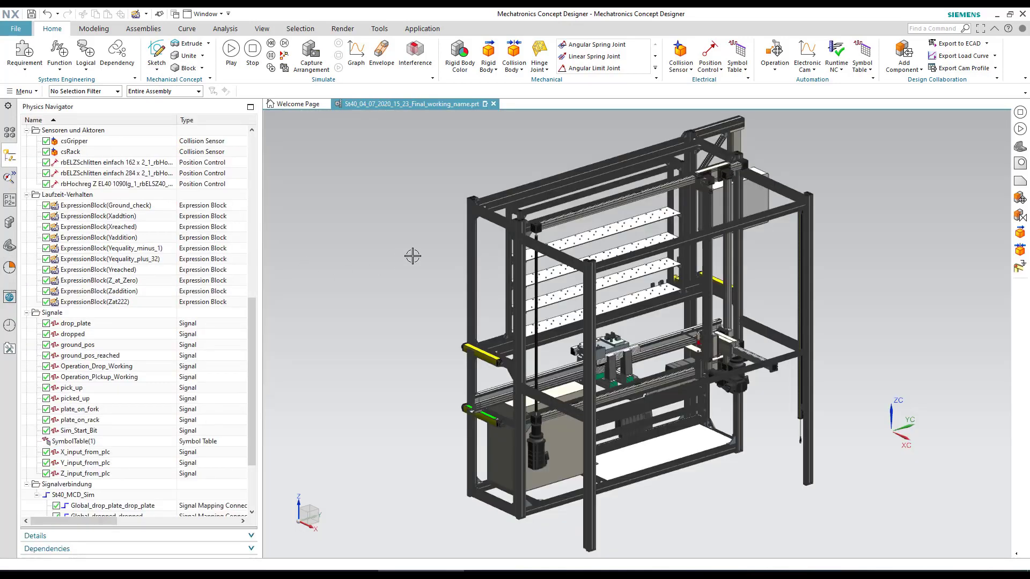
scroll(124, 354, down, 3)
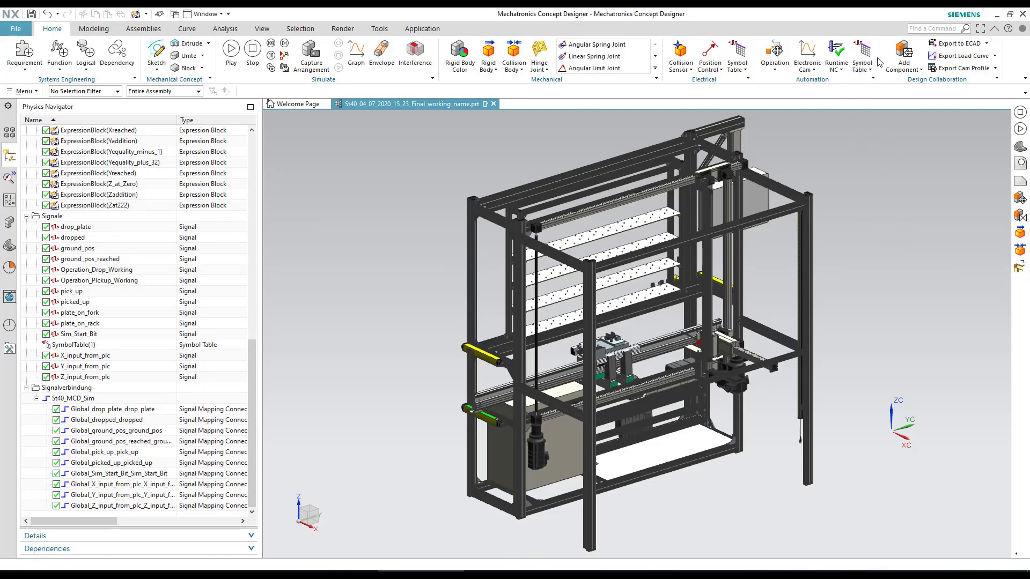
click(869, 70)
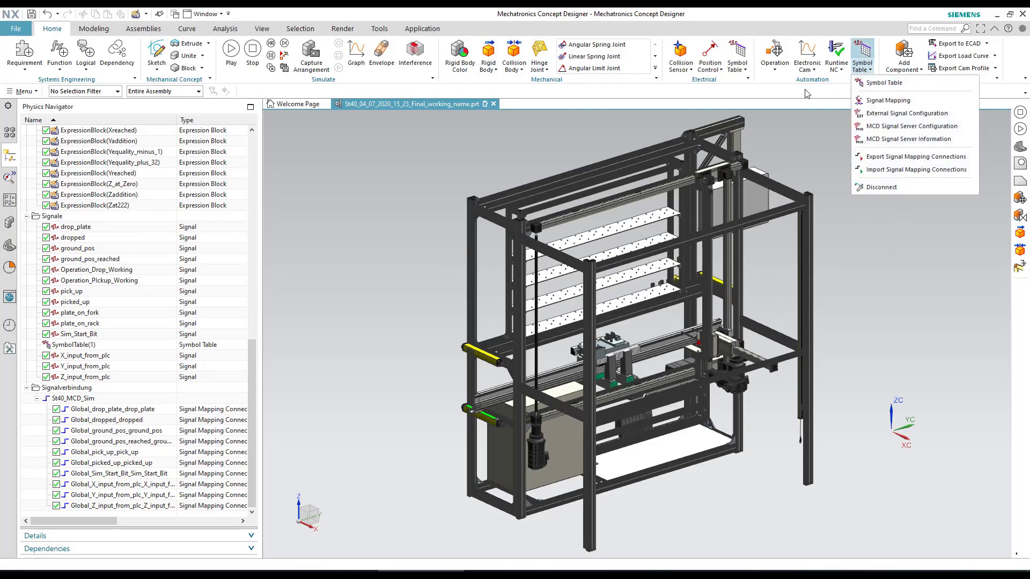
click(889, 102)
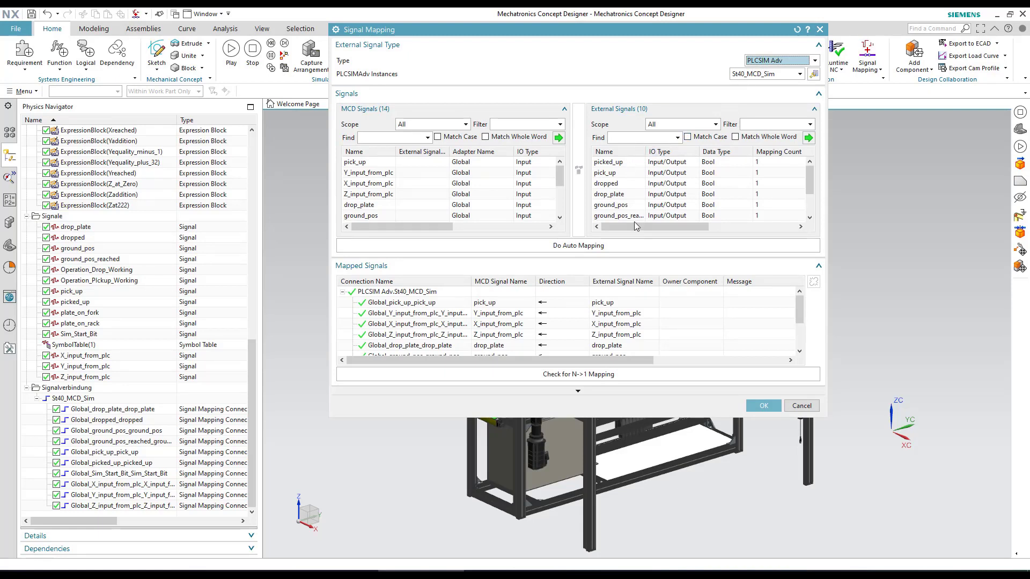
Compare the MCD signal pick_up with the external signal pick_up, close the mapping, and return to the model's physics tree
click(364, 164)
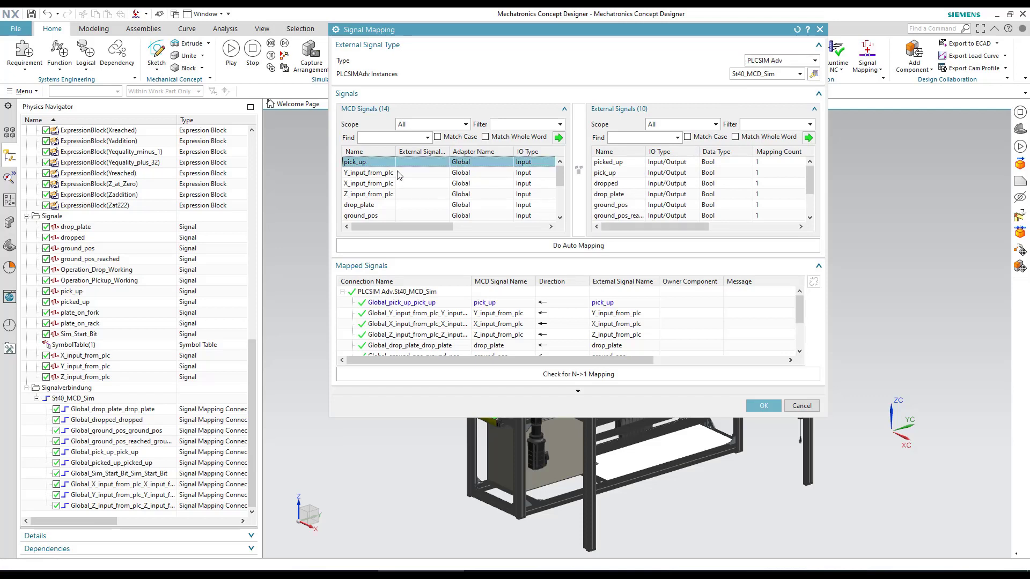
click(606, 173)
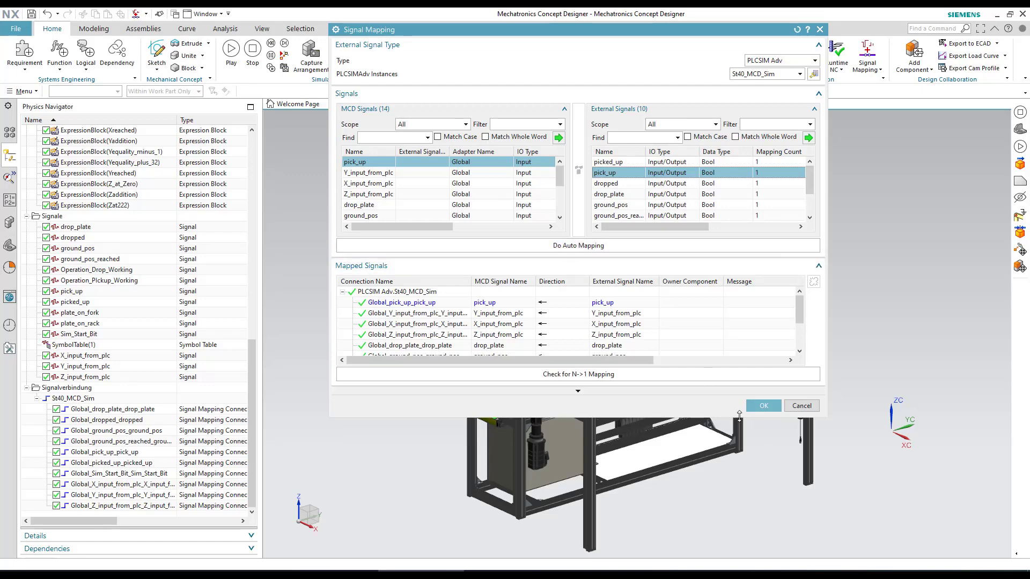
click(761, 406)
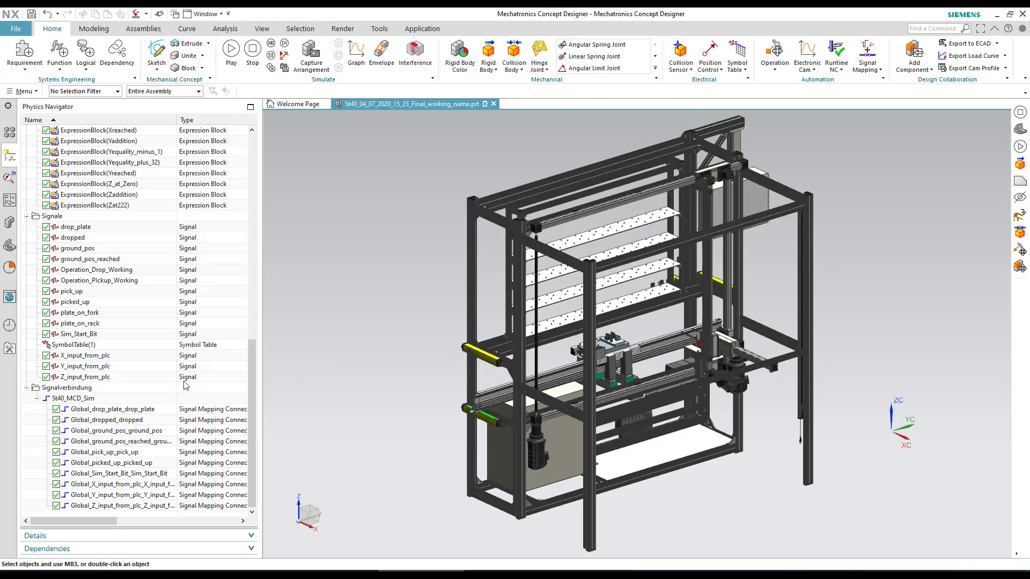
scroll(186, 385, up, 15)
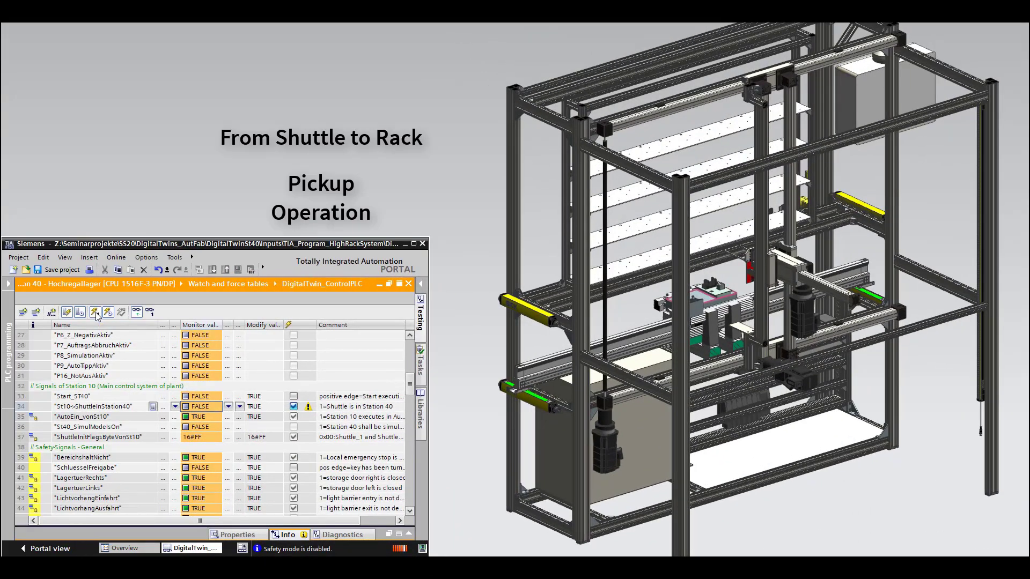
In TIA Portal's DigitalTwin_ControlPLC watch table, write TRUE to St10->ShuttleInStation40 for the shuttle-to-rack run and again for the rack-to-shuttle run
click(95, 313)
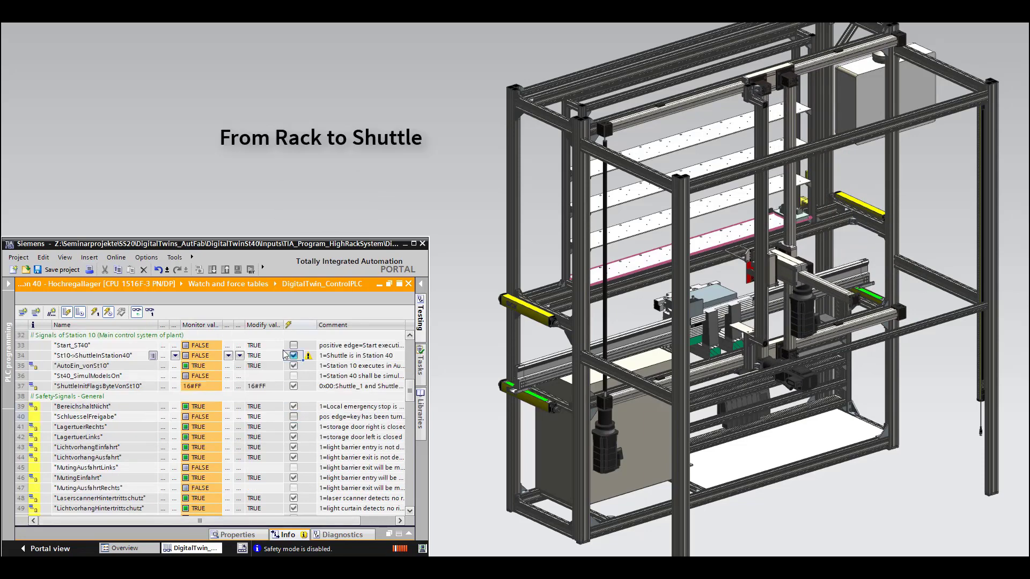
click(94, 313)
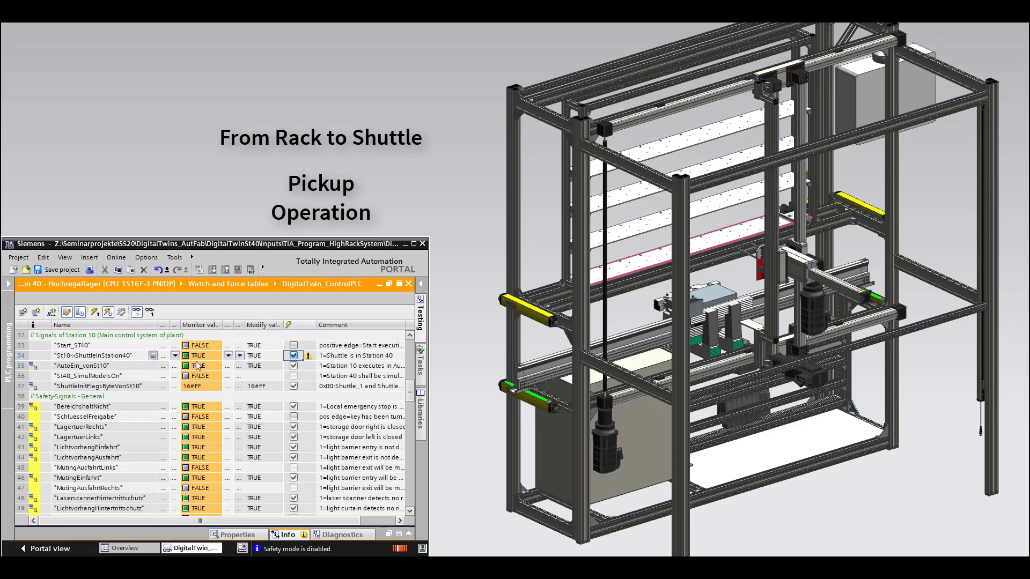